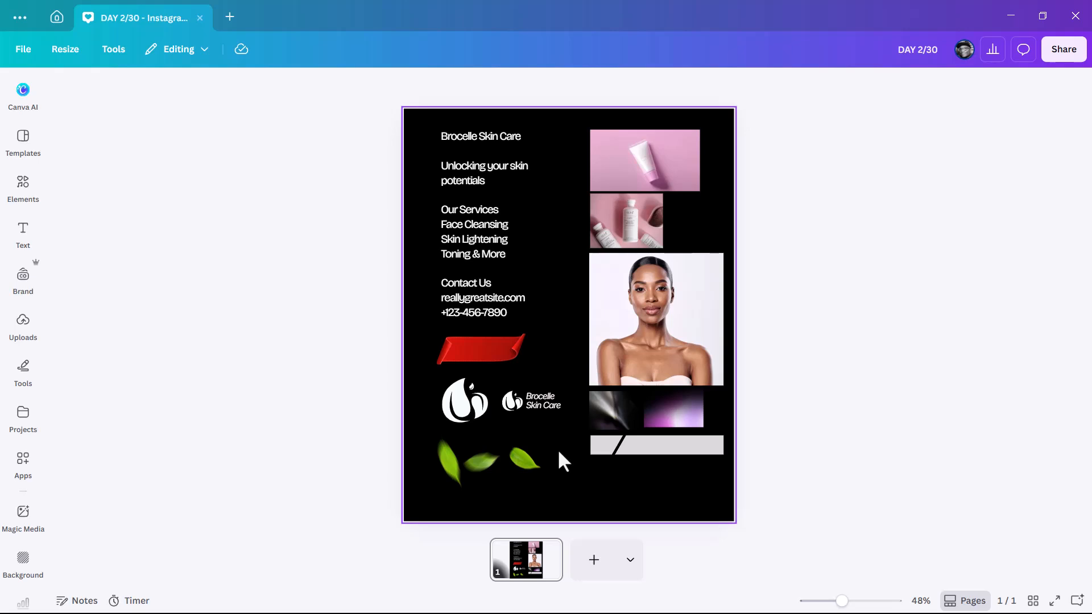
# Add a blank page and move it ahead of the page holding the design assets
pyautogui.click(594, 560)
pyautogui.click(484, 560)
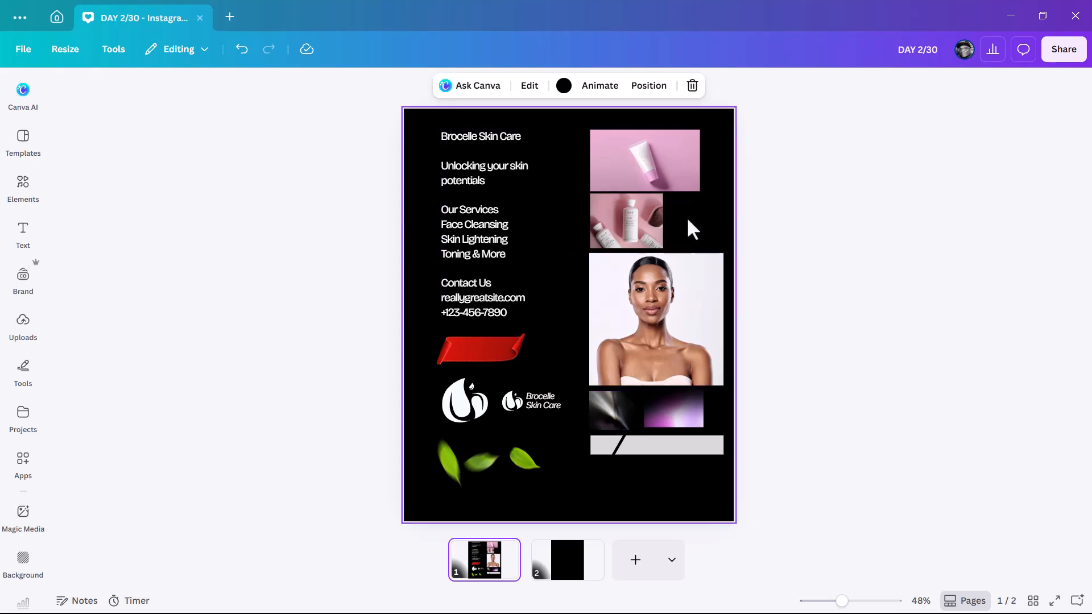
pyautogui.moveTo(482, 568)
pyautogui.mouseDown()
pyautogui.moveTo(597, 567)
pyautogui.moveTo(410, 565)
pyautogui.moveTo(492, 569)
pyautogui.mouseUp()
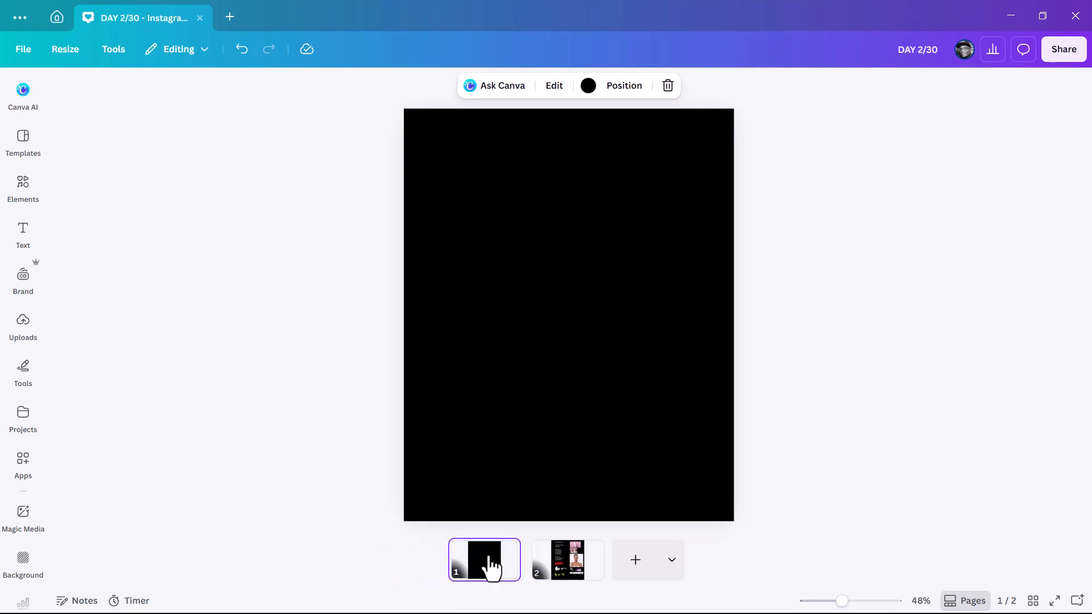
pyautogui.click(581, 562)
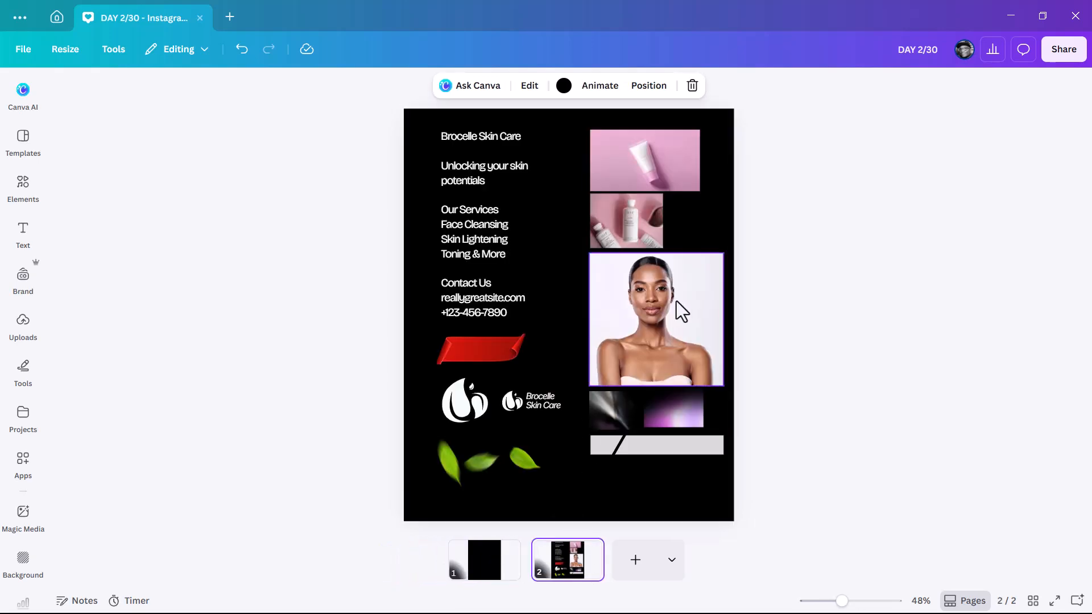
pyautogui.click(496, 570)
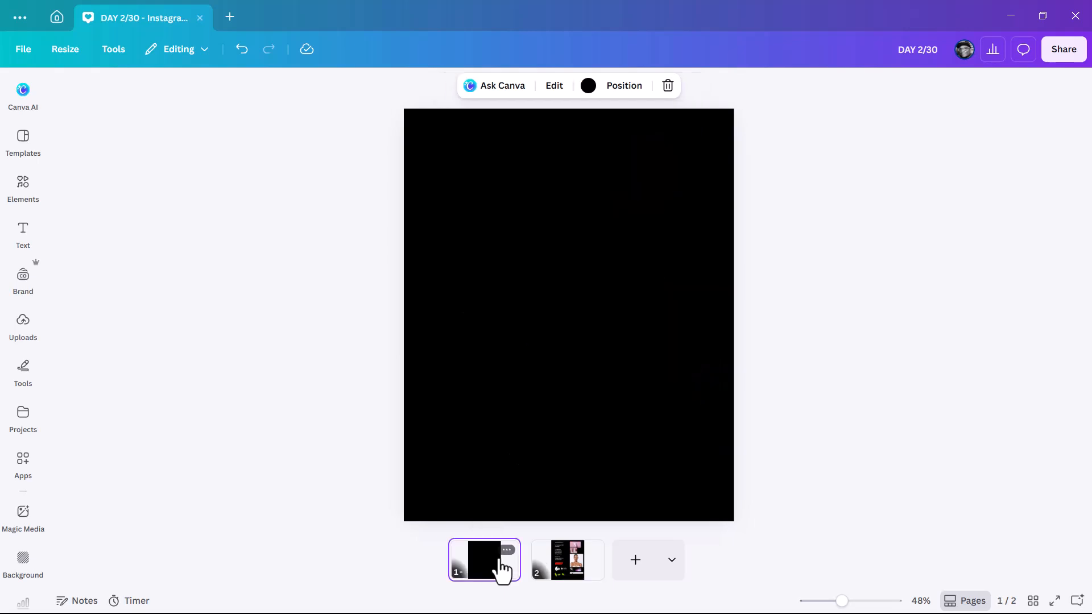
# Change the blank page's background from solid pink to a gradient, ordered purple first and pink second
pyautogui.click(655, 162)
pyautogui.click(577, 85)
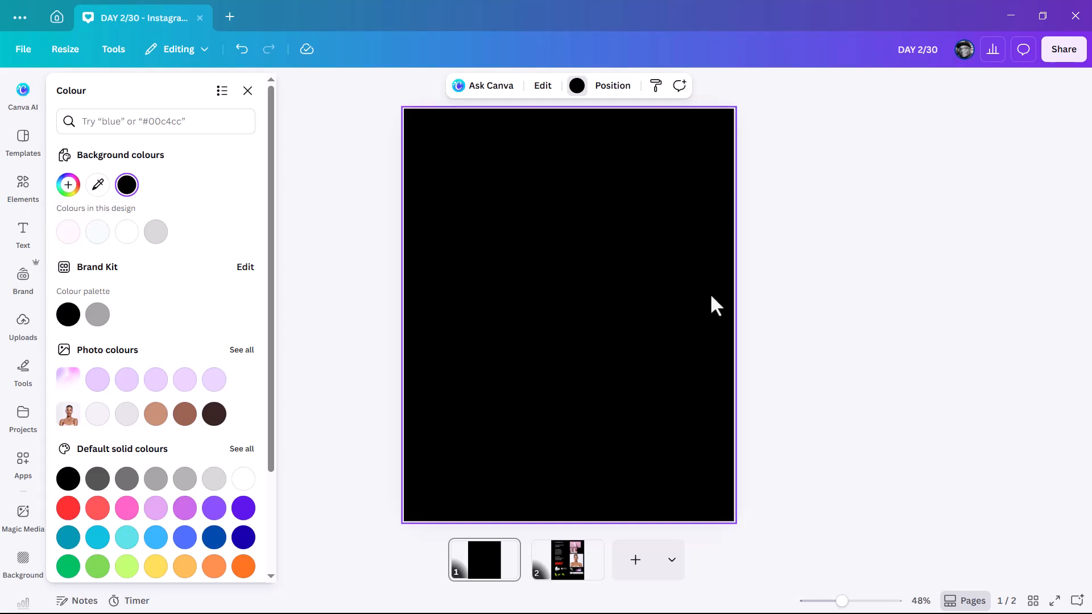
pyautogui.click(126, 507)
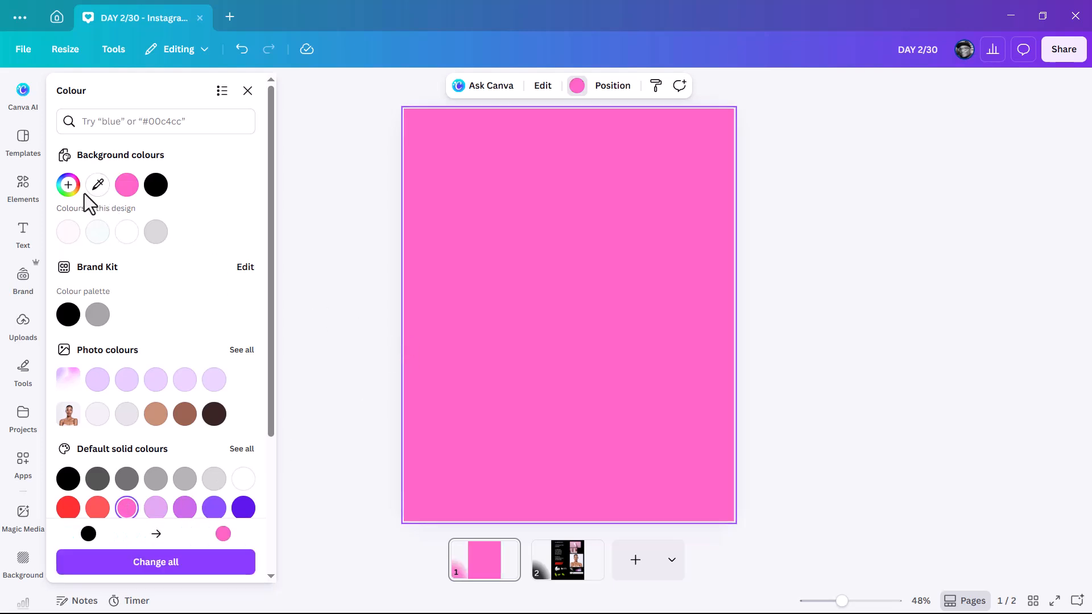
pyautogui.click(67, 185)
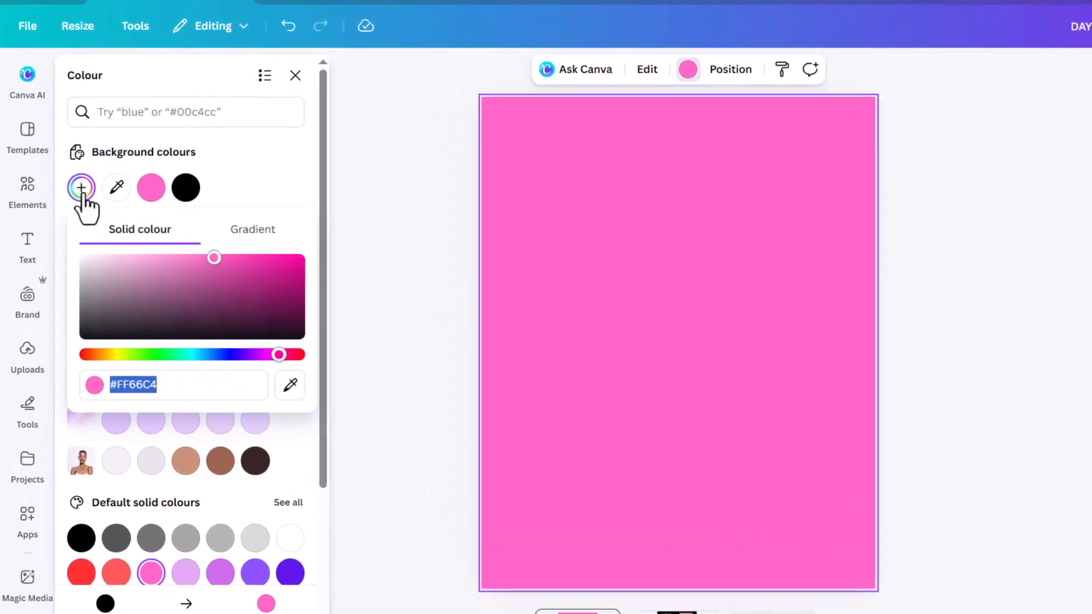
pyautogui.click(255, 240)
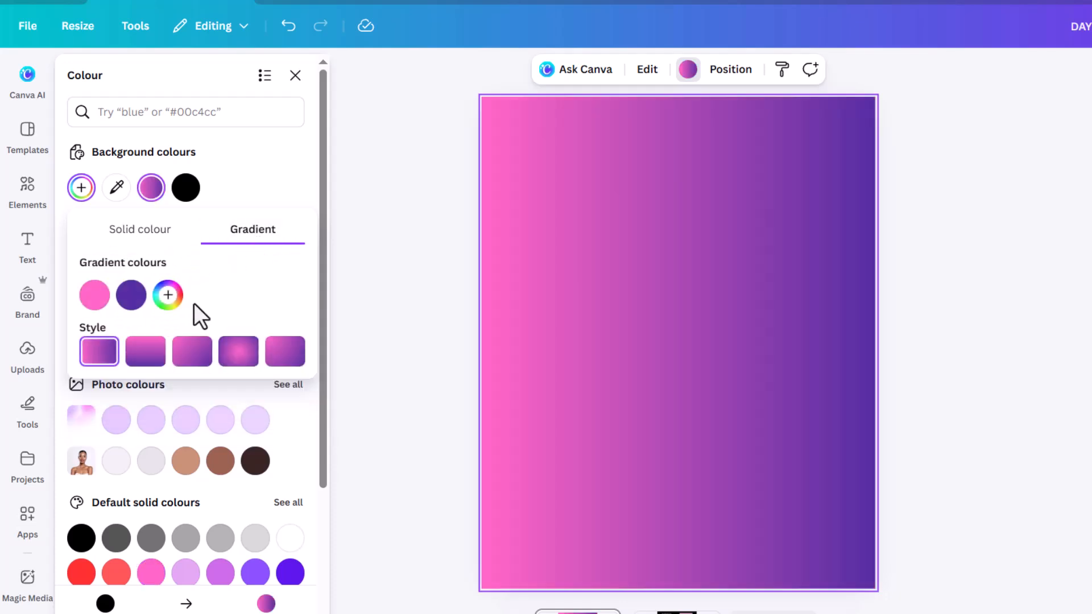
pyautogui.moveTo(94, 295); pyautogui.dragTo(158, 307)
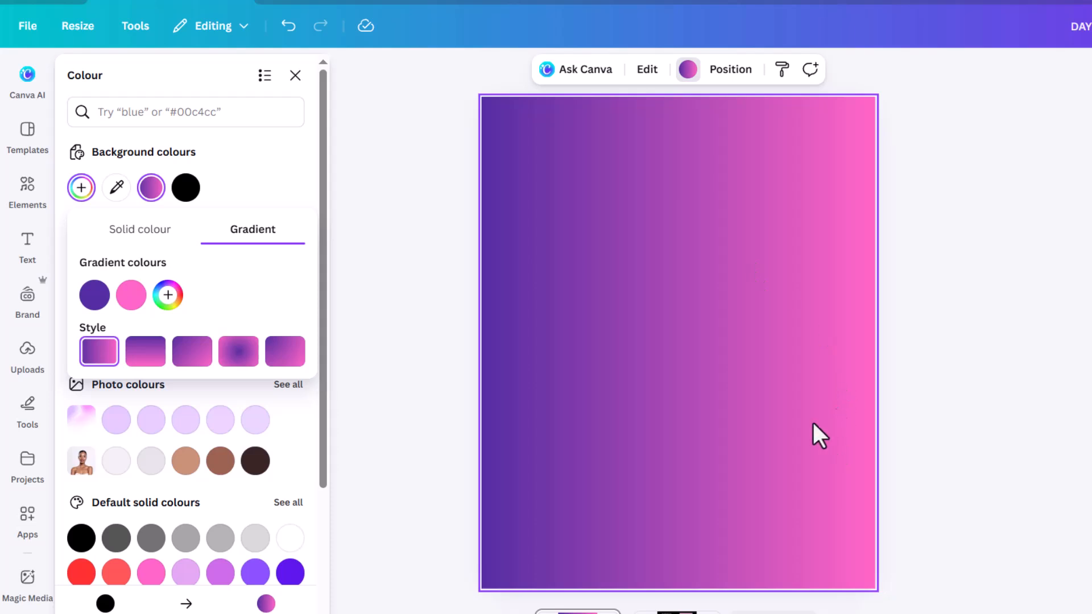
pyautogui.click(94, 295)
pyautogui.click(295, 482)
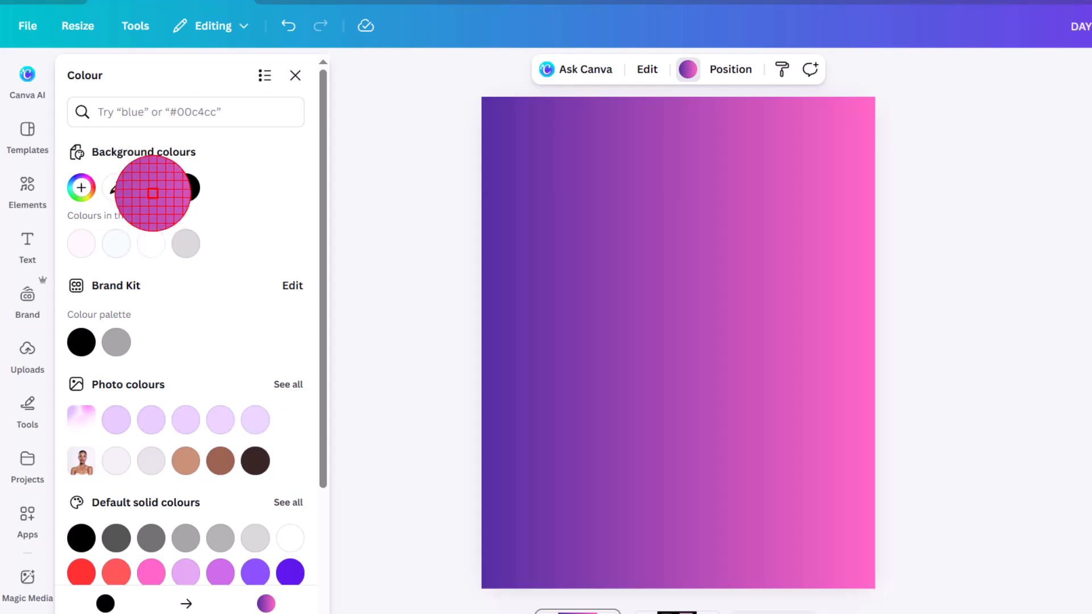
pyautogui.press('Escape')
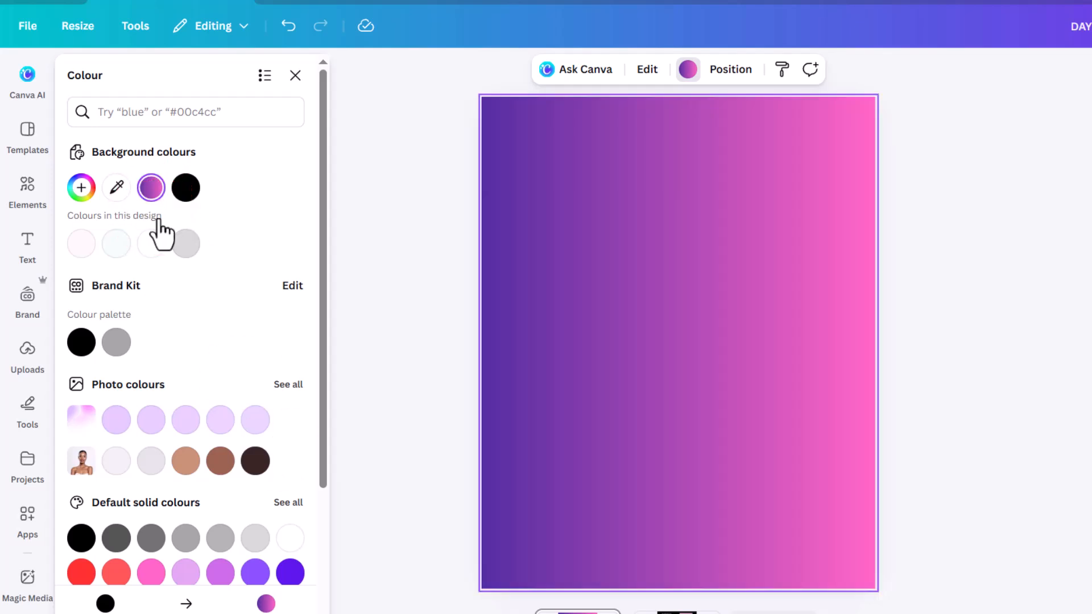
# Replace the purple first colour of the background gradient with pink sampled from the page's right side
pyautogui.click(151, 196)
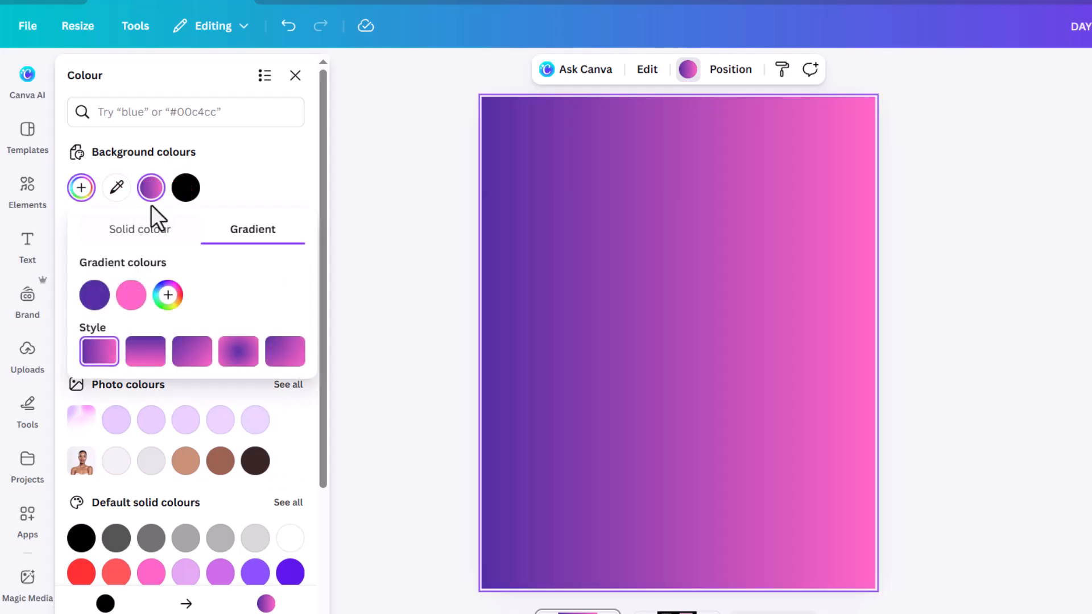
pyautogui.click(101, 291)
pyautogui.click(277, 433)
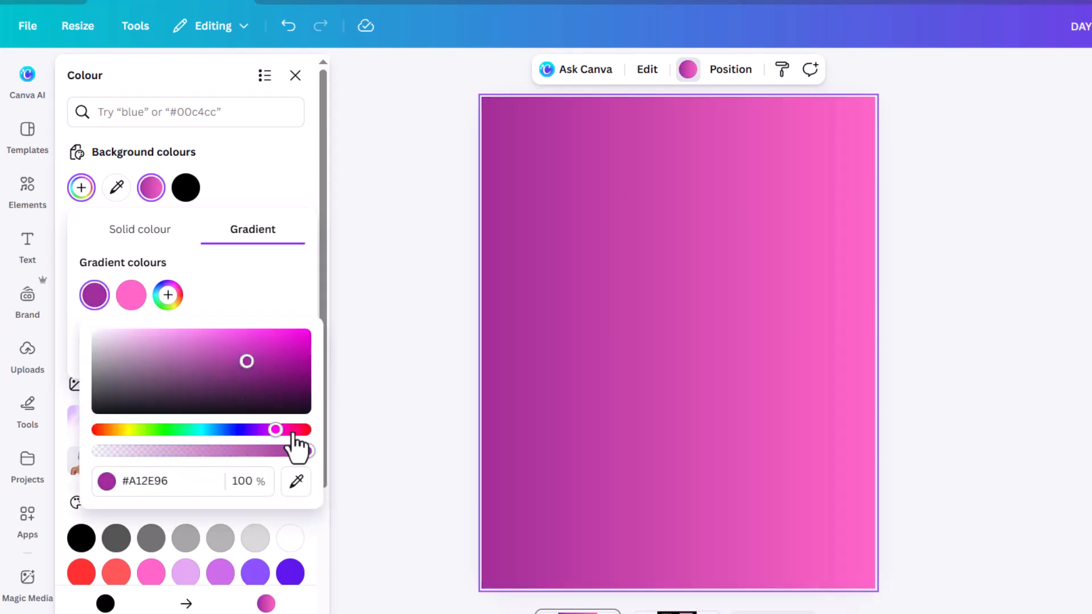
pyautogui.click(299, 487)
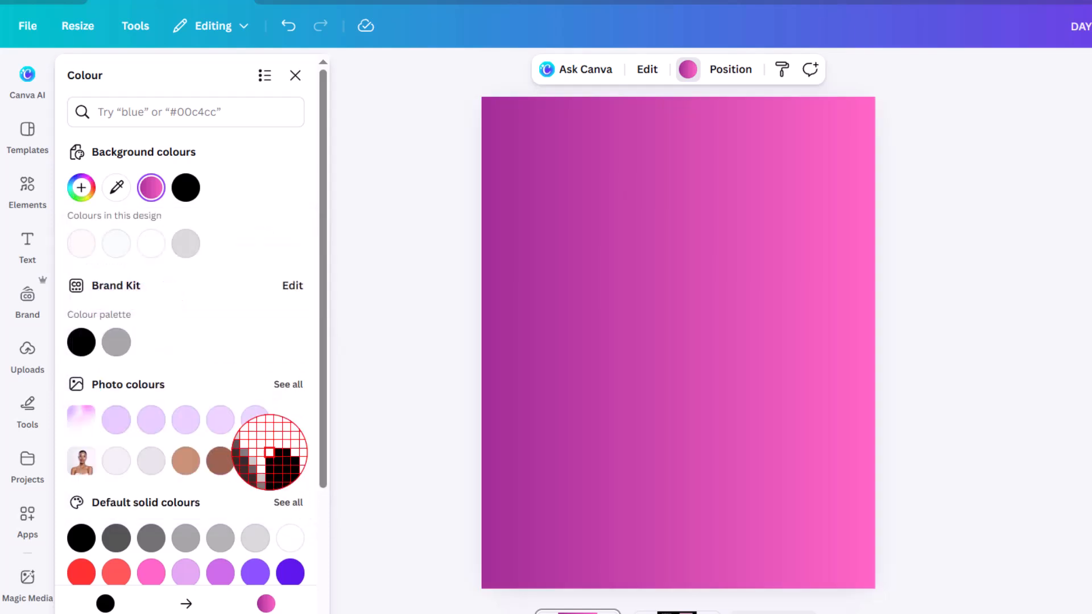
pyautogui.click(848, 357)
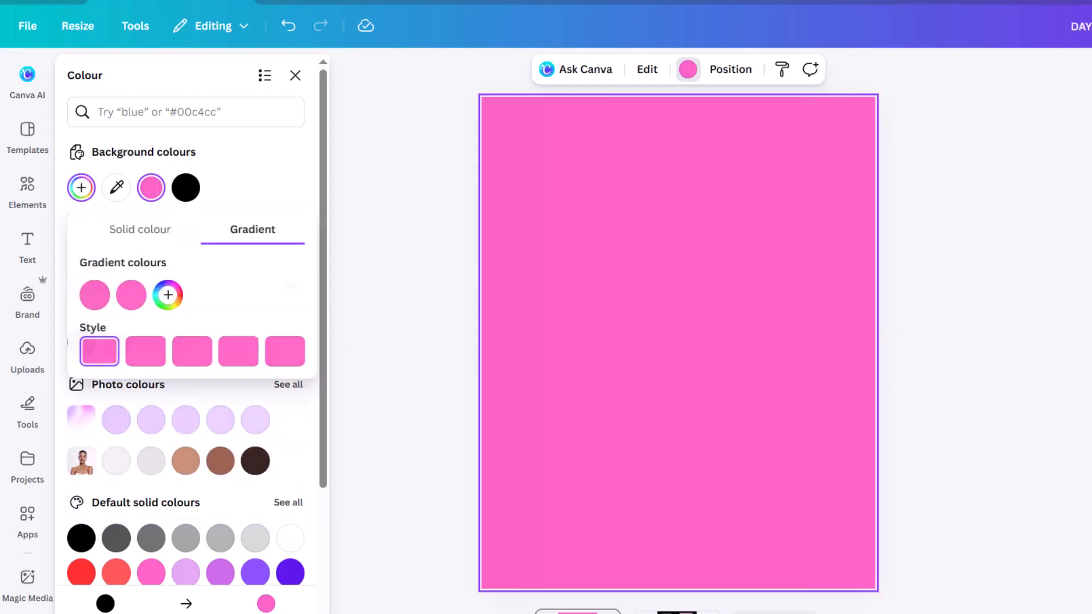
# Set the gradient's second colour to dark magenta #9D1569 and apply the diagonal corner-to-corner style
pyautogui.click(131, 296)
pyautogui.moveTo(265, 338); pyautogui.dragTo(313, 362)
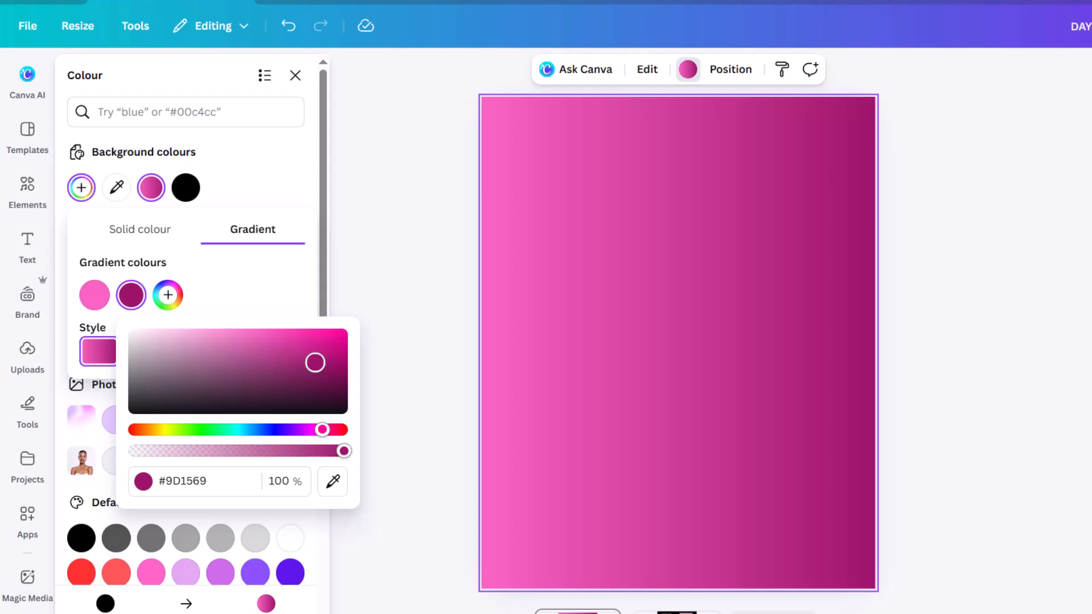
pyautogui.click(214, 291)
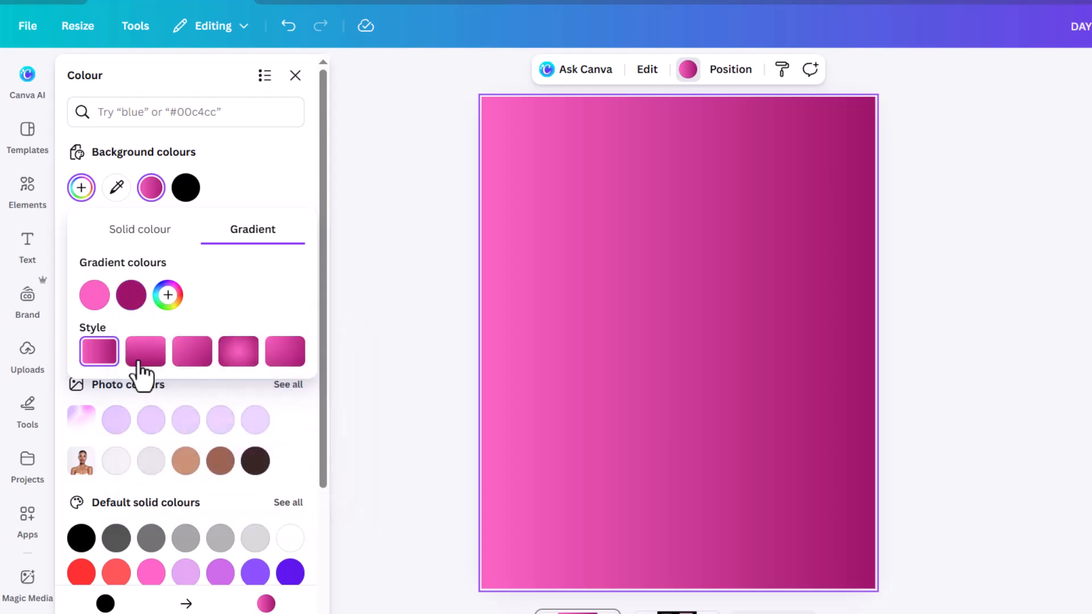
pyautogui.click(188, 363)
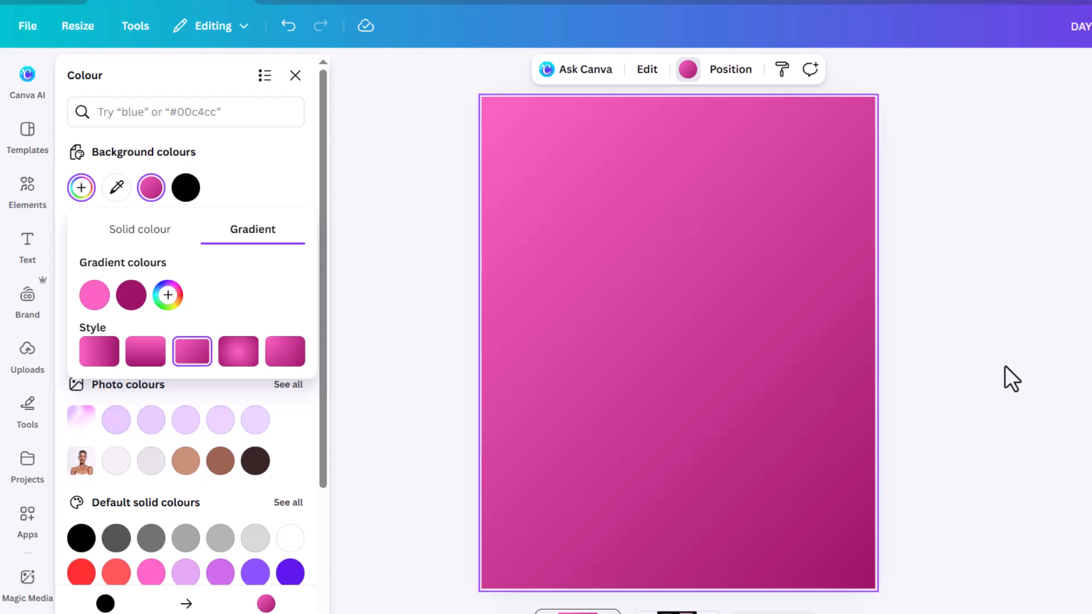
pyautogui.click(973, 312)
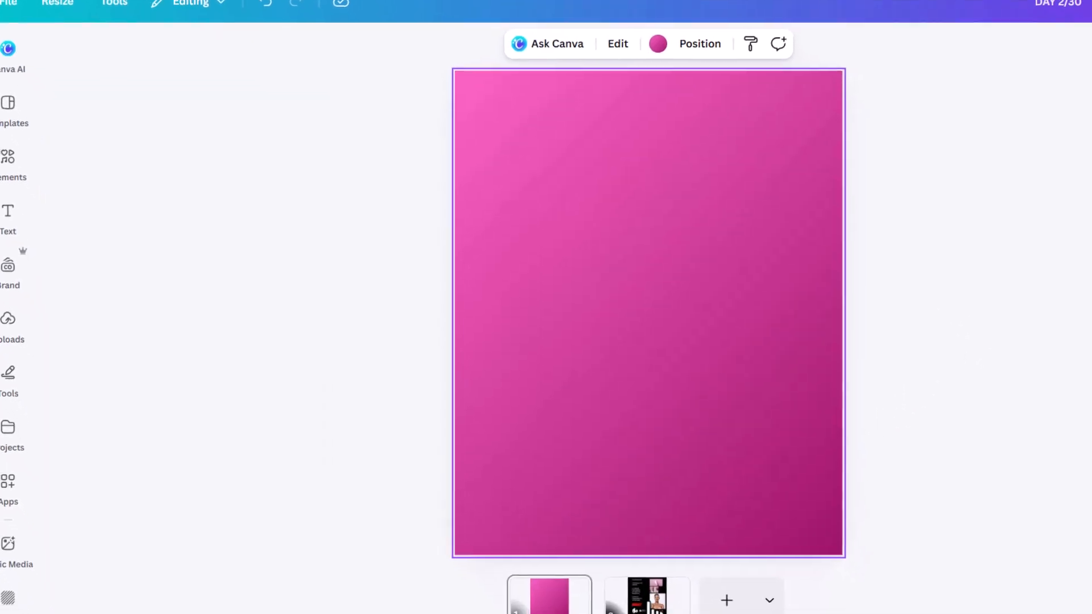
# Bring the large white logo icon from page 2 onto the gradient page and enlarge it so it extends past the right edge
pyautogui.click(671, 612)
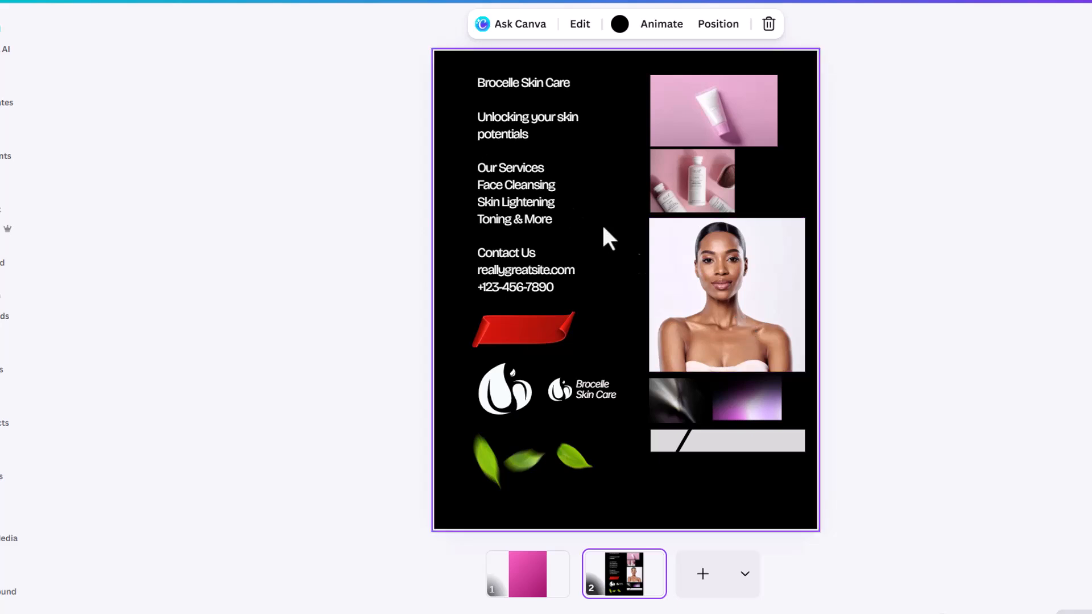
pyautogui.click(506, 414)
pyautogui.moveTo(514, 392); pyautogui.dragTo(527, 598)
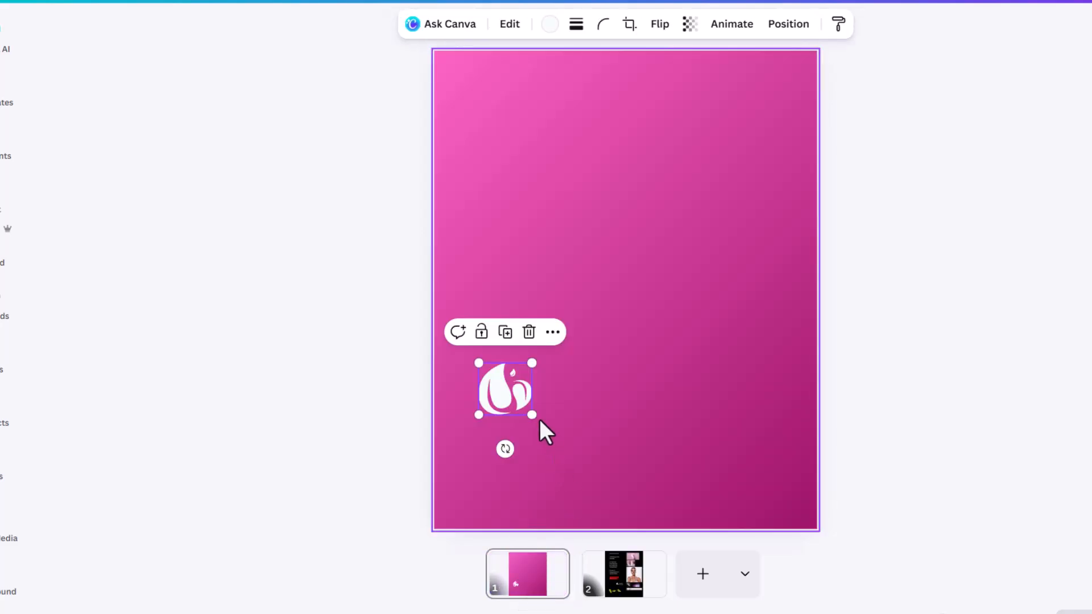
pyautogui.moveTo(532, 415); pyautogui.dragTo(650, 529)
pyautogui.moveTo(601, 443); pyautogui.dragTo(714, 318)
pyautogui.moveTo(797, 420); pyautogui.dragTo(810, 432)
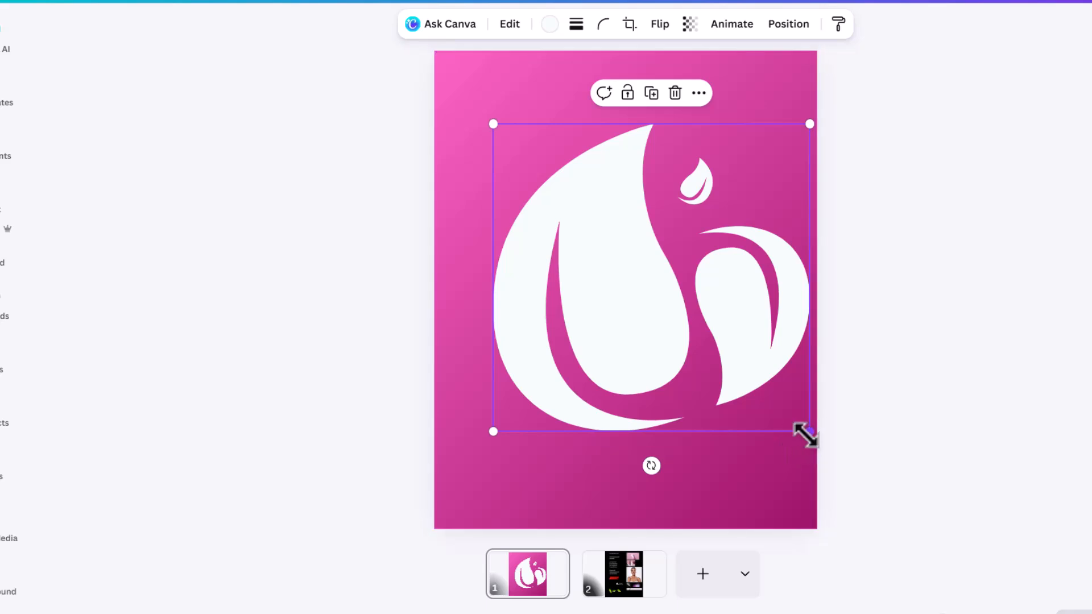
pyautogui.moveTo(691, 346); pyautogui.dragTo(754, 374)
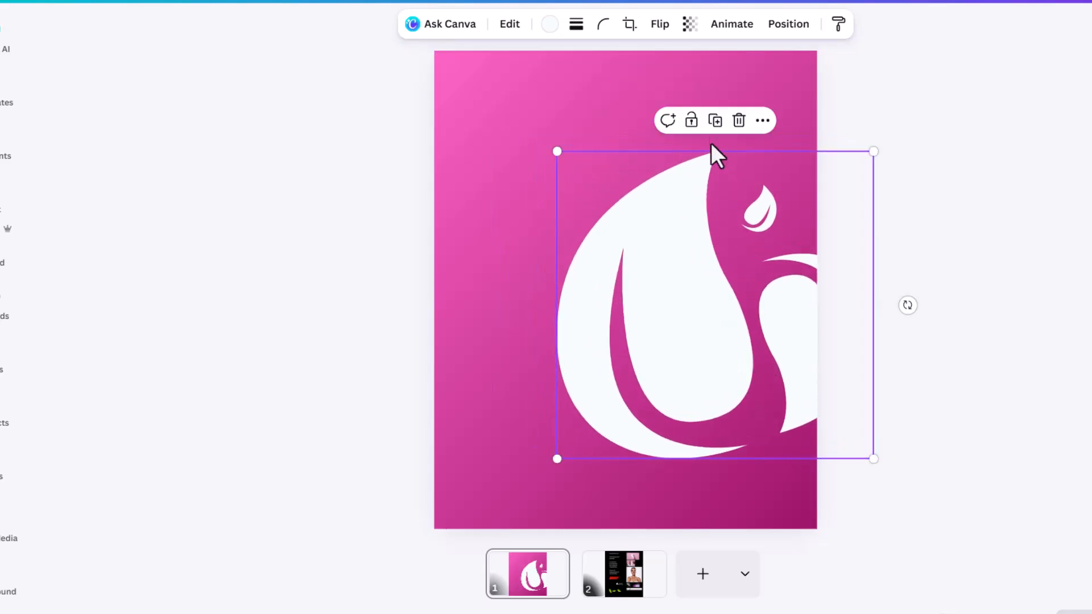
# Set the large logo icon's transparency to 18
pyautogui.click(692, 24)
pyautogui.moveTo(710, 89); pyautogui.dragTo(635, 105)
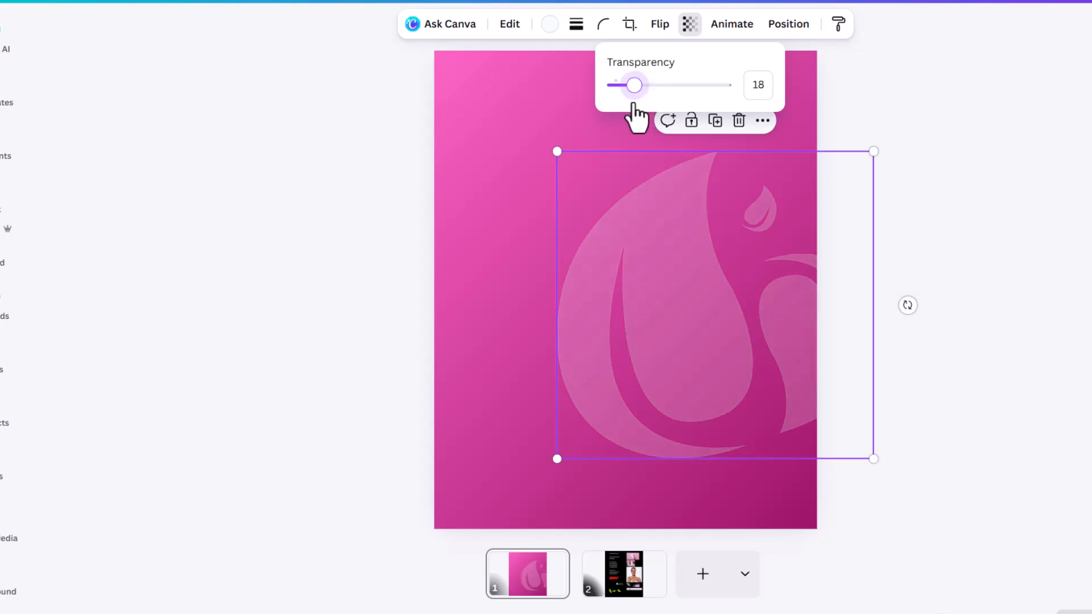
pyautogui.press('Escape')
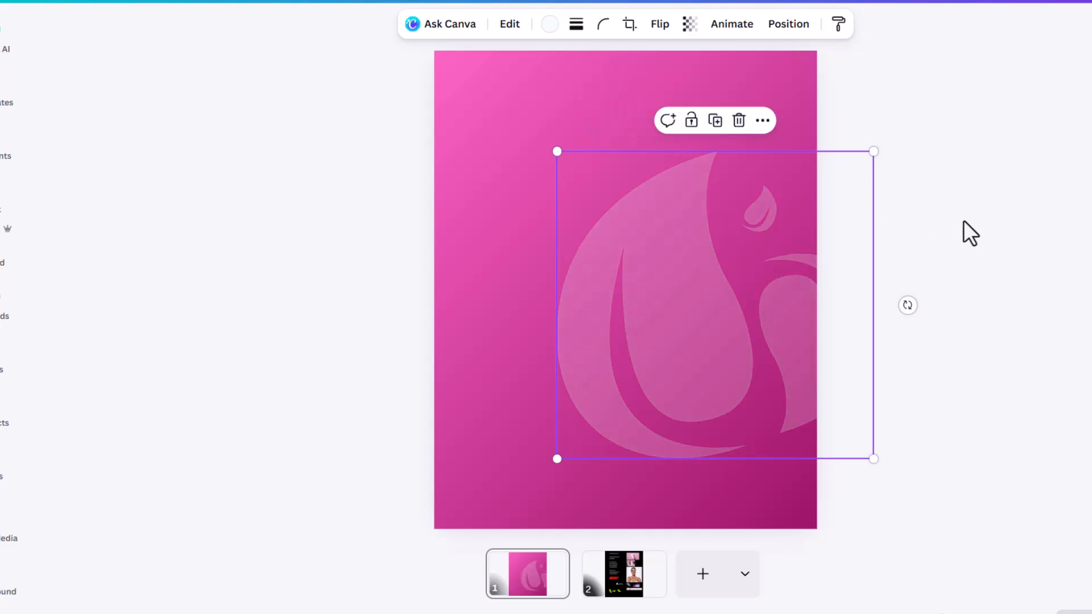
pyautogui.press('Escape')
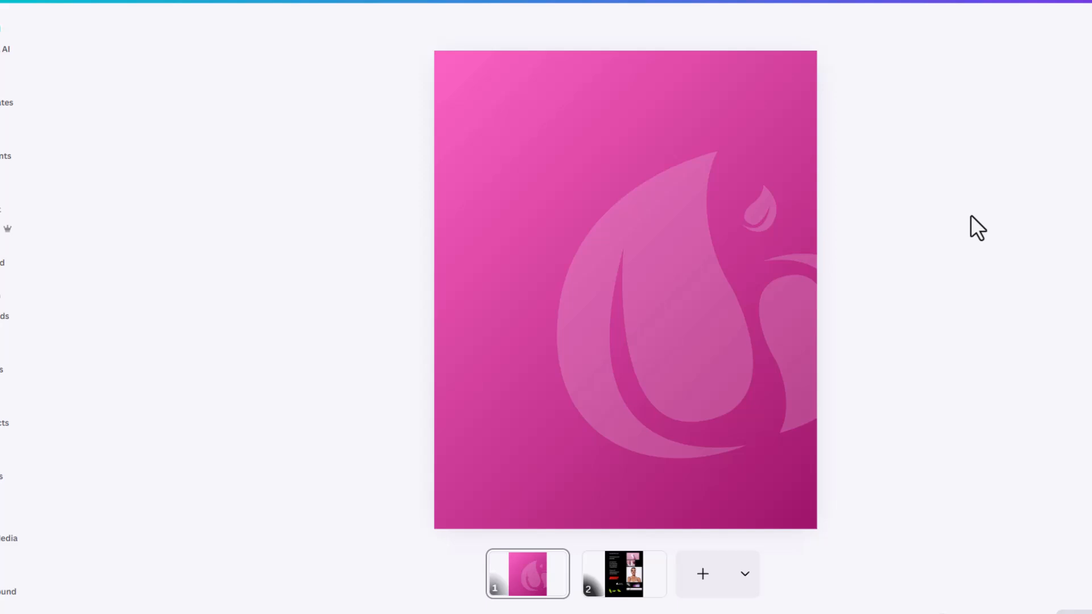
# Bring the purple light-glow image from page 2 onto the gradient page and enlarge it to cover most of the page
pyautogui.click(620, 589)
pyautogui.click(670, 406)
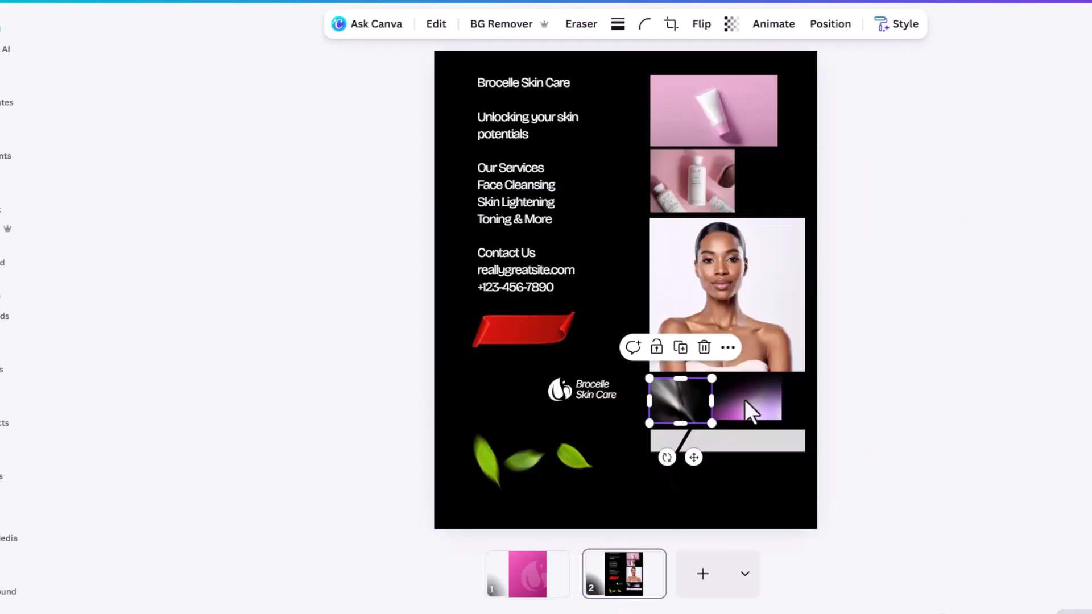
pyautogui.click(739, 399)
pyautogui.moveTo(749, 398); pyautogui.dragTo(540, 592)
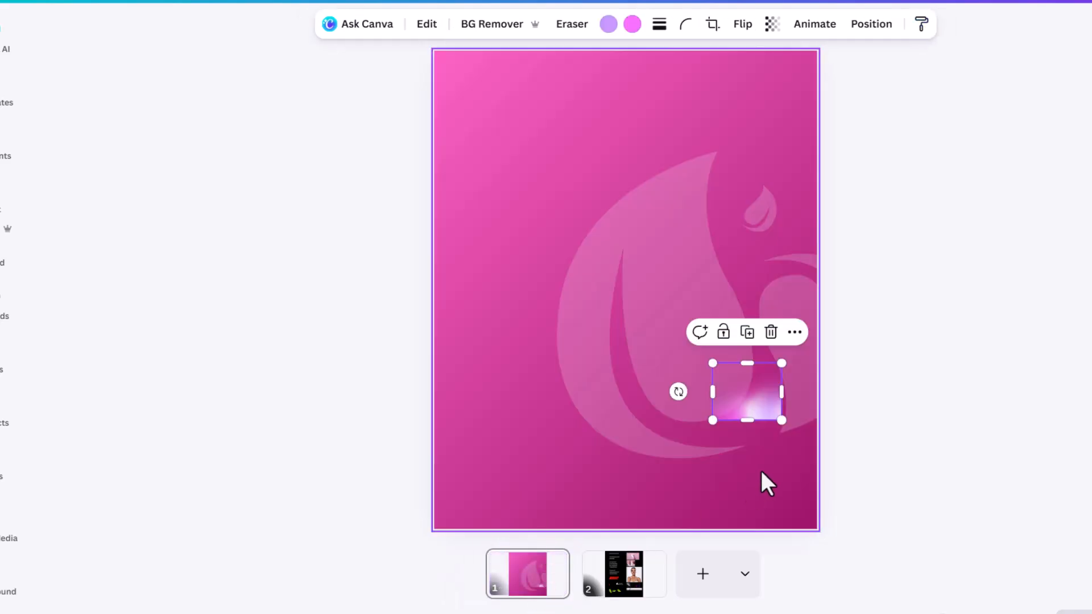
pyautogui.moveTo(780, 422); pyautogui.dragTo(966, 485)
pyautogui.moveTo(709, 361); pyautogui.dragTo(459, 152)
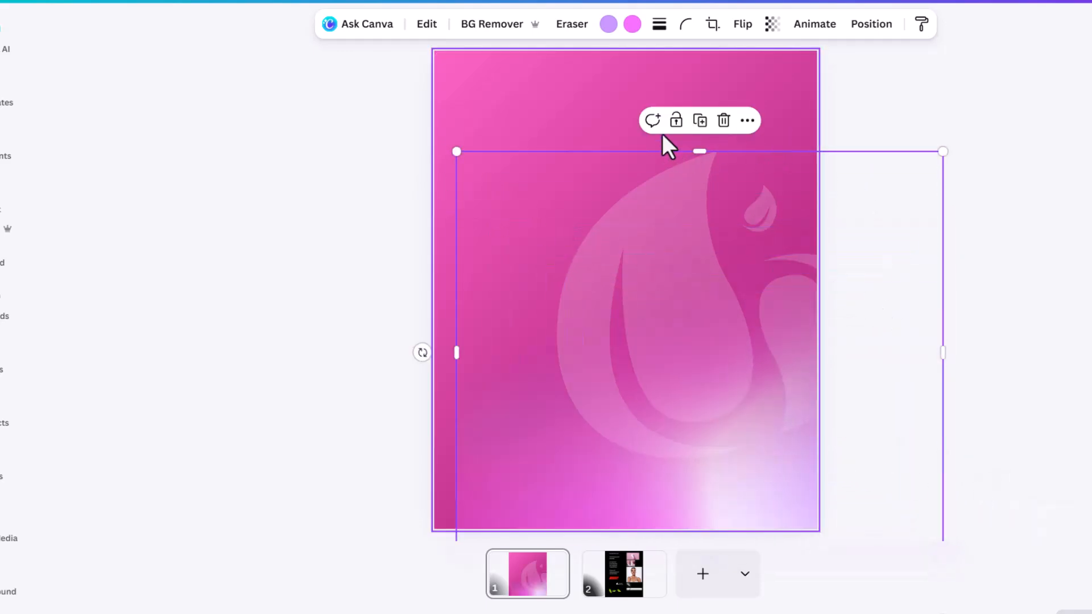
# Rotate the light-glow image and position it so its bright area shines in from the page's upper-left corner
pyautogui.moveTo(740, 280); pyautogui.dragTo(703, 240)
pyautogui.moveTo(382, 312); pyautogui.dragTo(671, 171)
pyautogui.moveTo(681, 316); pyautogui.dragTo(561, 152)
pyautogui.moveTo(762, 157); pyautogui.dragTo(783, 372)
pyautogui.moveTo(555, 190); pyautogui.dragTo(551, 198)
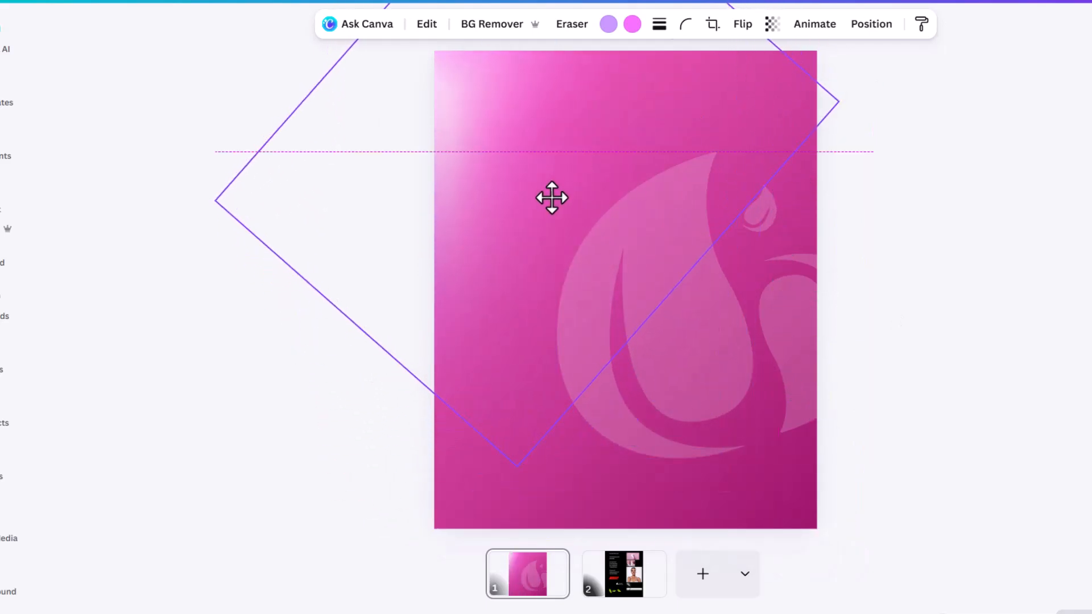
pyautogui.click(960, 259)
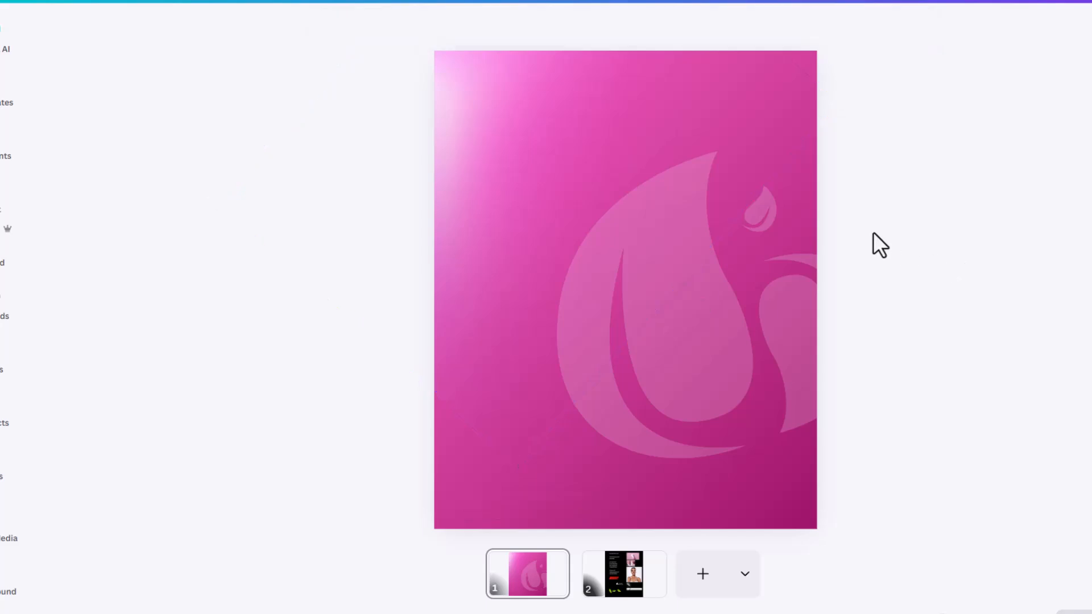
pyautogui.click(536, 135)
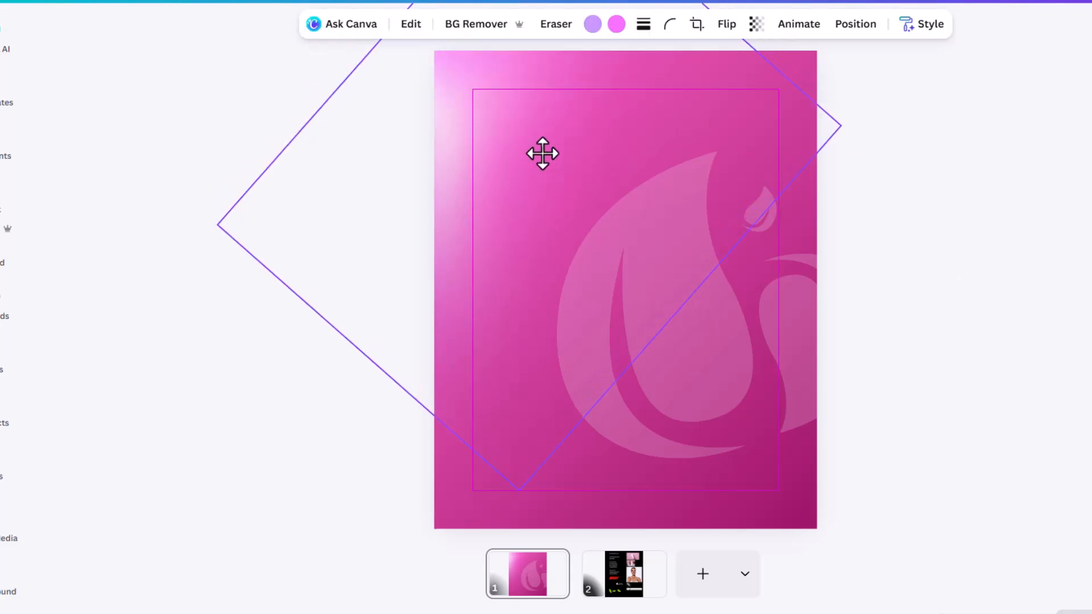
pyautogui.click(841, 254)
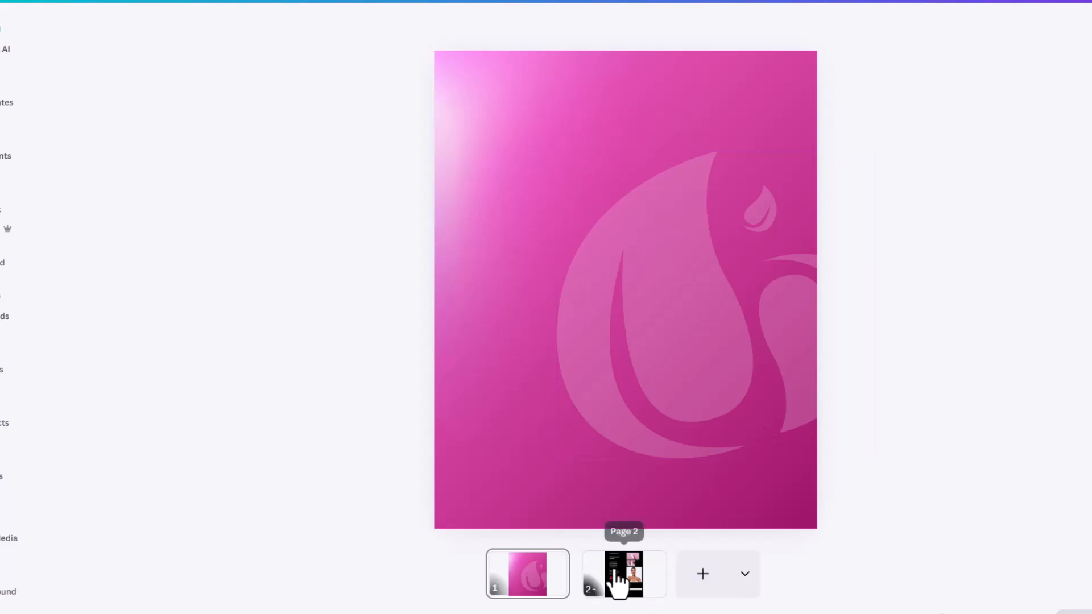
# Bring the light-streak image from page 2 onto the gradient page, enlarged and extending past the page's left edge
pyautogui.click(633, 589)
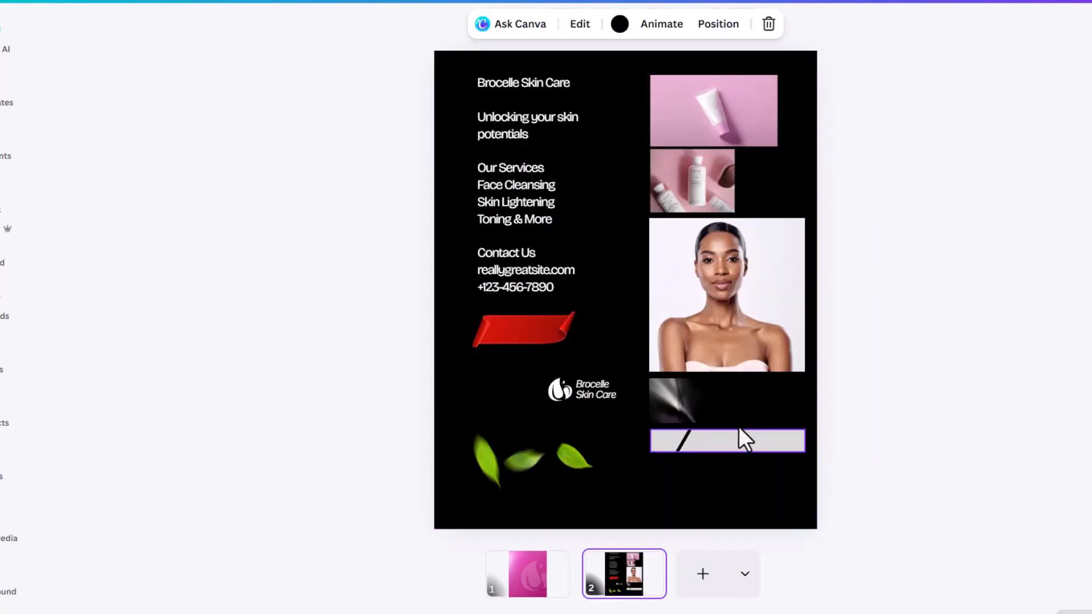
pyautogui.click(682, 402)
pyautogui.moveTo(680, 402); pyautogui.dragTo(541, 574)
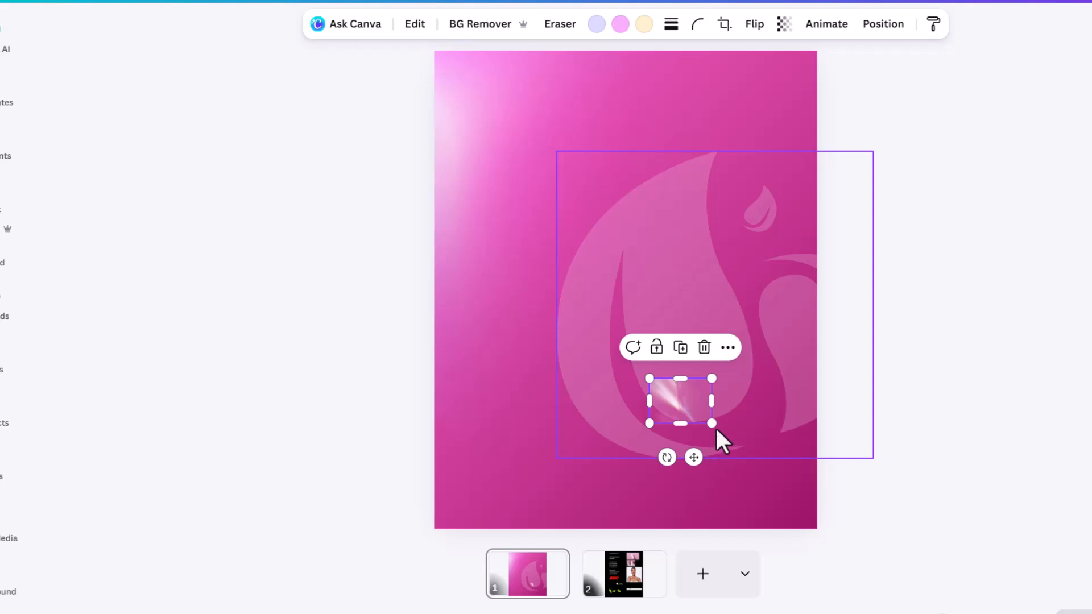
pyautogui.moveTo(711, 423); pyautogui.dragTo(495, 366)
pyautogui.click(881, 296)
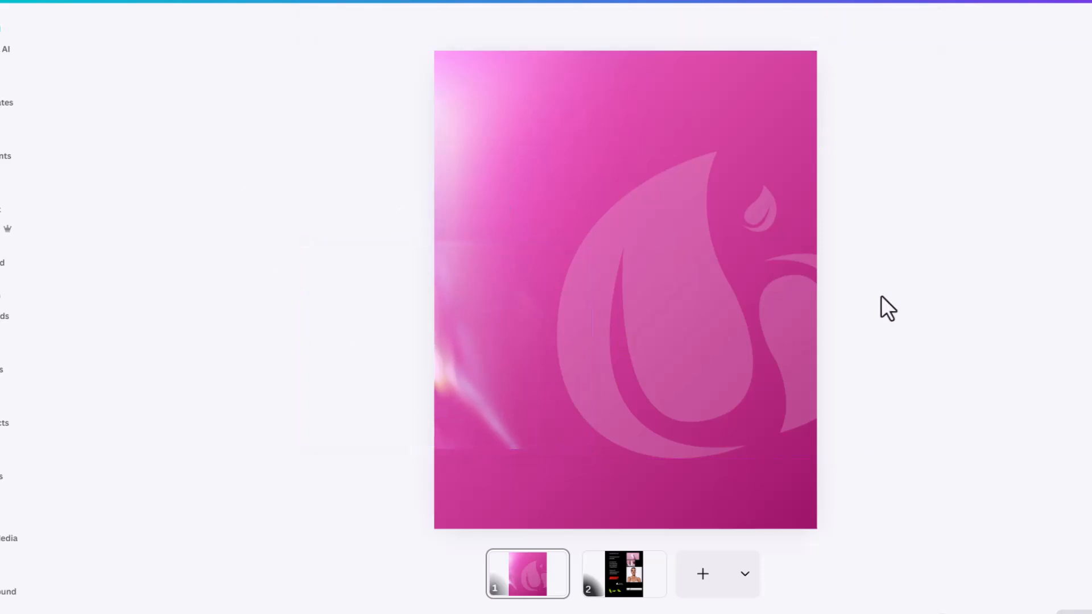
pyautogui.click(490, 405)
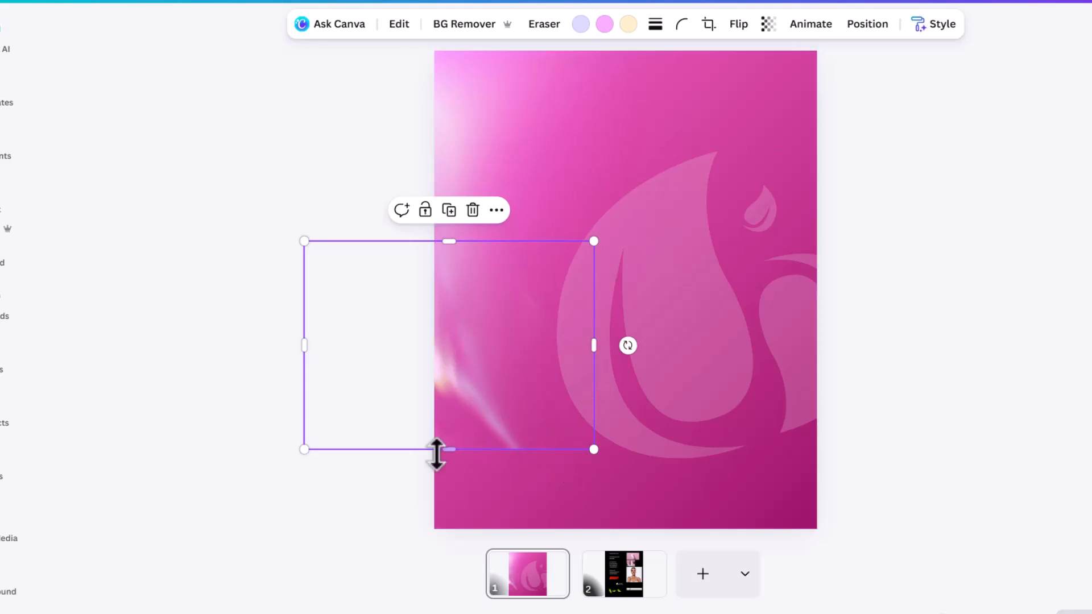
pyautogui.click(956, 425)
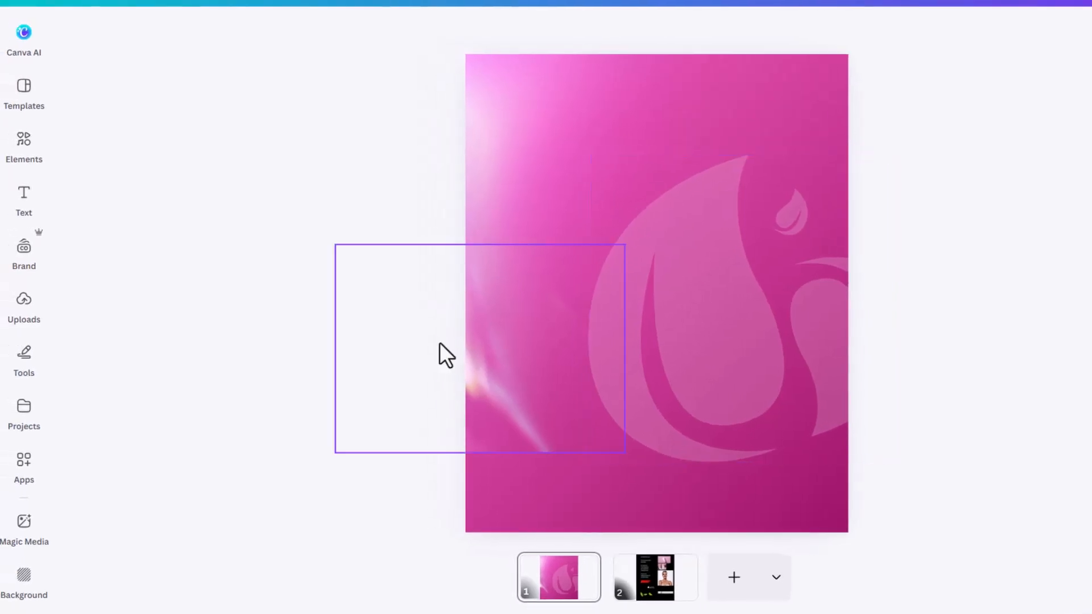
# Add a square shape, stretch it to the full page width and place it across the page's bottom
pyautogui.click(13, 151)
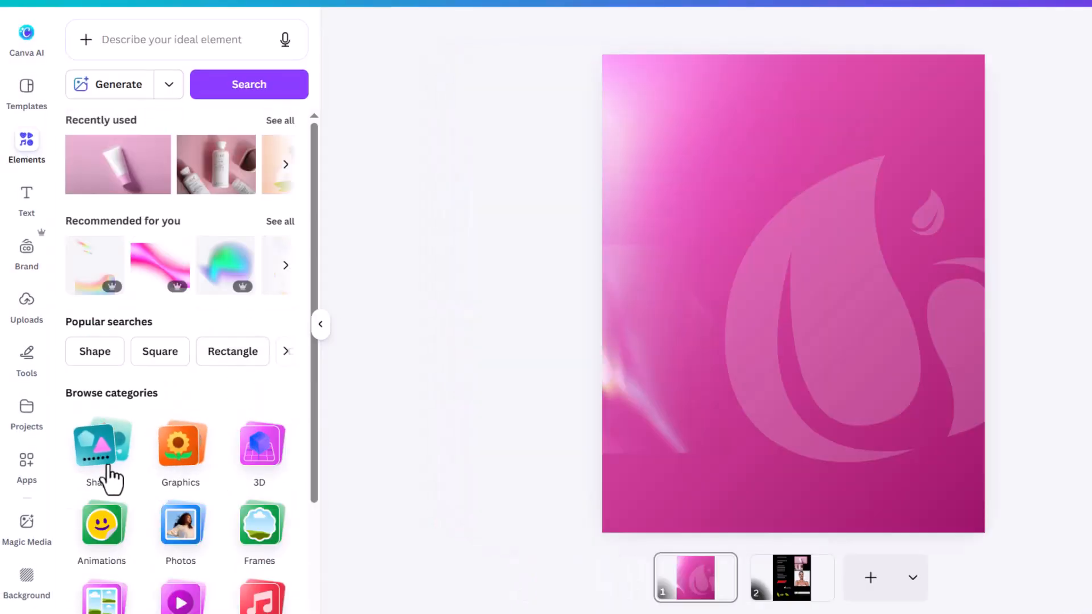
pyautogui.click(111, 467)
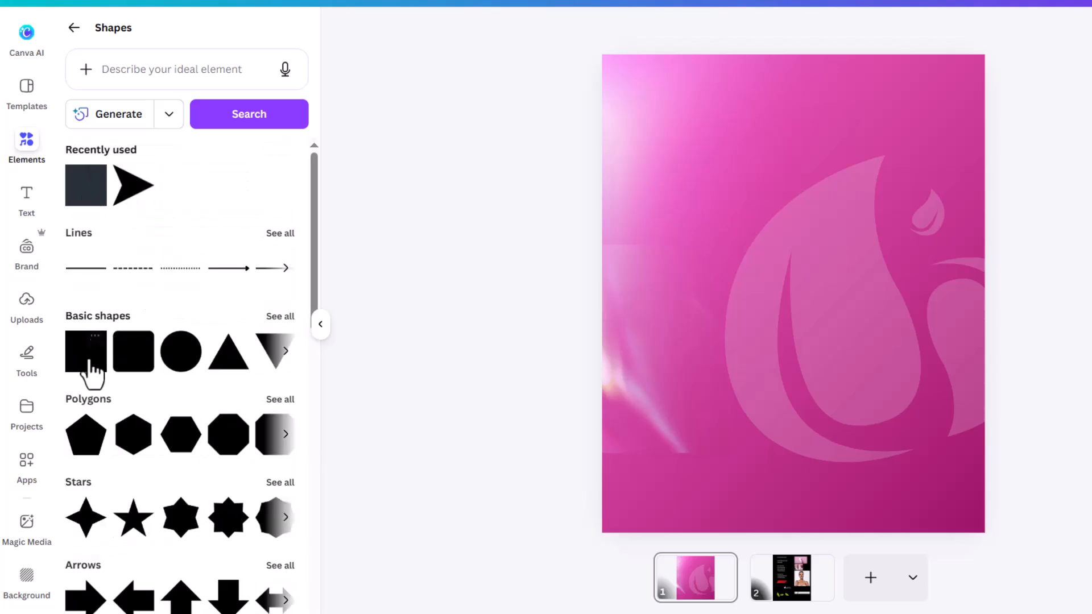
pyautogui.click(91, 375)
pyautogui.moveTo(849, 292); pyautogui.dragTo(984, 275)
pyautogui.moveTo(872, 275); pyautogui.dragTo(867, 461)
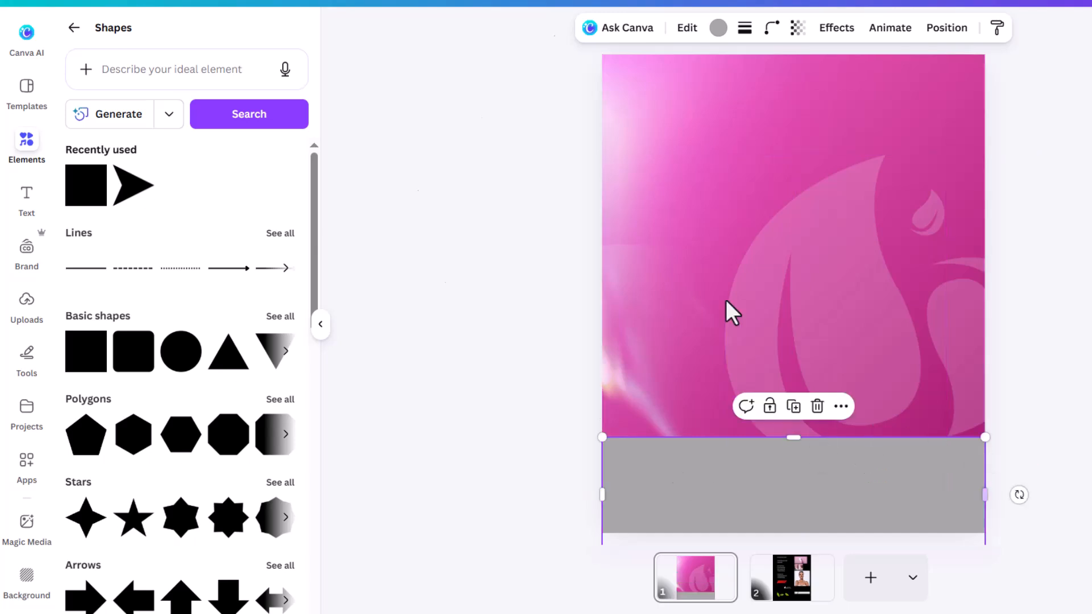
# Round the corners of the grey rectangle and extend it past the page's bottom edge so only its upper corners show
pyautogui.click(771, 28)
pyautogui.moveTo(700, 95); pyautogui.dragTo(786, 101)
pyautogui.scroll(-2, 836, 467)
pyautogui.moveTo(799, 476); pyautogui.dragTo(796, 502)
pyautogui.click(978, 421)
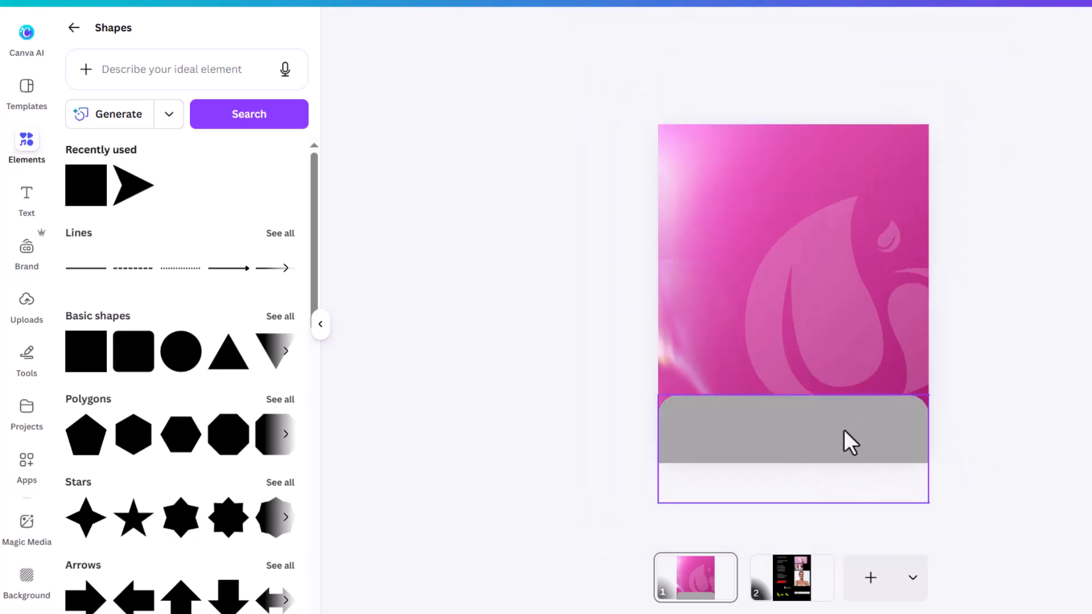
# Fill the rounded rectangle at the page's bottom with white (#ffffff)
pyautogui.click(850, 442)
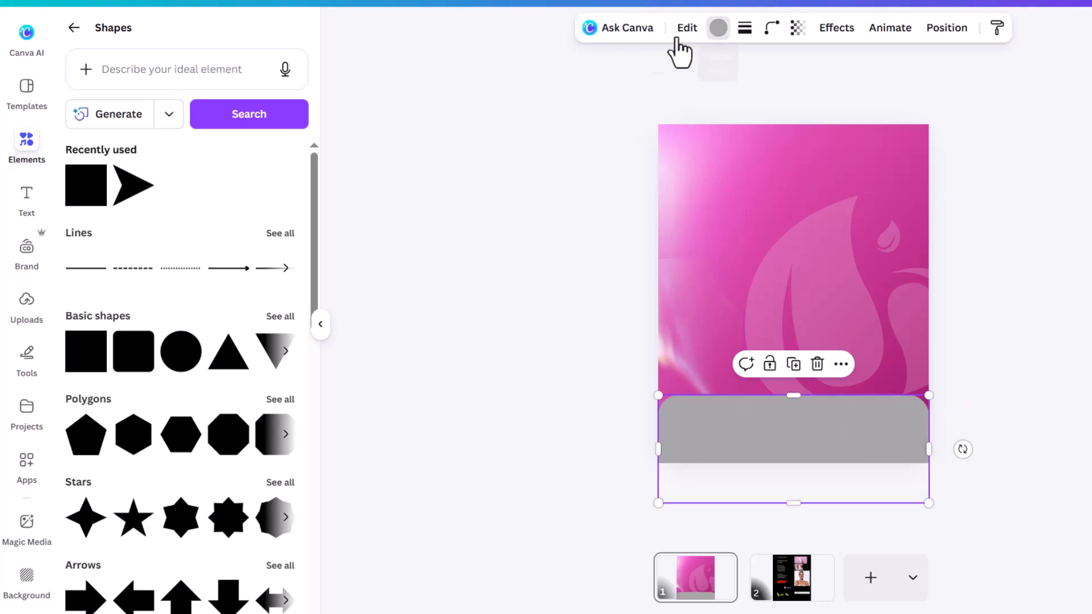
pyautogui.click(717, 35)
pyautogui.click(146, 191)
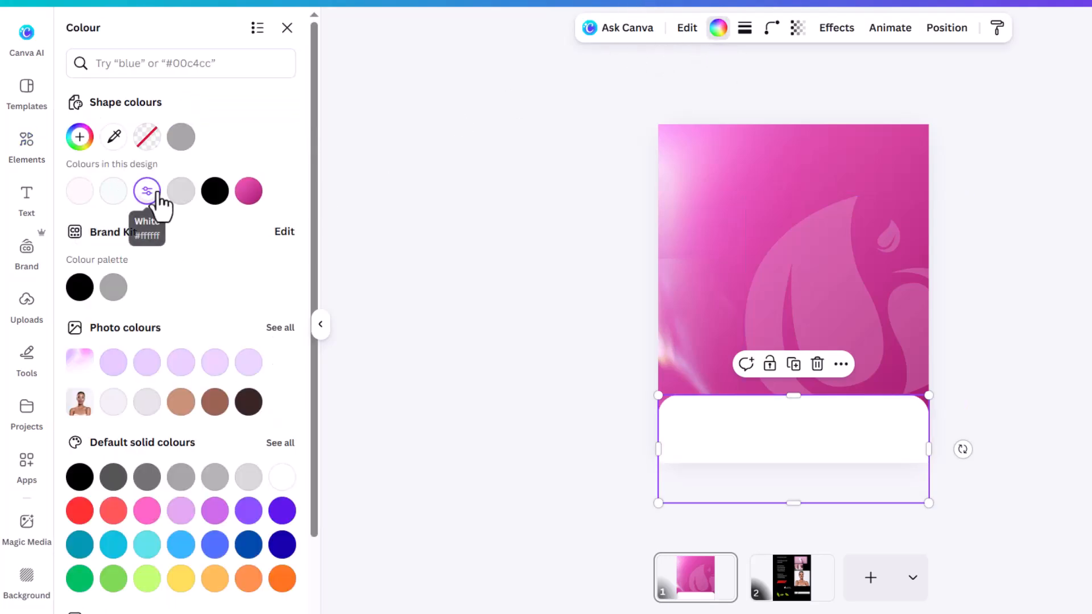
pyautogui.press('Escape')
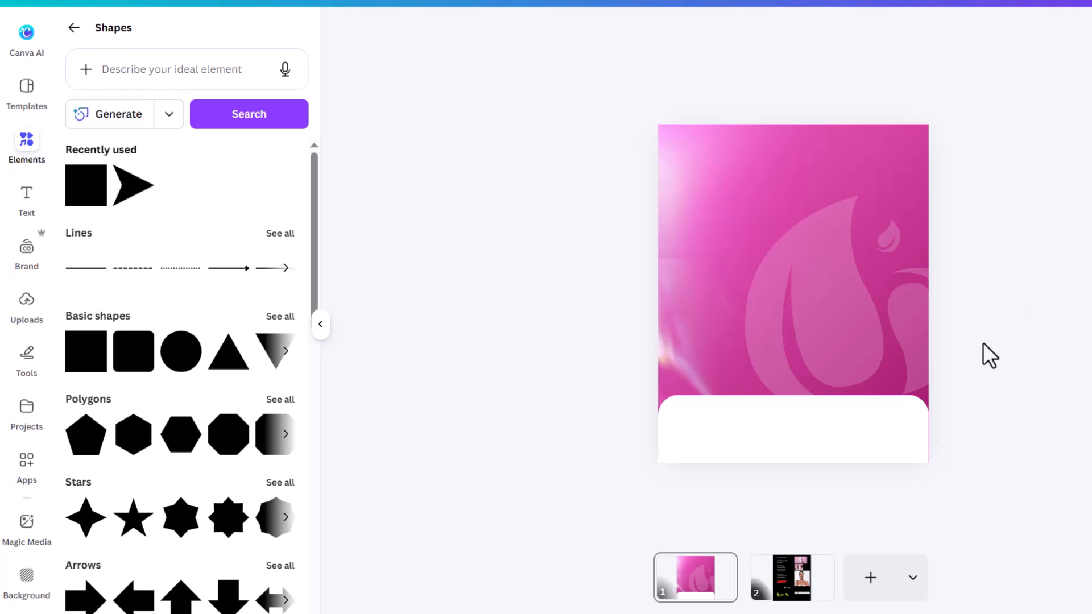
# Bring the woman's portrait from page 2 onto the gradient page and remove its background
pyautogui.click(811, 594)
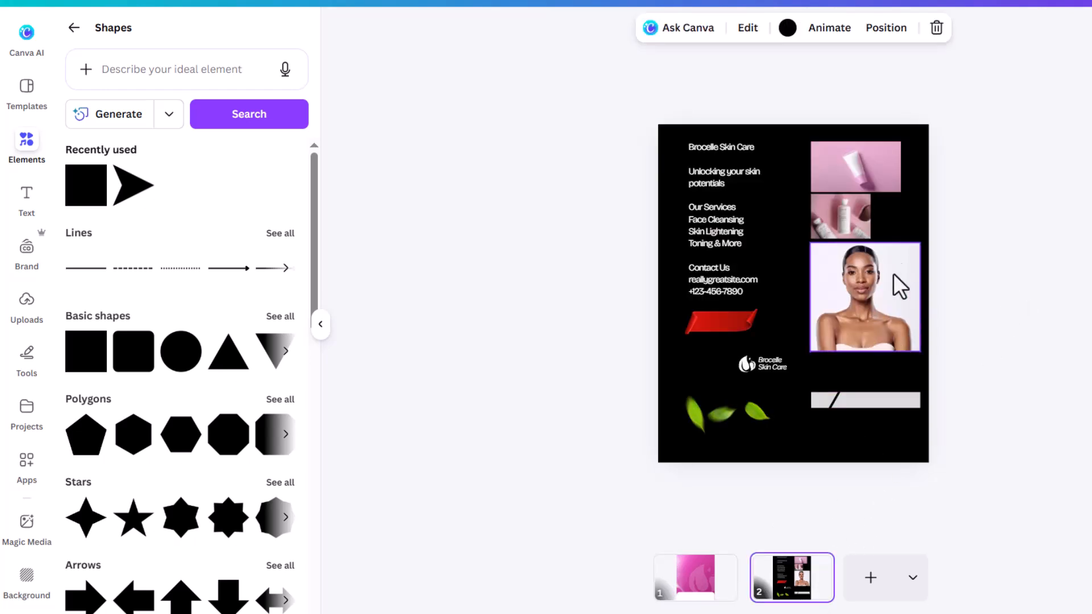
pyautogui.click(859, 315)
pyautogui.moveTo(884, 297); pyautogui.dragTo(699, 578)
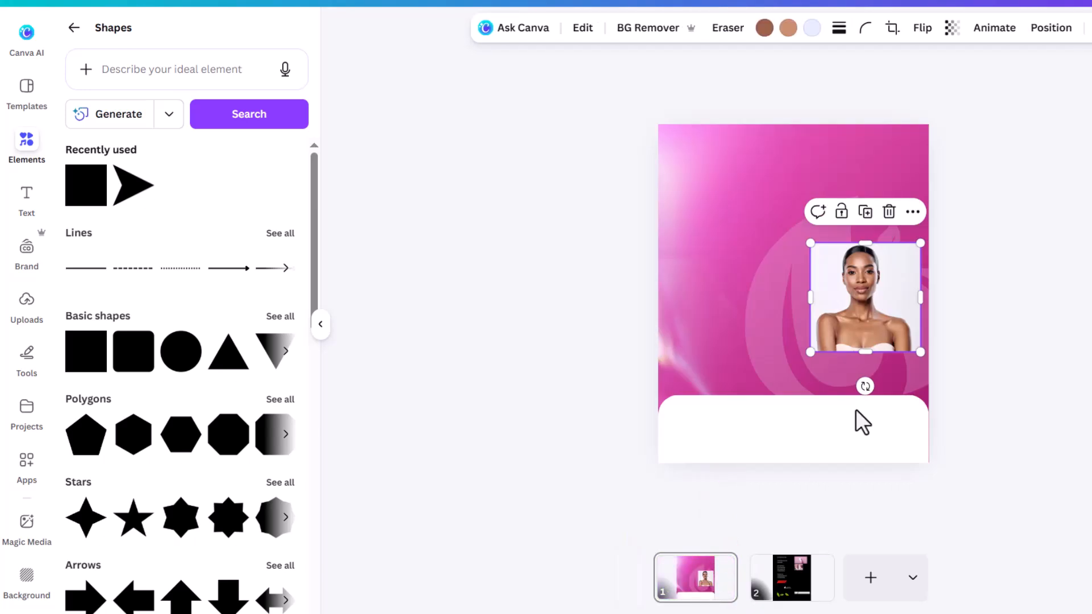
pyautogui.click(642, 33)
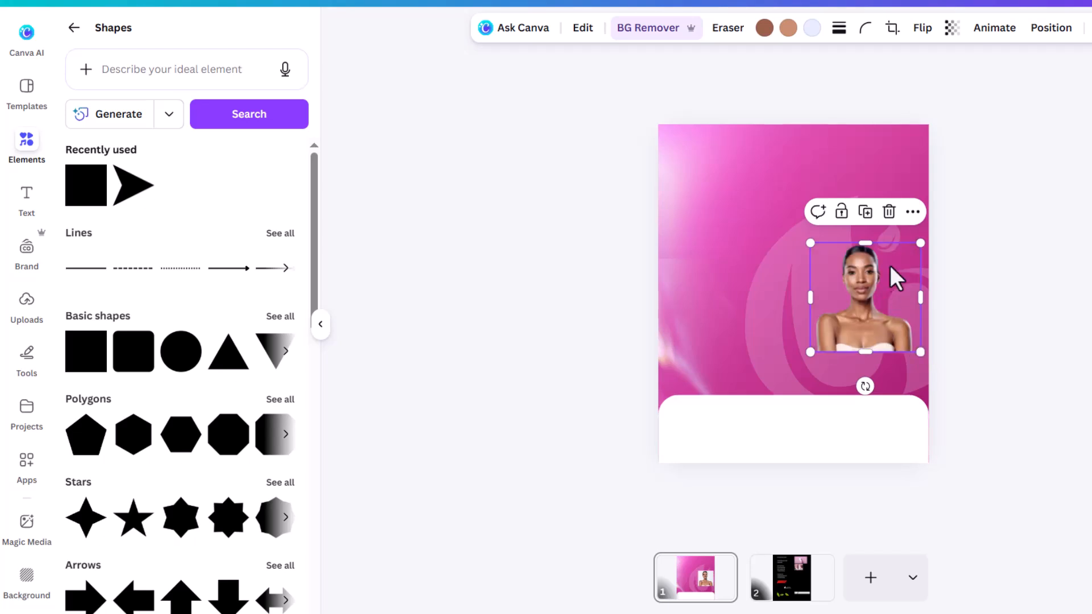
# Enlarge the portrait against the page's right edge and layer it directly behind the white rounded rectangle
pyautogui.moveTo(920, 352); pyautogui.dragTo(972, 367)
pyautogui.moveTo(882, 334); pyautogui.dragTo(880, 320)
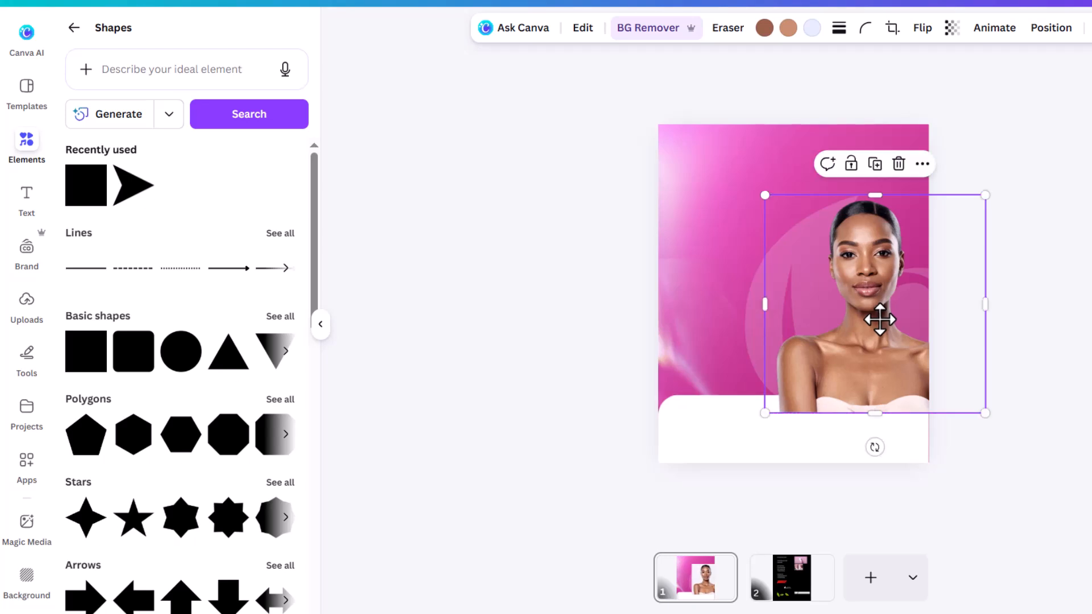
pyautogui.click(1051, 29)
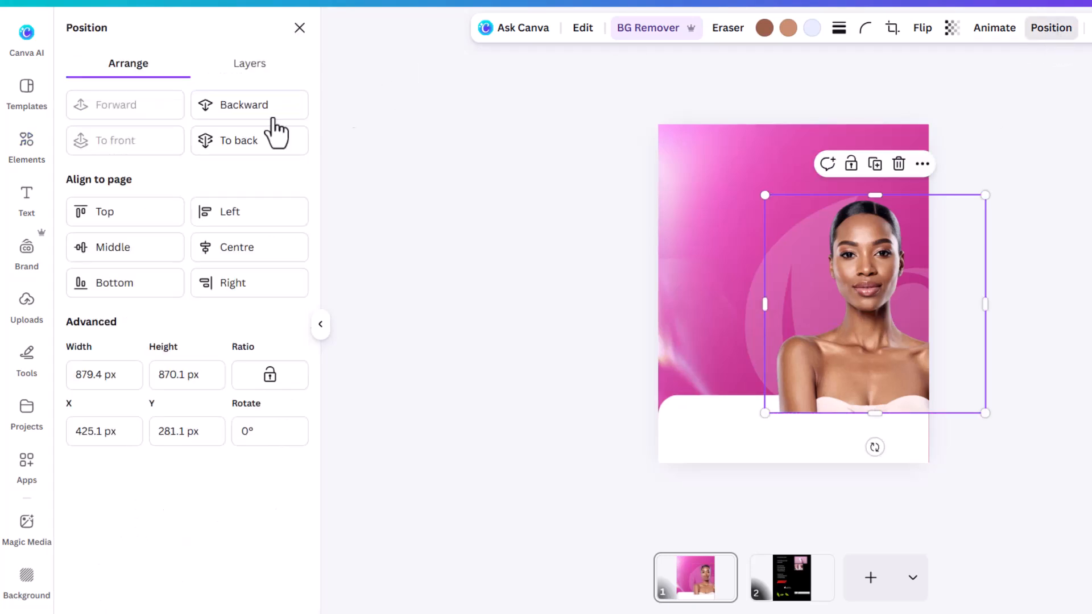
pyautogui.click(262, 65)
pyautogui.moveTo(198, 152); pyautogui.dragTo(221, 224)
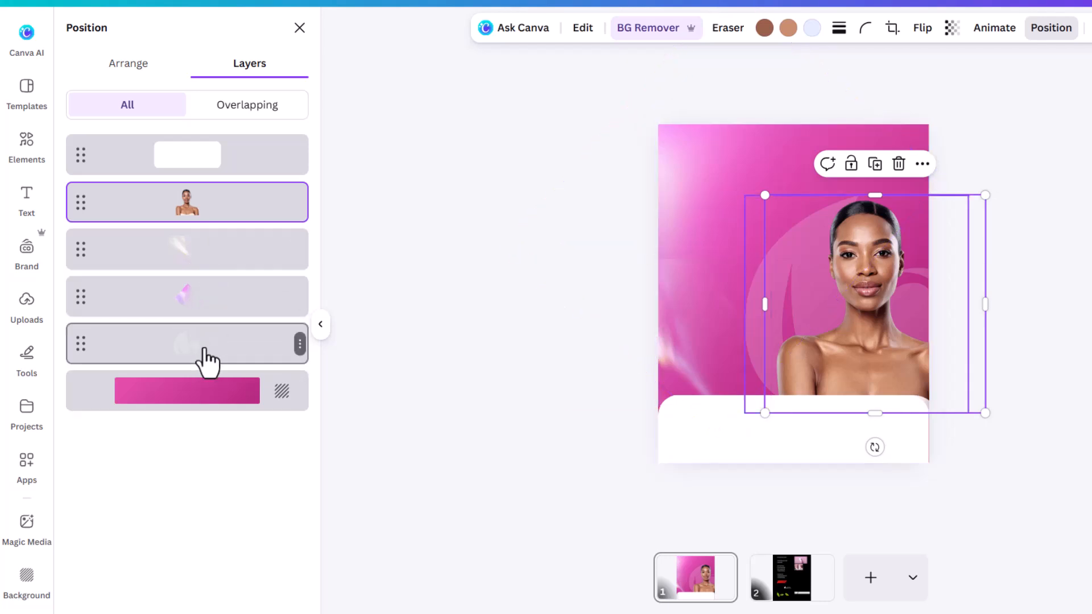
pyautogui.moveTo(864, 282); pyautogui.dragTo(870, 279)
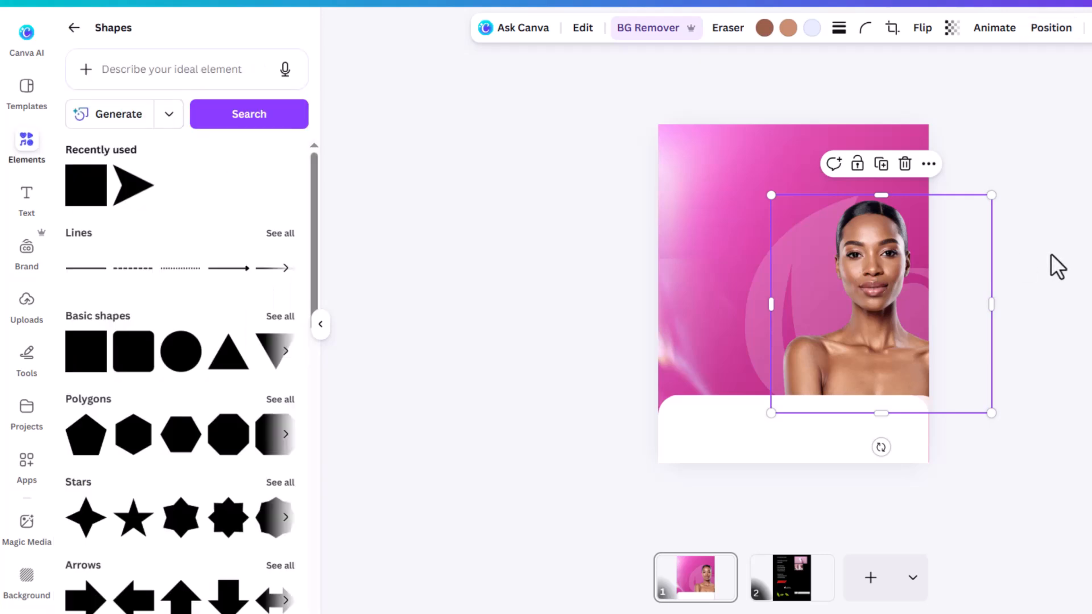
pyautogui.click(1052, 253)
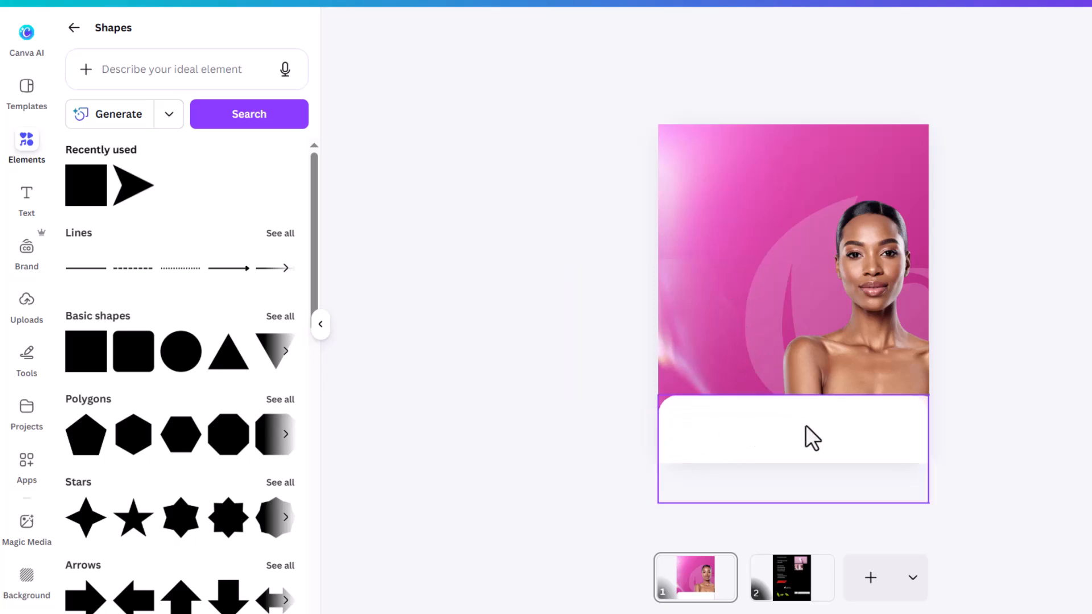
# Bring the grey bar with the diagonal cut from page 2 onto the flyer, enlarged and roughly centred on the white panel
pyautogui.click(790, 583)
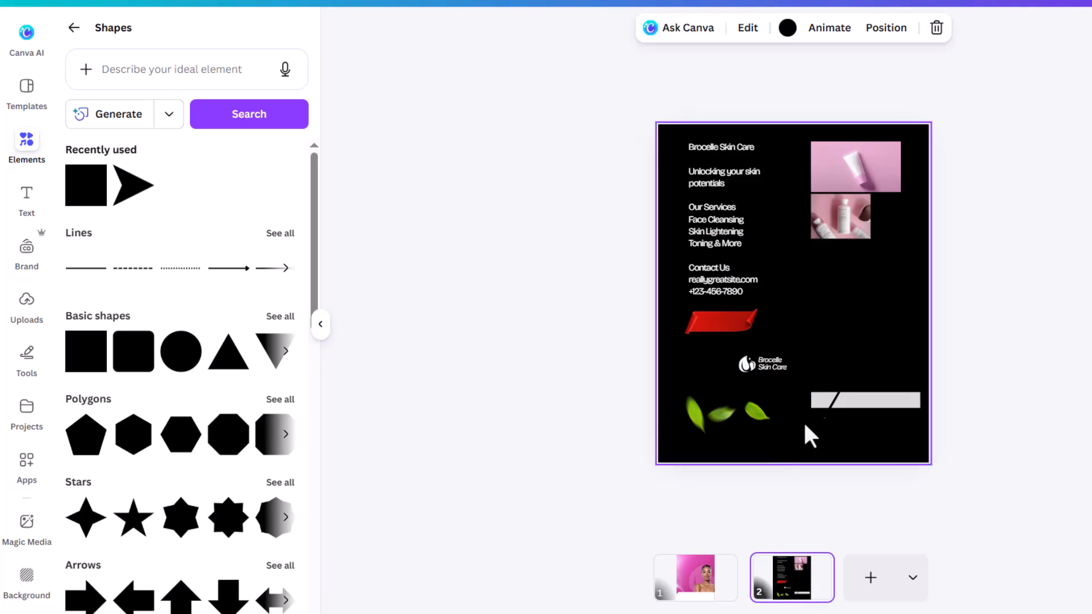
pyautogui.click(860, 407)
pyautogui.moveTo(889, 401); pyautogui.dragTo(708, 572)
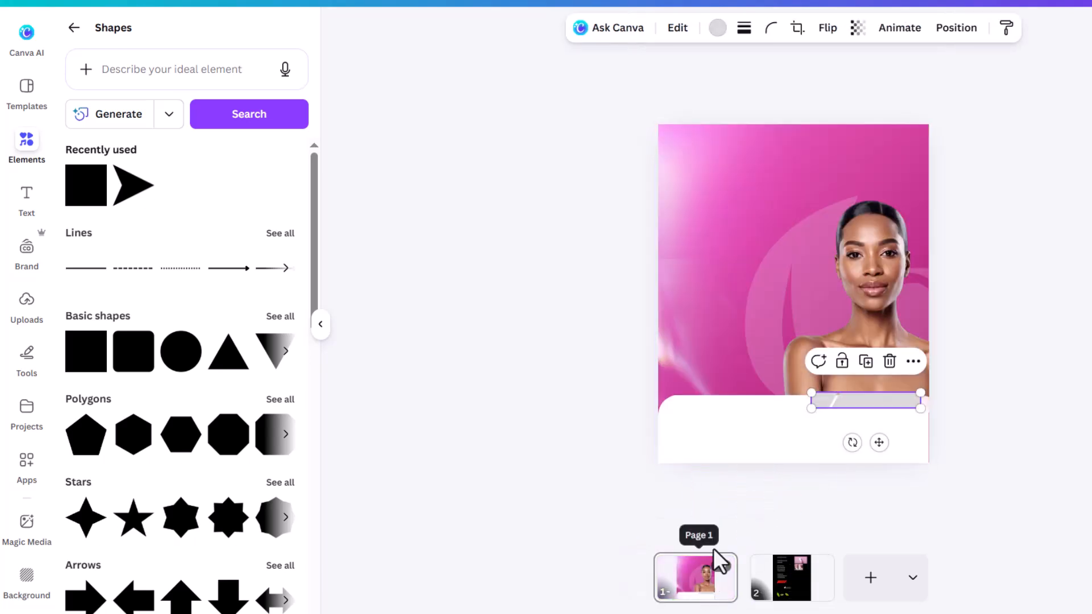
pyautogui.moveTo(879, 403); pyautogui.dragTo(892, 439)
pyautogui.moveTo(705, 413); pyautogui.dragTo(699, 413)
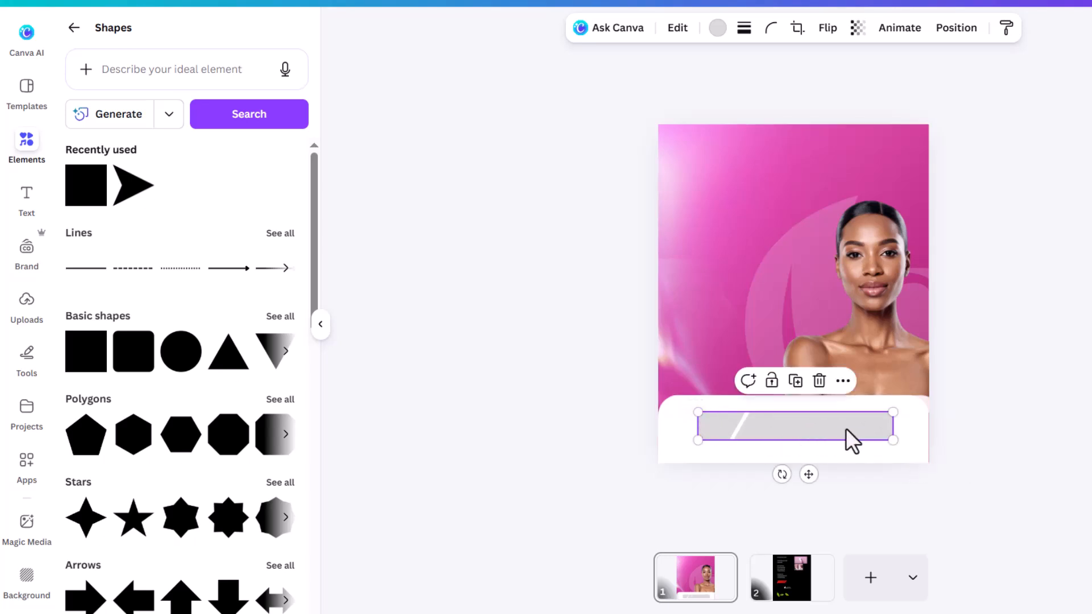
pyautogui.moveTo(845, 428); pyautogui.dragTo(853, 429)
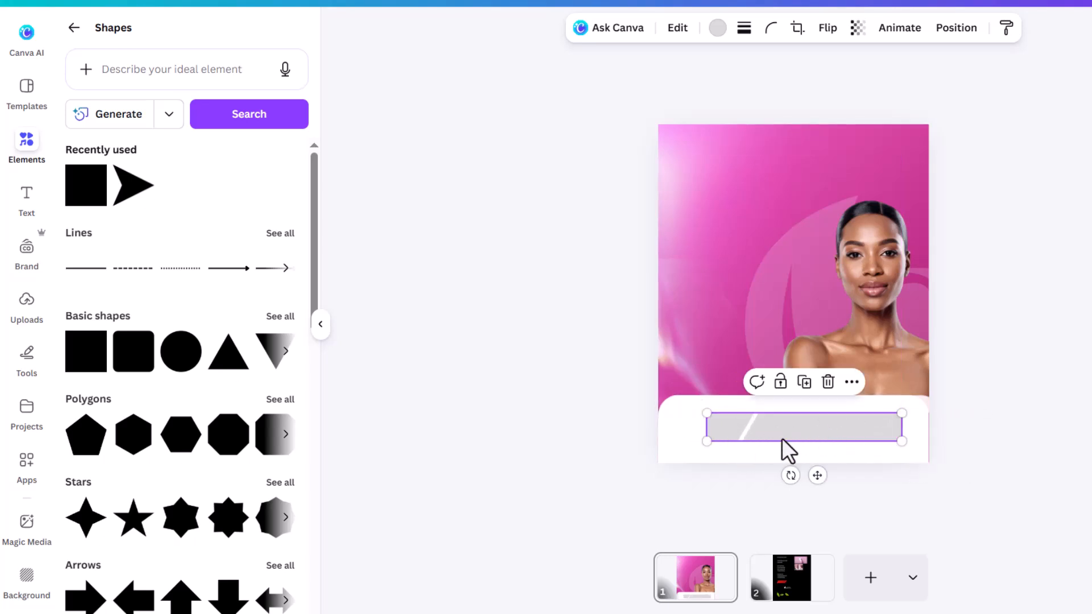
pyautogui.moveTo(821, 433); pyautogui.dragTo(814, 431)
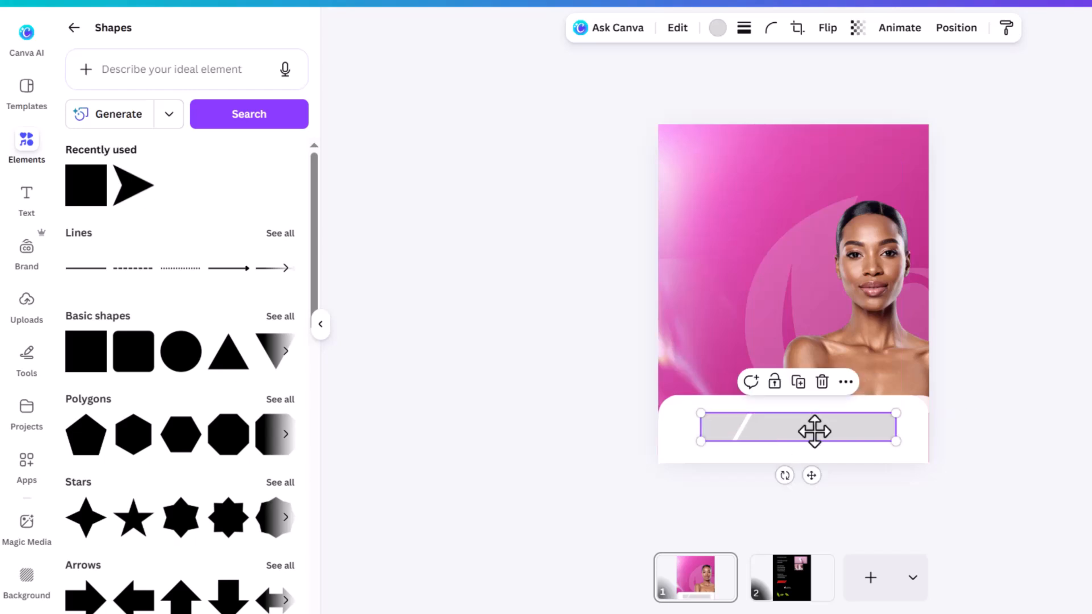
# Recolour the grey bar with a dark pink sampled from the flyer background beside the woman's face
pyautogui.click(717, 33)
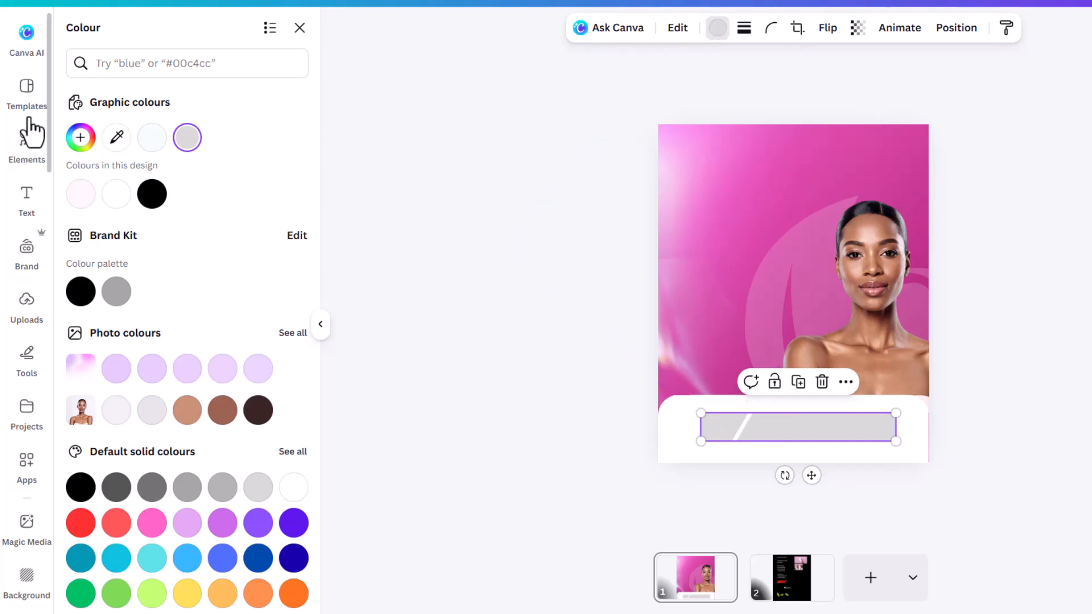
pyautogui.click(108, 147)
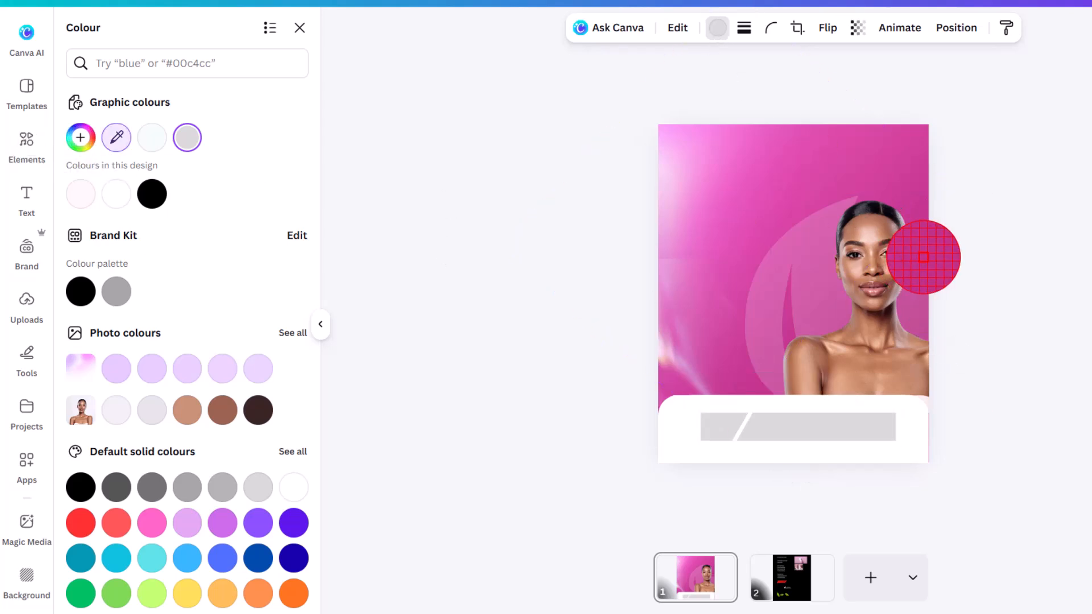
pyautogui.click(922, 256)
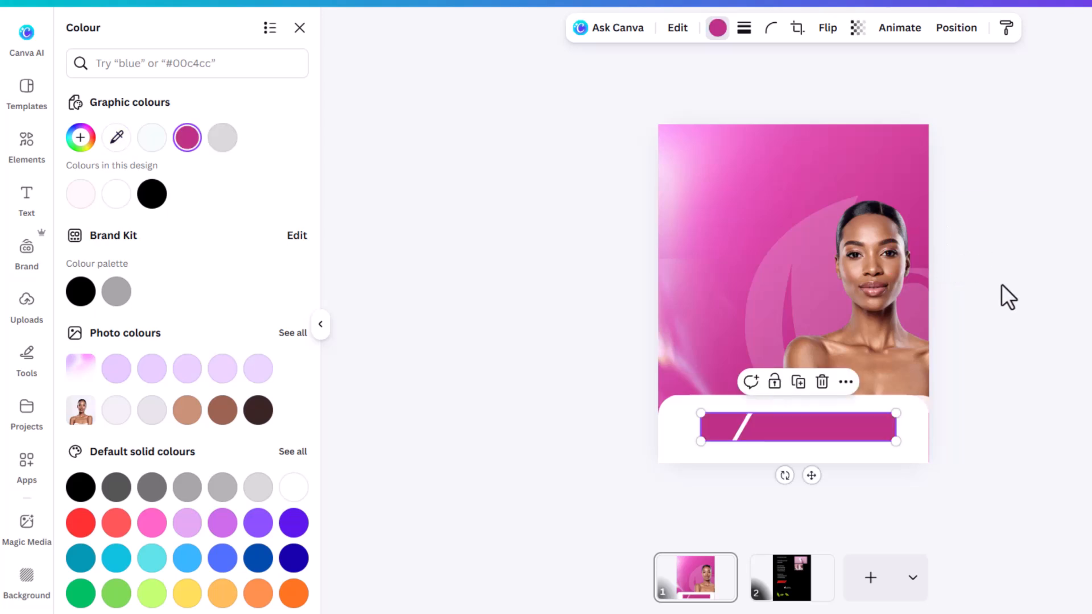
pyautogui.click(1002, 284)
# Fully round the corners of the dark pink bar and enlarge it slightly on the white panel
pyautogui.click(852, 431)
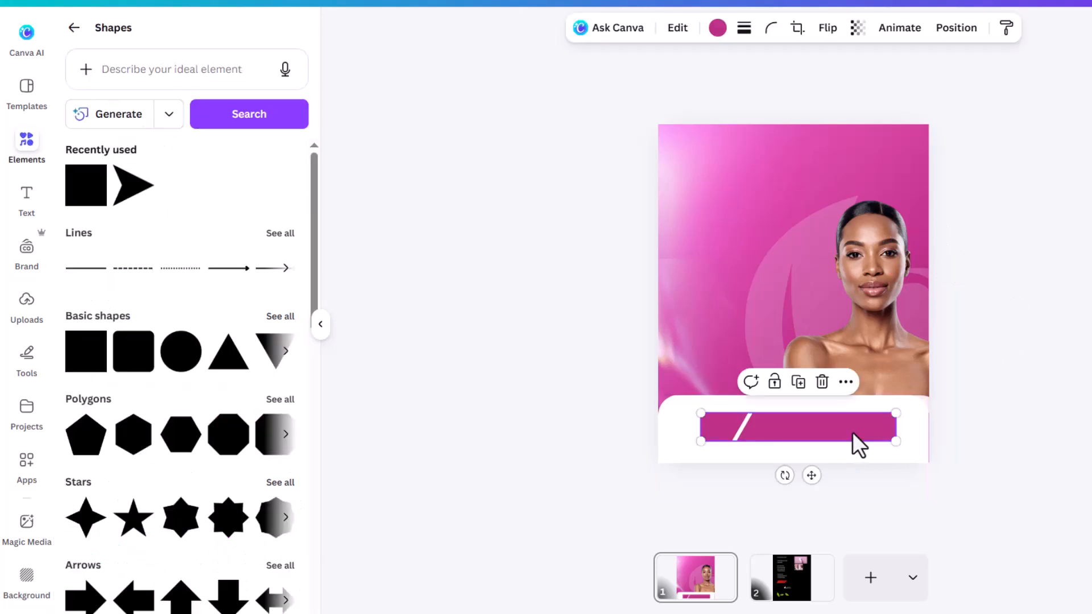
pyautogui.click(771, 29)
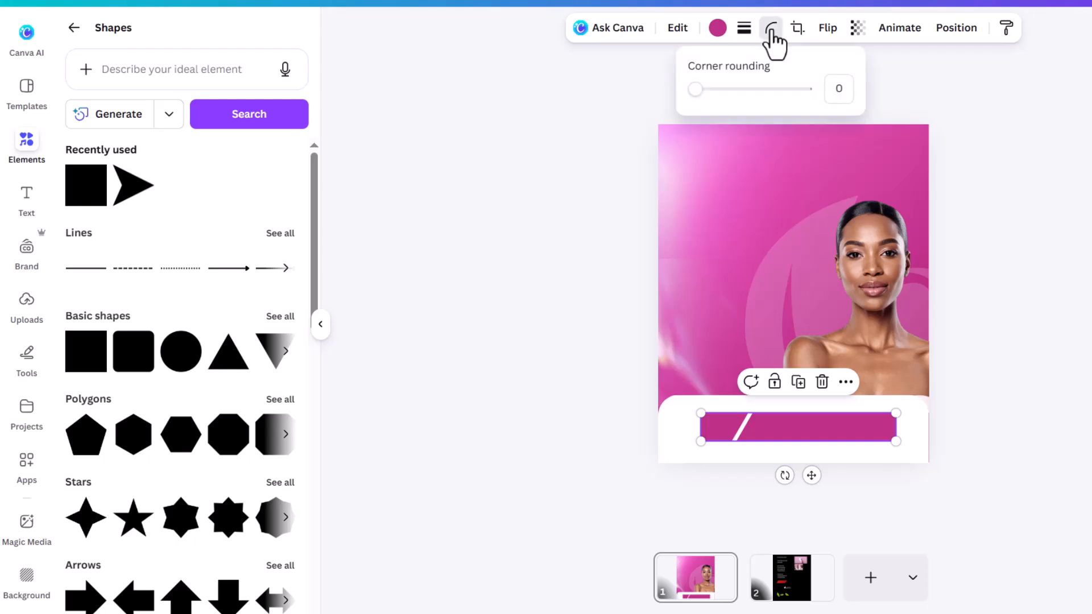
pyautogui.moveTo(694, 89); pyautogui.dragTo(639, 113)
pyautogui.moveTo(695, 88); pyautogui.dragTo(1077, 238)
pyautogui.moveTo(896, 442); pyautogui.dragTo(907, 442)
pyautogui.click(1010, 423)
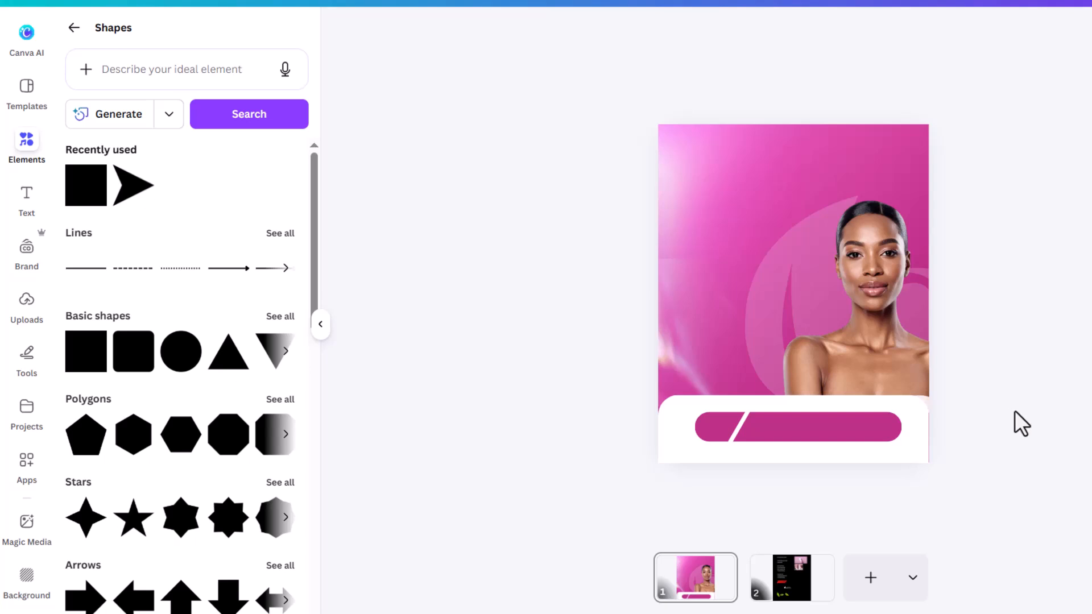
# Bring the Brocelle Skin Care logo from page 2 onto the flyer and place it near the page's upper-left corner
pyautogui.click(792, 595)
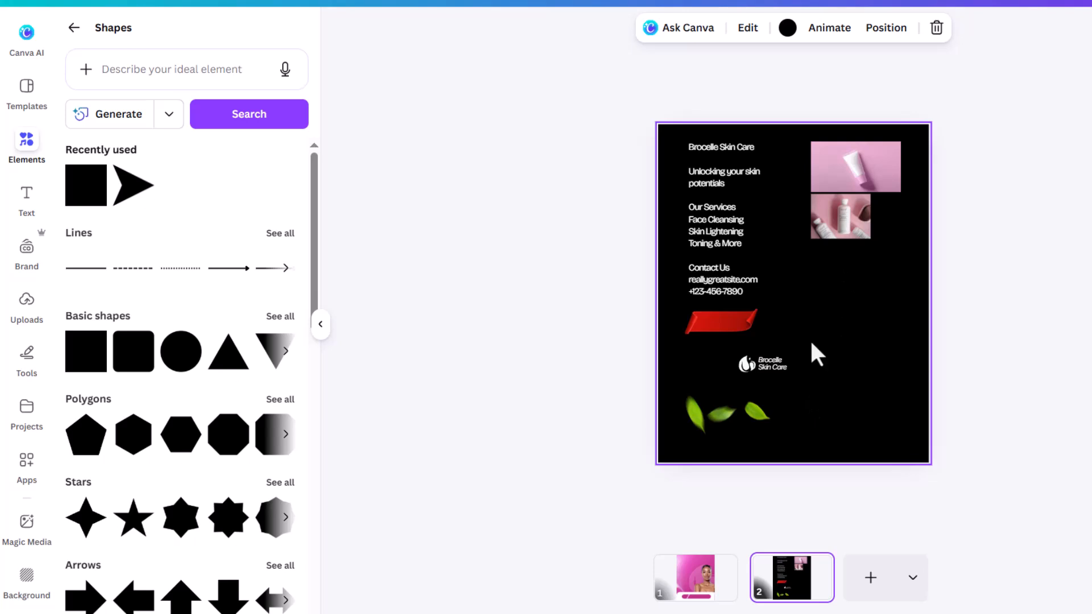
pyautogui.click(757, 365)
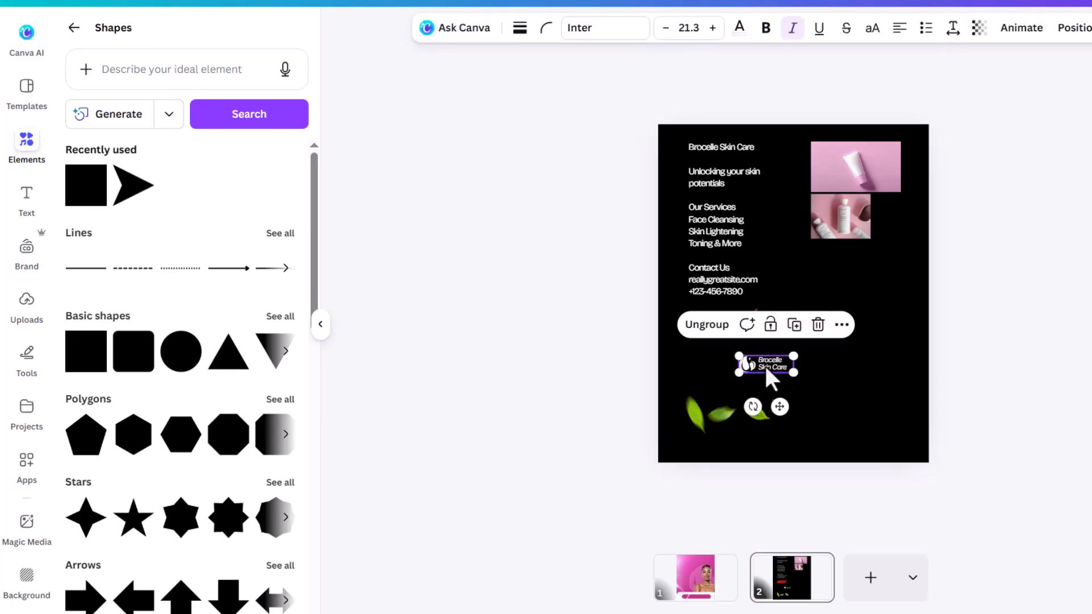
pyautogui.moveTo(773, 360); pyautogui.dragTo(707, 578)
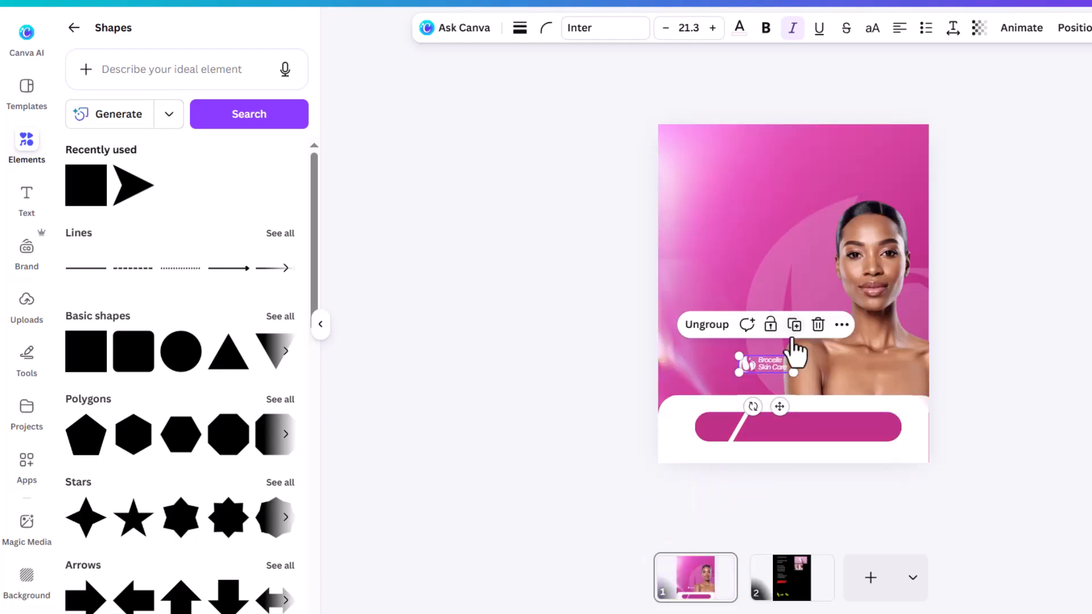
pyautogui.moveTo(776, 362); pyautogui.dragTo(733, 157)
pyautogui.click(987, 181)
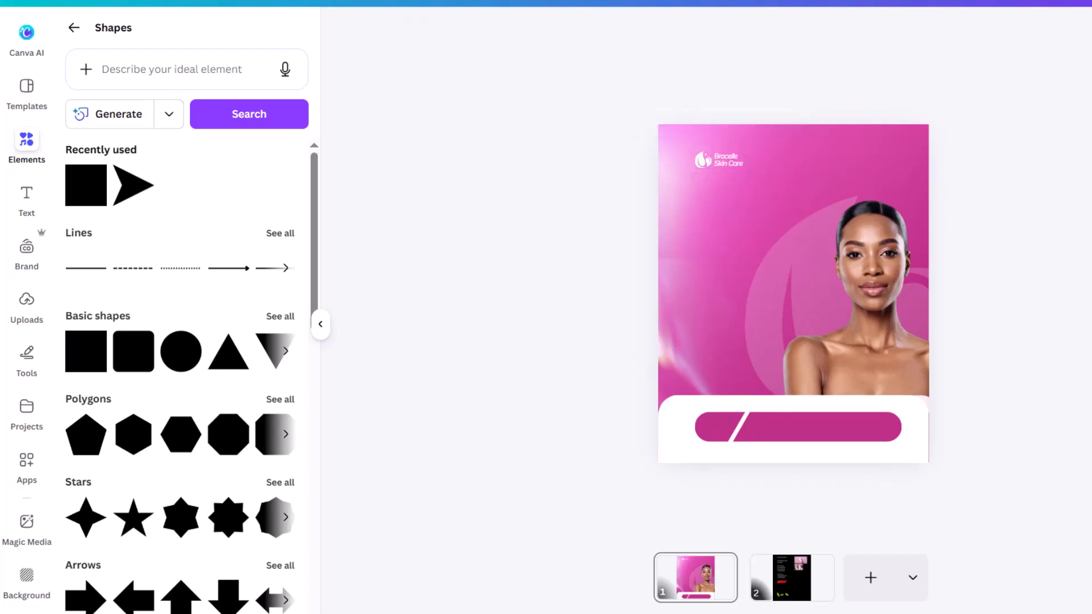
# Cut the "Brocelle Skin Care" line from the text block on page 2 and paste it as separate text on the flyer
pyautogui.click(787, 591)
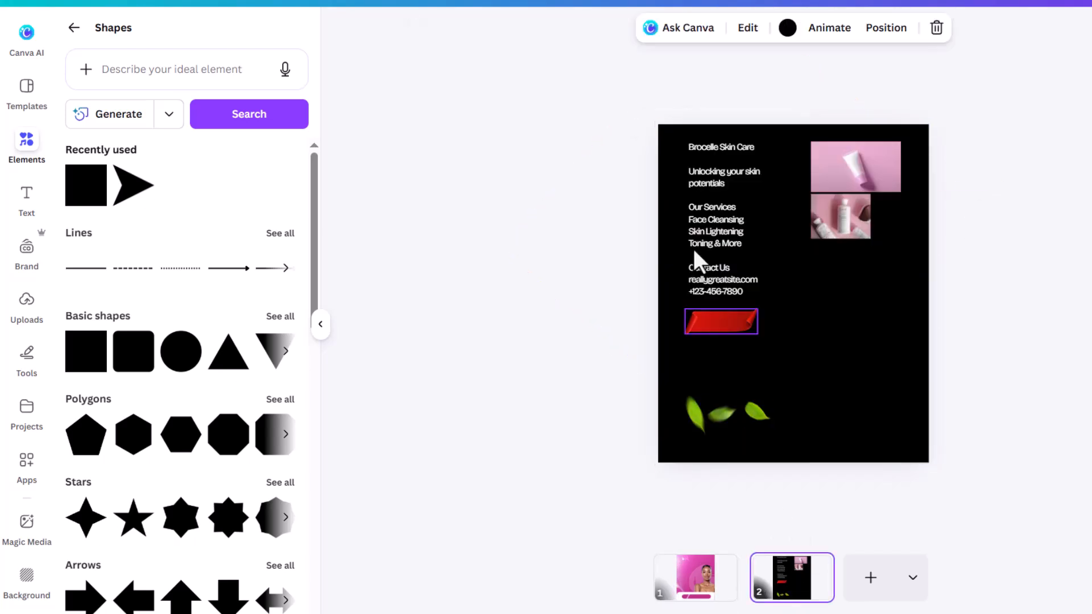
pyautogui.click(728, 172)
pyautogui.doubleClick(728, 162)
pyautogui.click(747, 151)
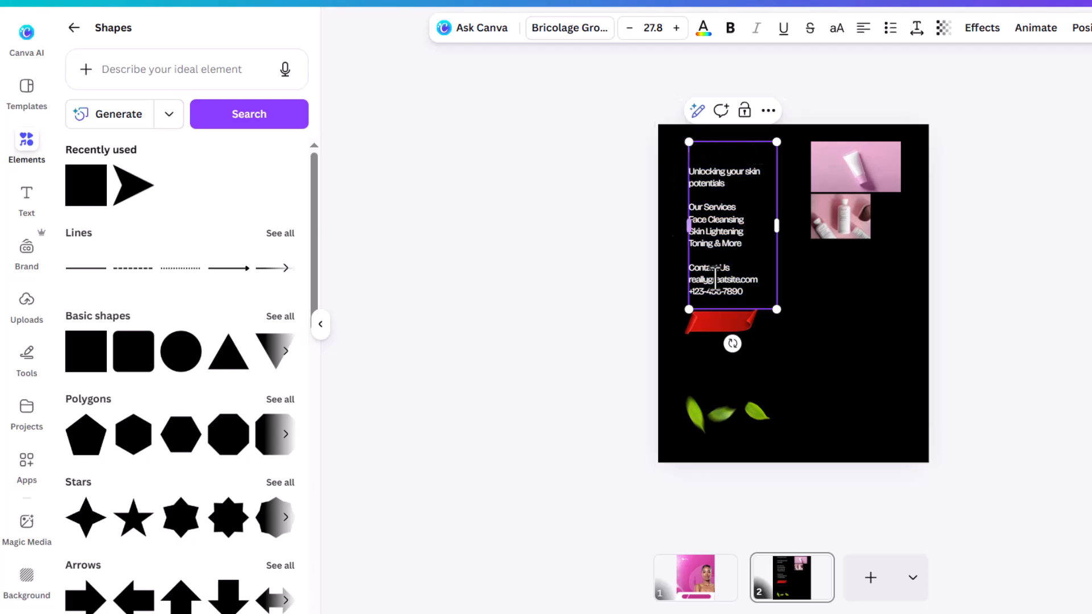
pyautogui.click(694, 593)
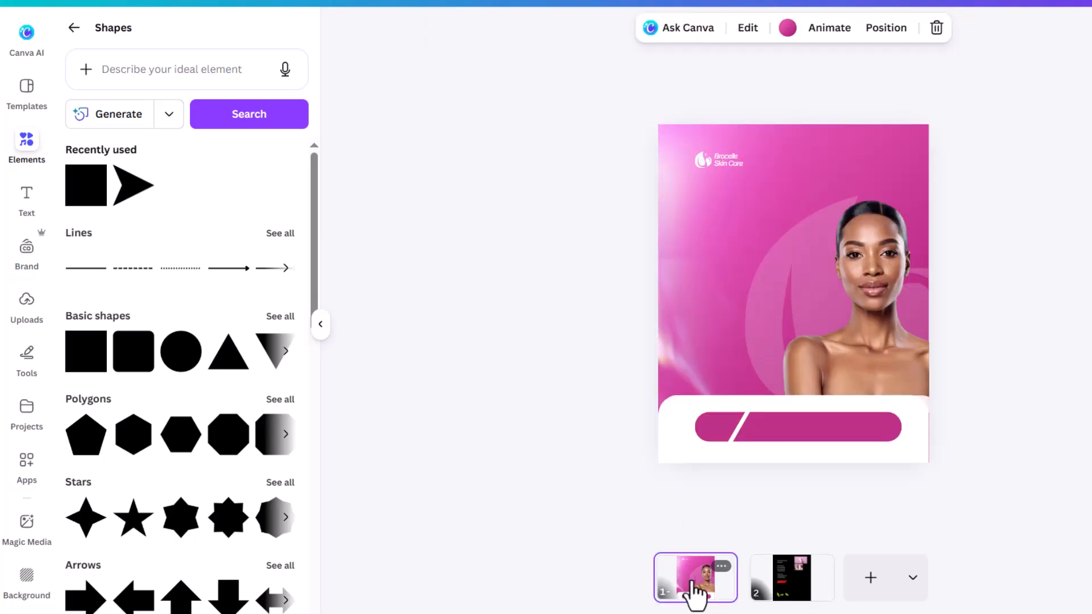
pyautogui.write('Brocelle Skin Care')
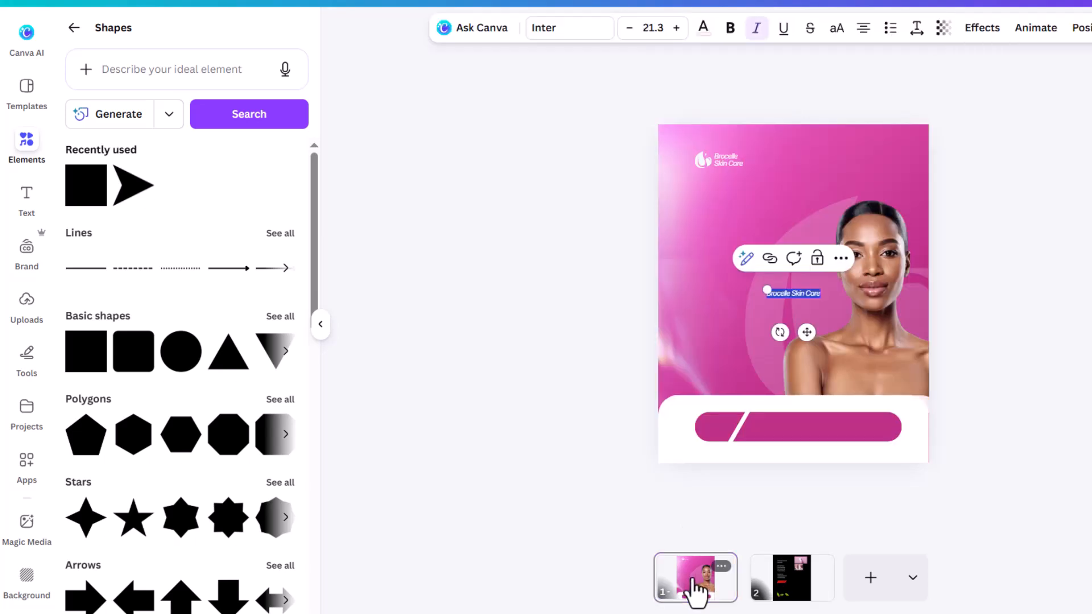
# Set the pasted "Brocelle Skin Care" text in Bricolage Grotesque 36, enlarge it to about size 99.4 and move it below the logo
pyautogui.click(562, 38)
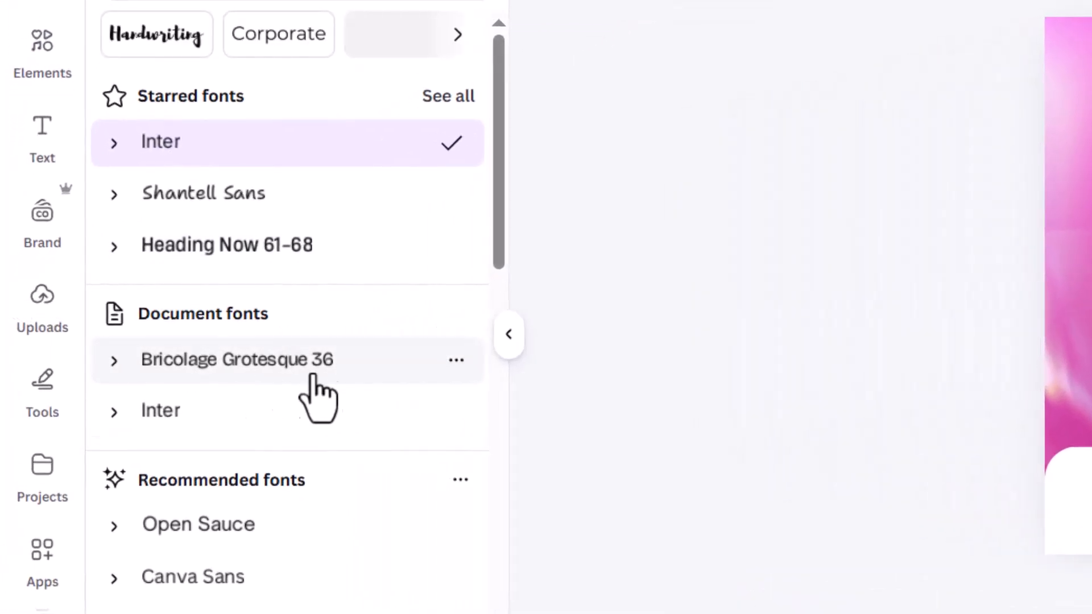
pyautogui.click(273, 371)
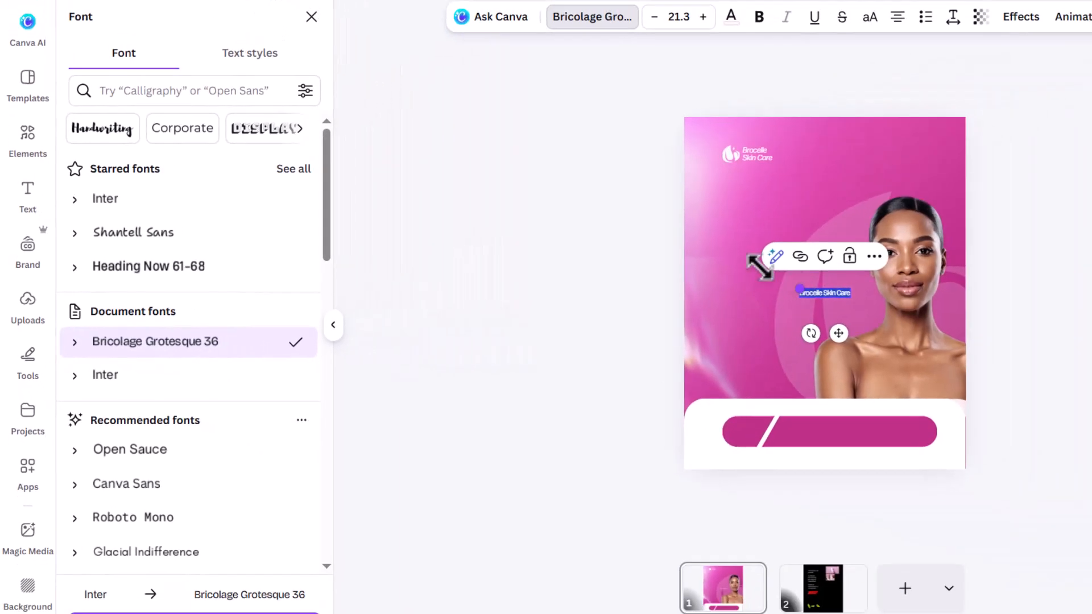
pyautogui.moveTo(759, 266); pyautogui.dragTo(621, 227)
pyautogui.click(976, 263)
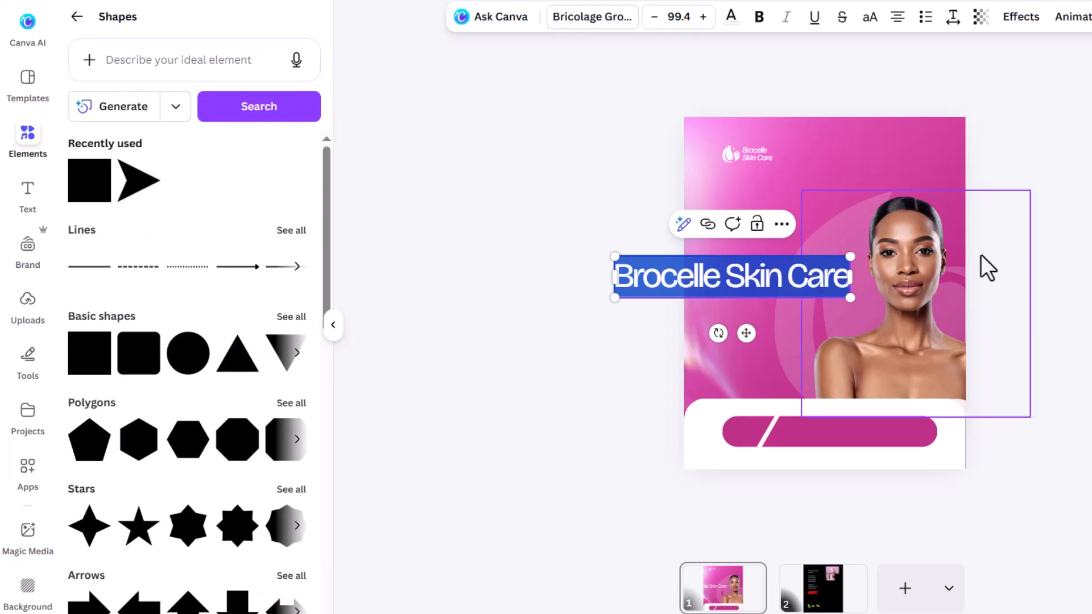
pyautogui.click(978, 260)
pyautogui.moveTo(790, 288); pyautogui.dragTo(864, 222)
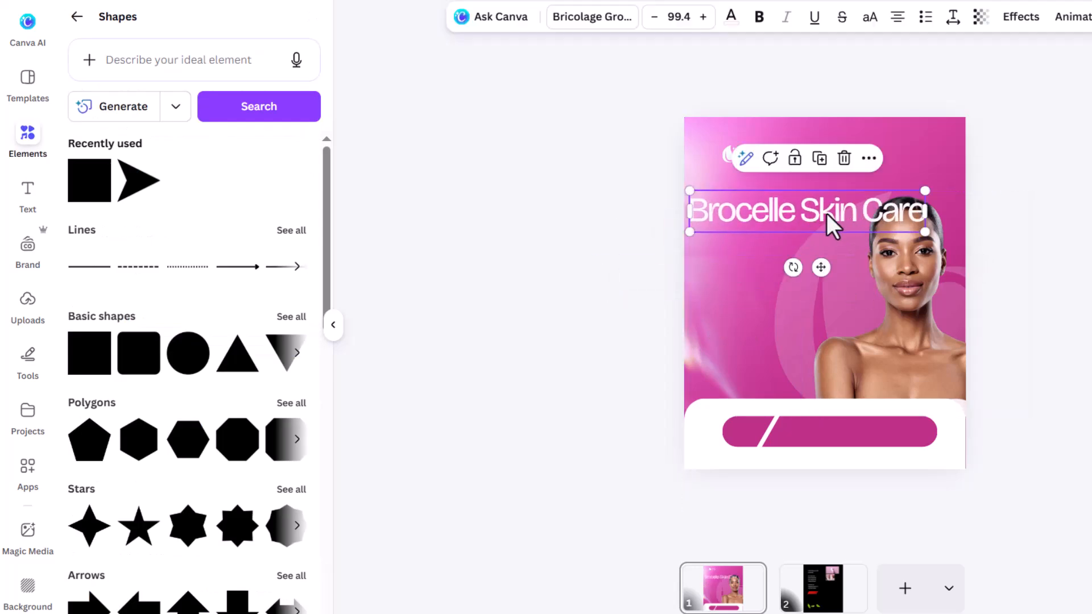
# Duplicate the heading below itself and shorten the upper copy to "Brocelle", left-aligned and placed under the logo
pyautogui.click(828, 166)
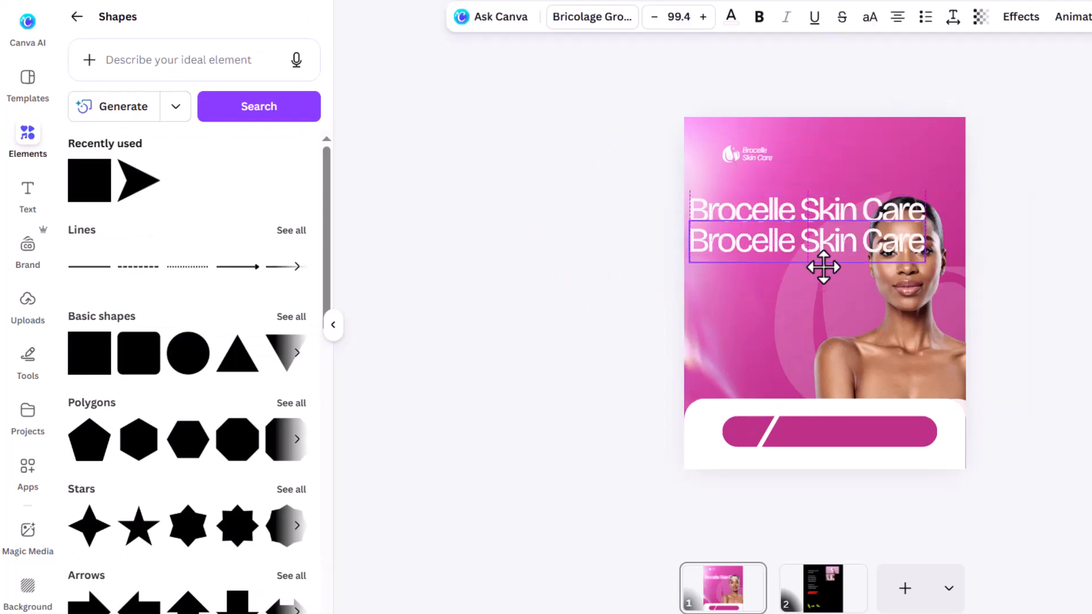
pyautogui.click(805, 214)
pyautogui.click(805, 213)
pyautogui.click(802, 211)
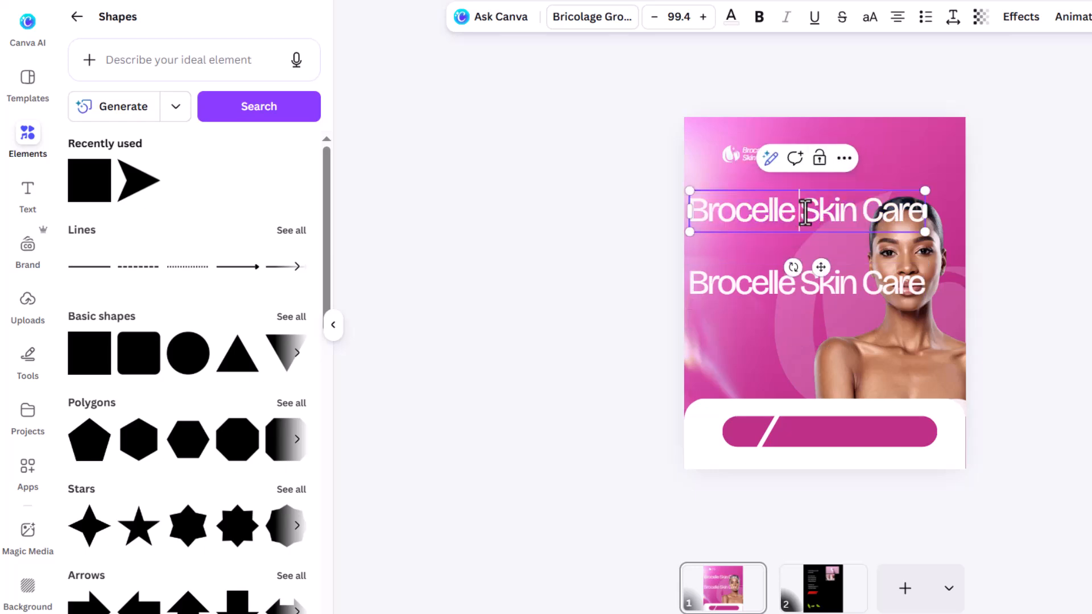
pyautogui.moveTo(793, 213); pyautogui.dragTo(944, 212)
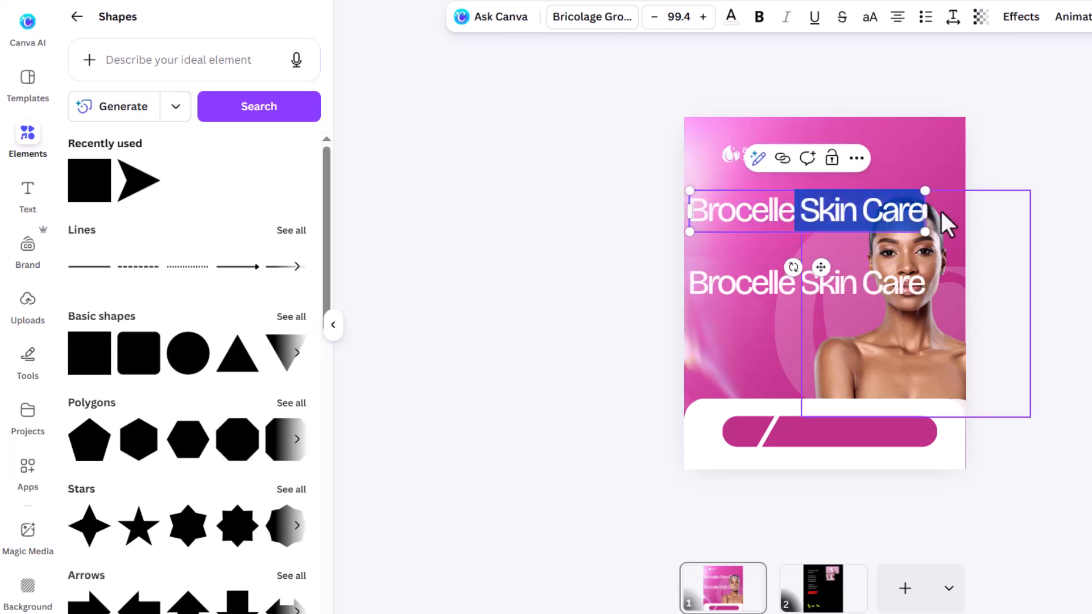
pyautogui.press('BackSpace')
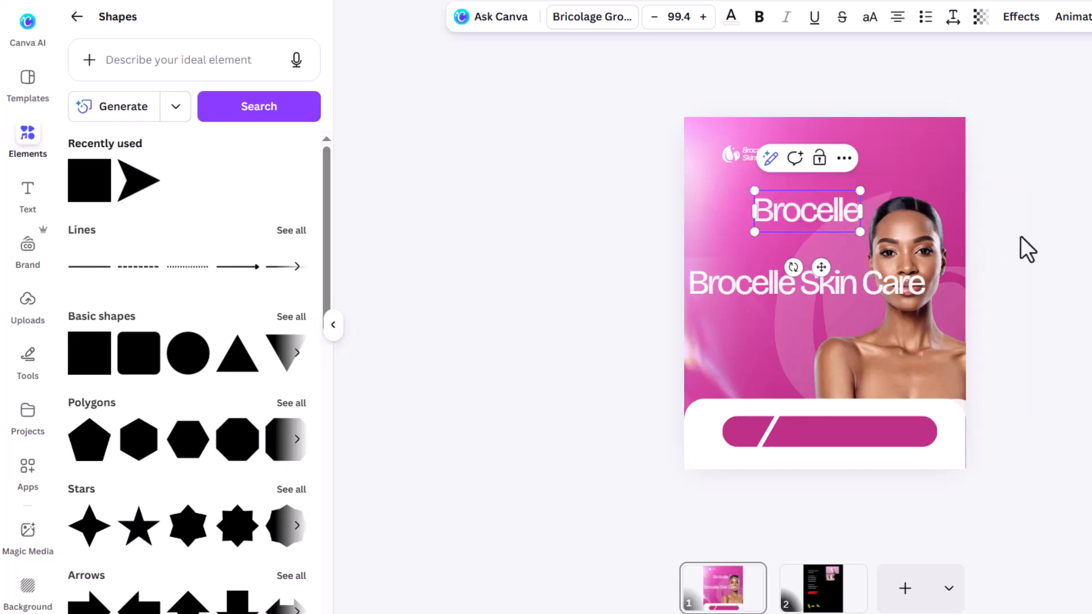
pyautogui.click(897, 18)
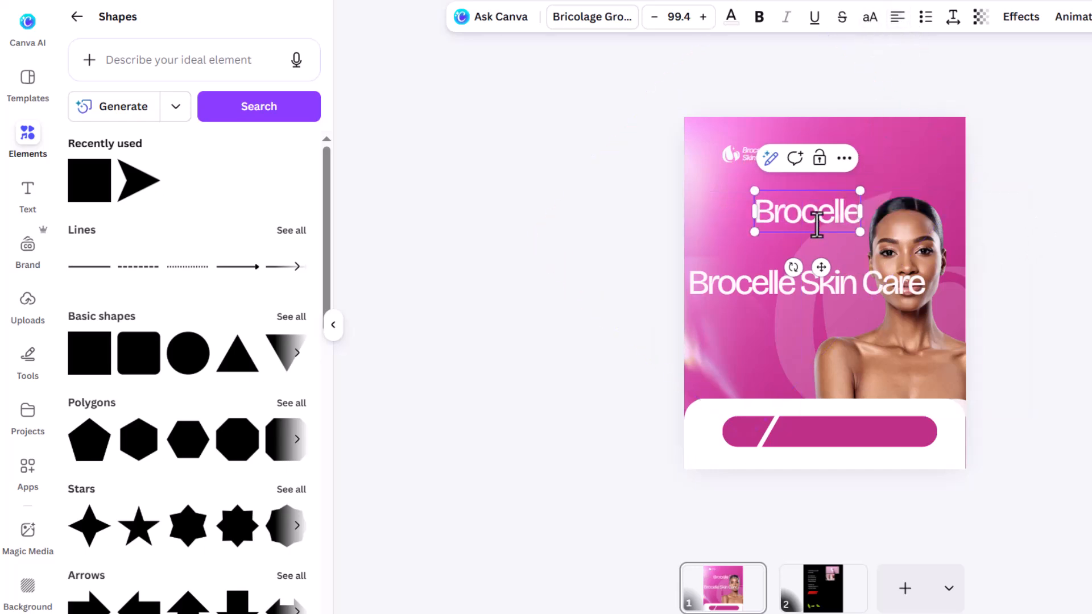
pyautogui.moveTo(824, 221); pyautogui.dragTo(797, 215)
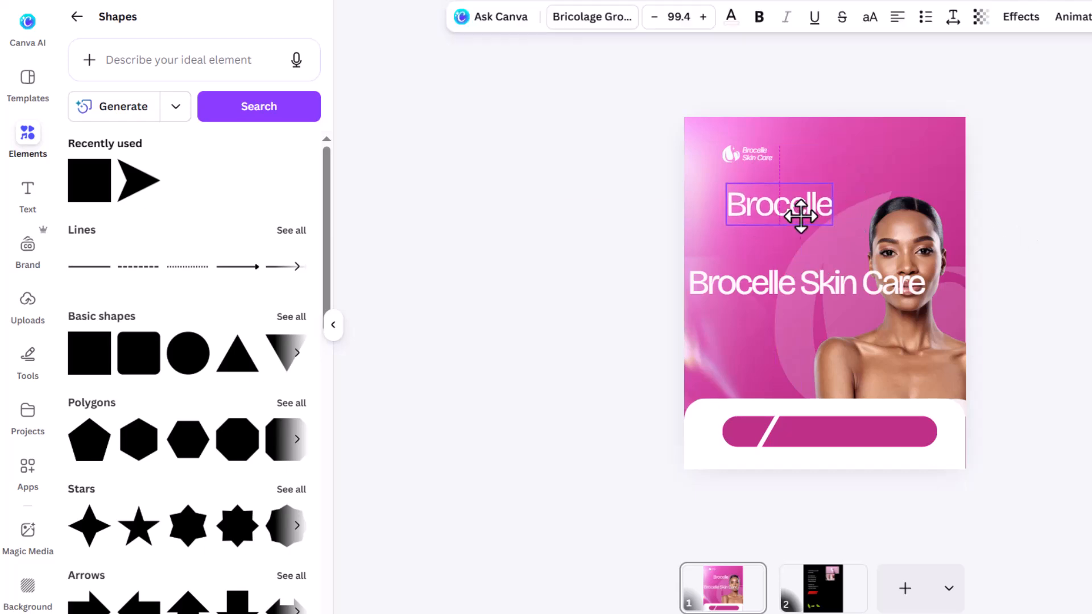
# Left-align the lower heading copy, shorten it to "Skin Care" and place it directly under "Brocelle", in line with the contact bar's left end
pyautogui.click(824, 283)
pyautogui.click(896, 23)
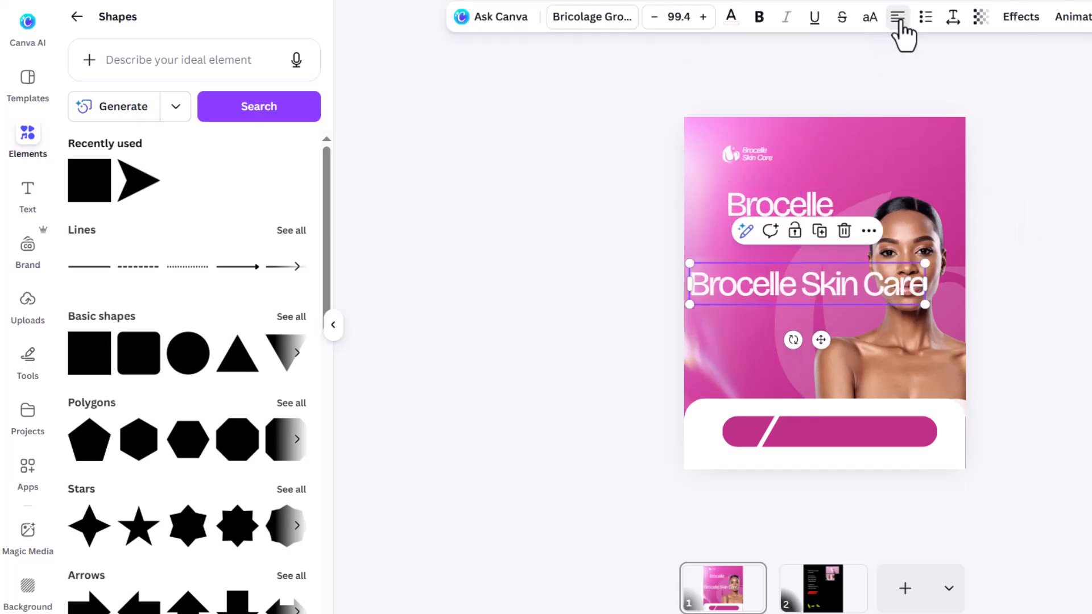
pyautogui.doubleClick(827, 301)
pyautogui.moveTo(800, 284); pyautogui.dragTo(689, 316)
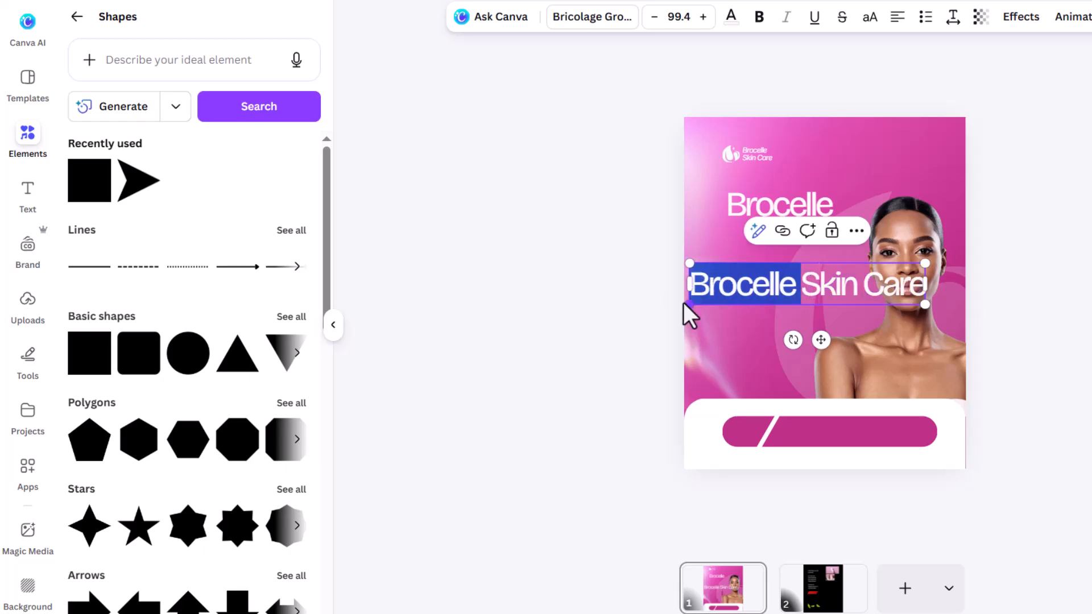
pyautogui.press('BackSpace')
pyautogui.click(1085, 302)
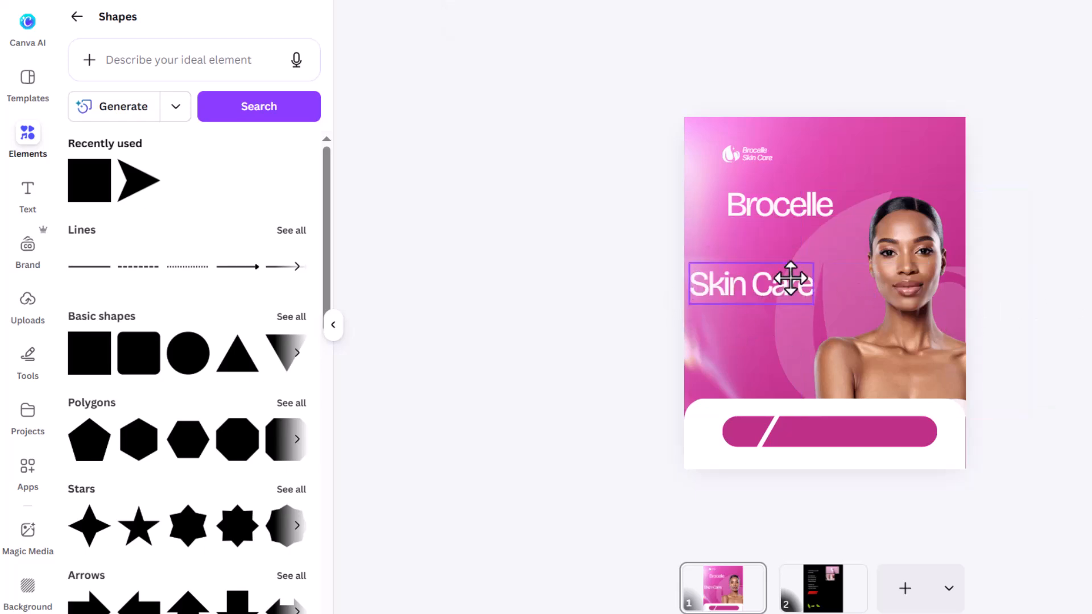
pyautogui.moveTo(793, 295); pyautogui.dragTo(815, 247)
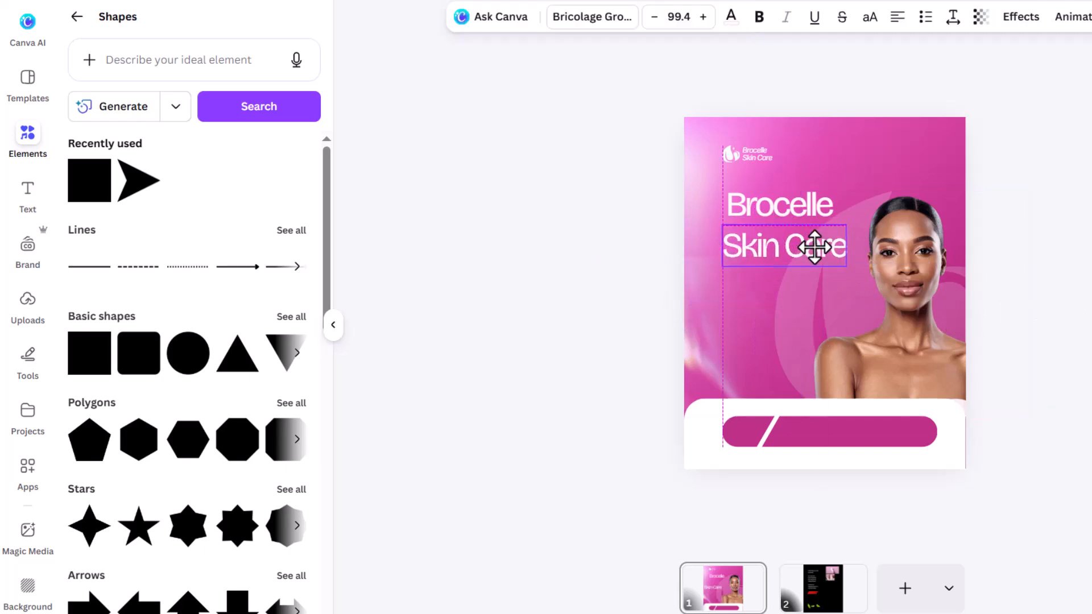
# Make "Skin Care" bold and move it up close beneath "Brocelle"
pyautogui.click(758, 16)
pyautogui.press('Escape')
pyautogui.click(829, 255)
pyautogui.moveTo(829, 255); pyautogui.dragTo(824, 241)
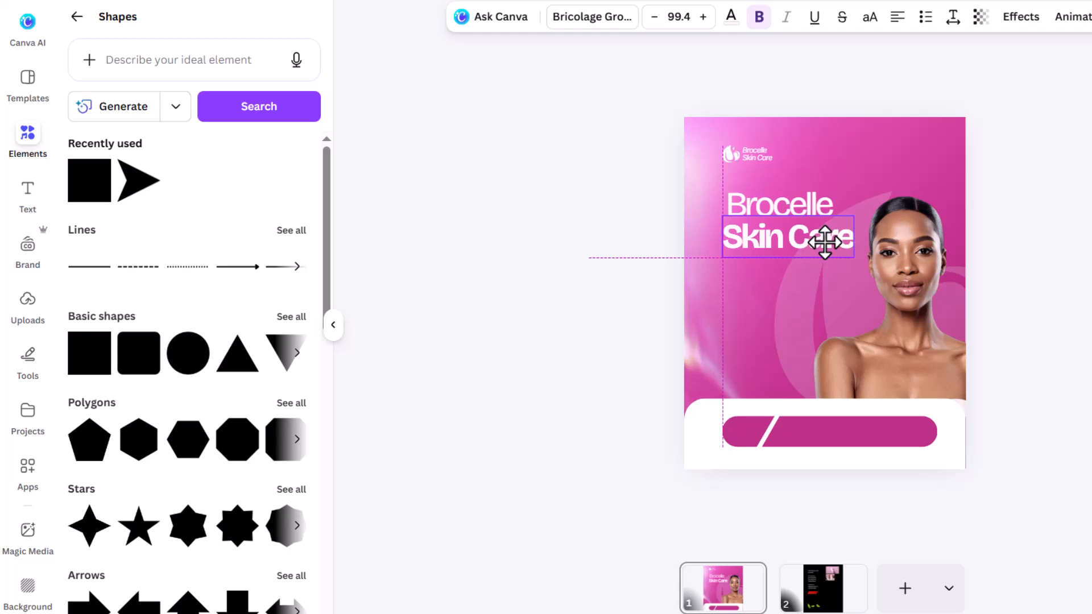
pyautogui.press('Escape')
pyautogui.click(759, 211)
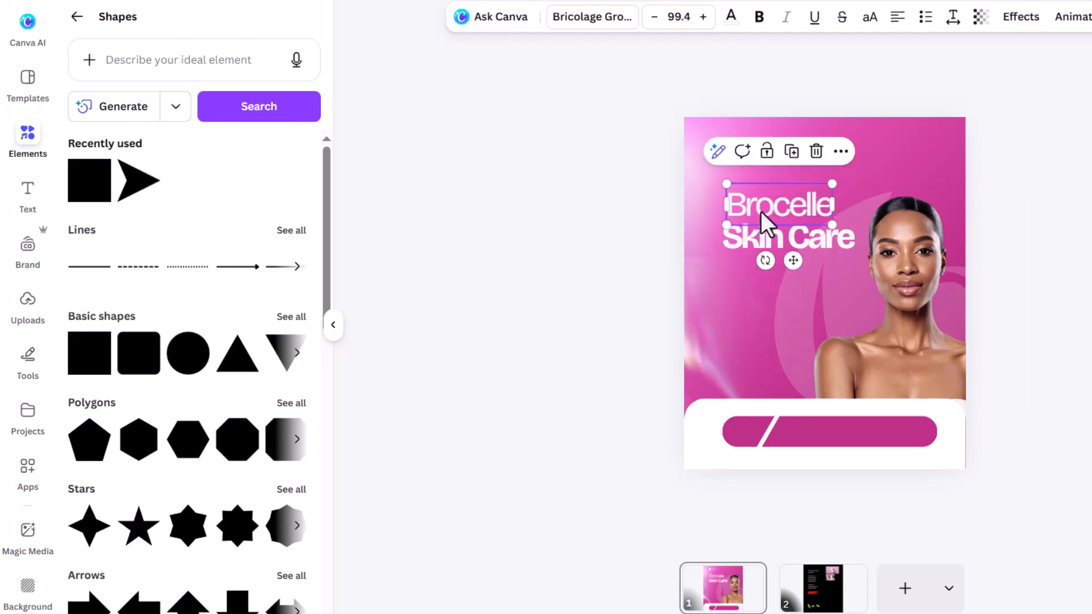
pyautogui.press('Escape')
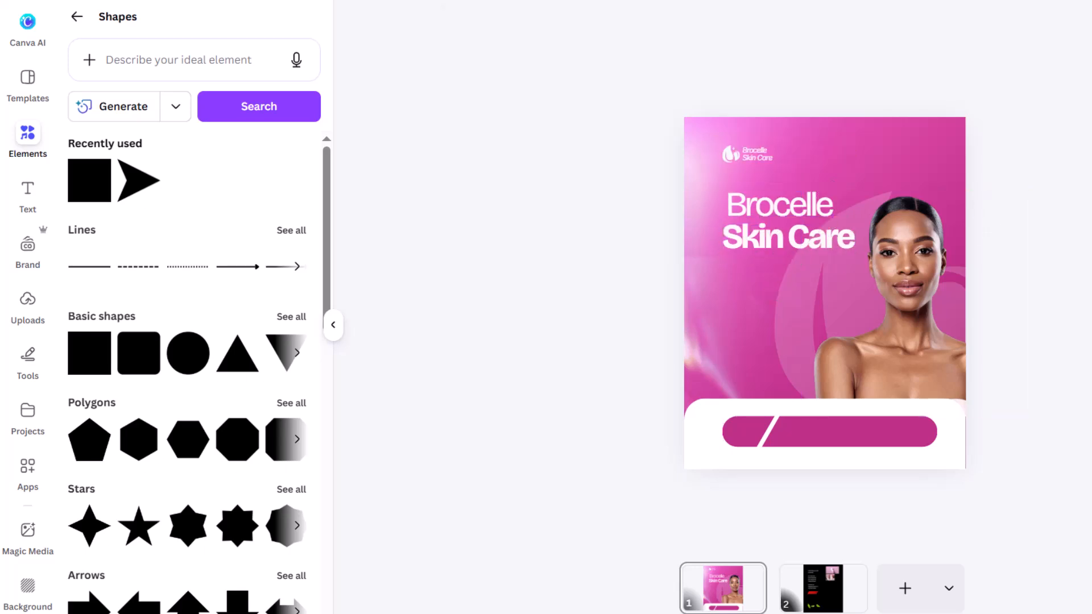
# Copy the "Unlocking your skin potentials" line from the text block on page 2 and paste it onto the flyer
pyautogui.click(828, 564)
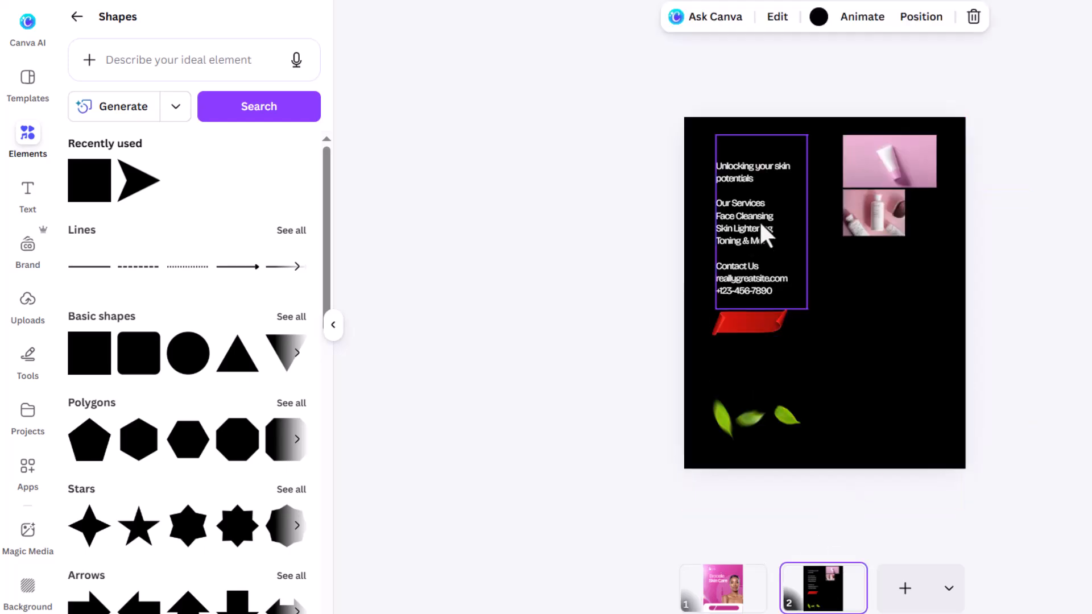
pyautogui.click(765, 237)
pyautogui.moveTo(716, 168); pyautogui.dragTo(758, 178)
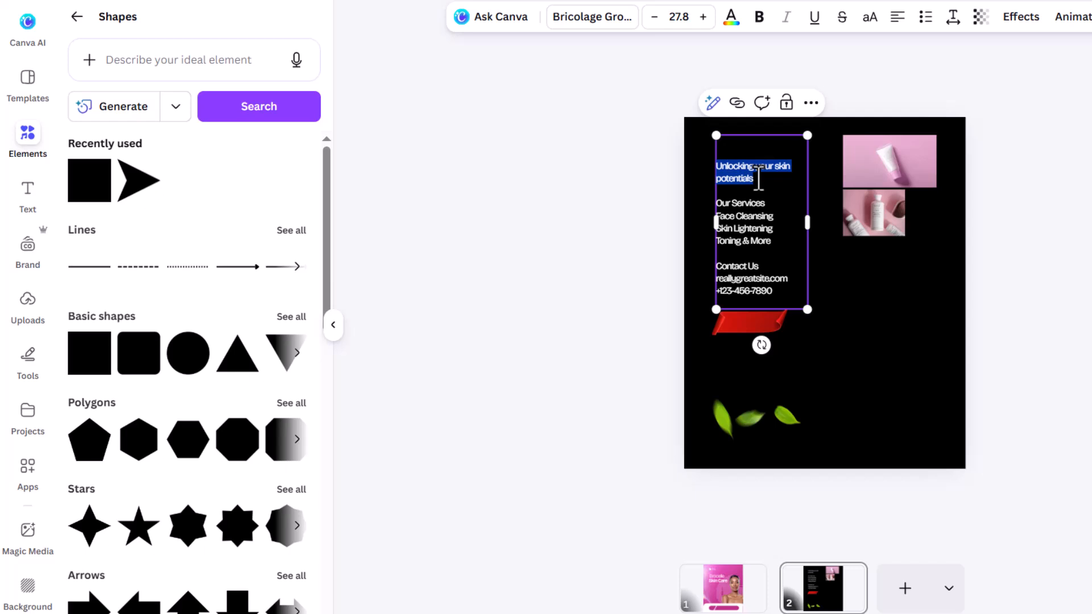
pyautogui.click(733, 603)
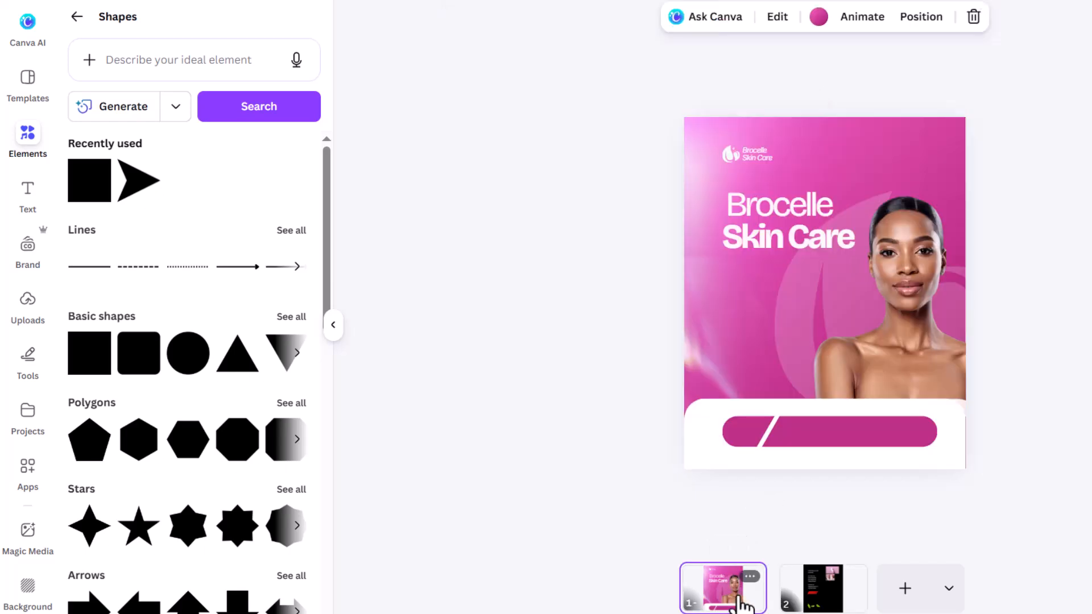
pyautogui.click(846, 270)
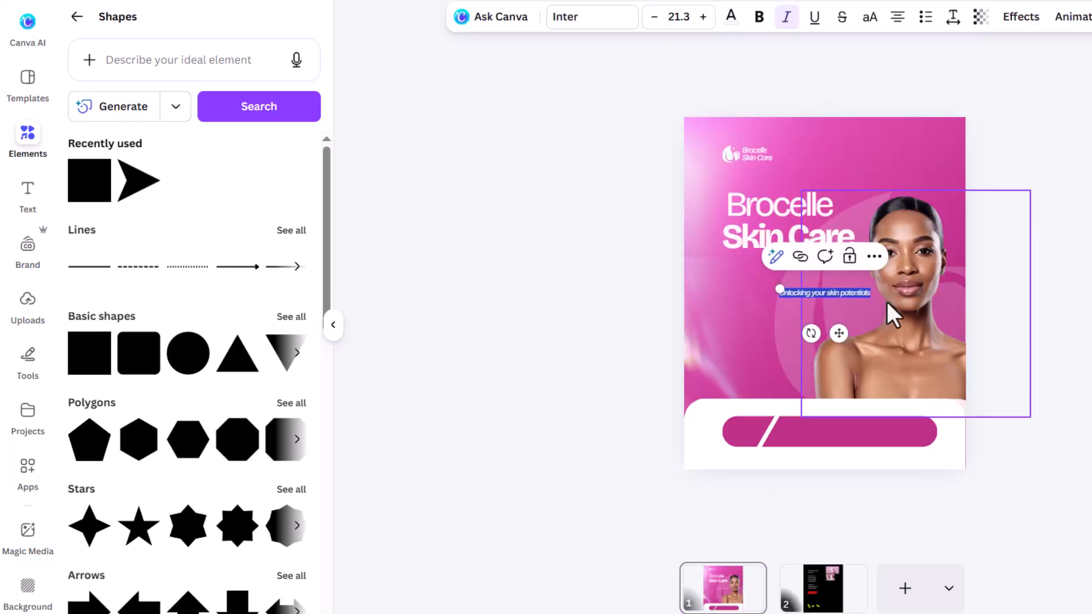
pyautogui.click(1078, 288)
# Place the "Unlocking your skin potentials" tagline under "Skin Care", aligned with its left edge, and enlarge it slightly
pyautogui.click(850, 294)
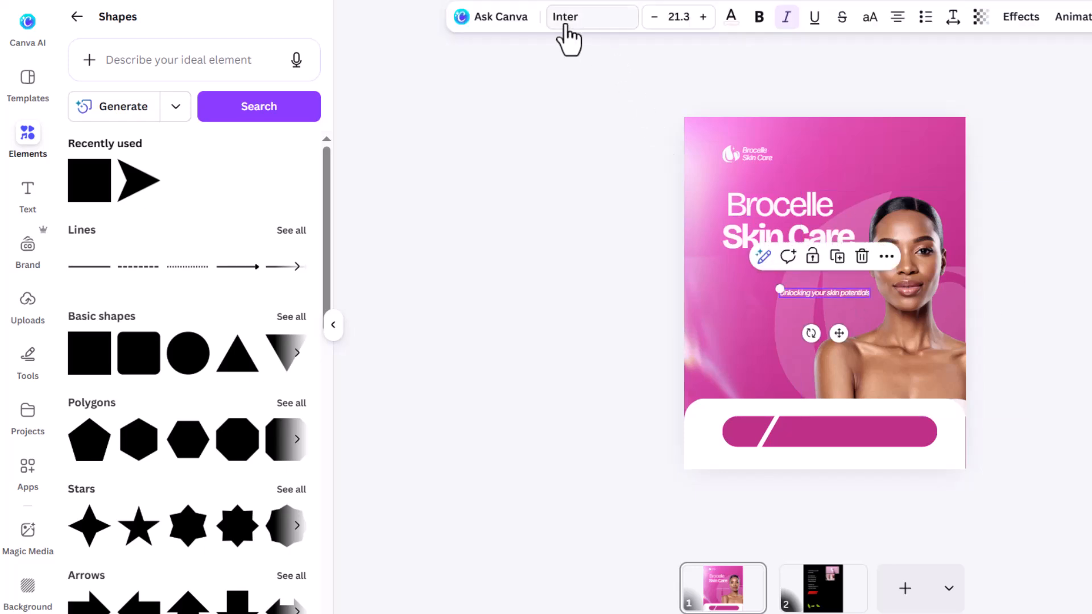
pyautogui.moveTo(841, 333); pyautogui.dragTo(762, 305)
pyautogui.moveTo(643, 310); pyautogui.dragTo(639, 308)
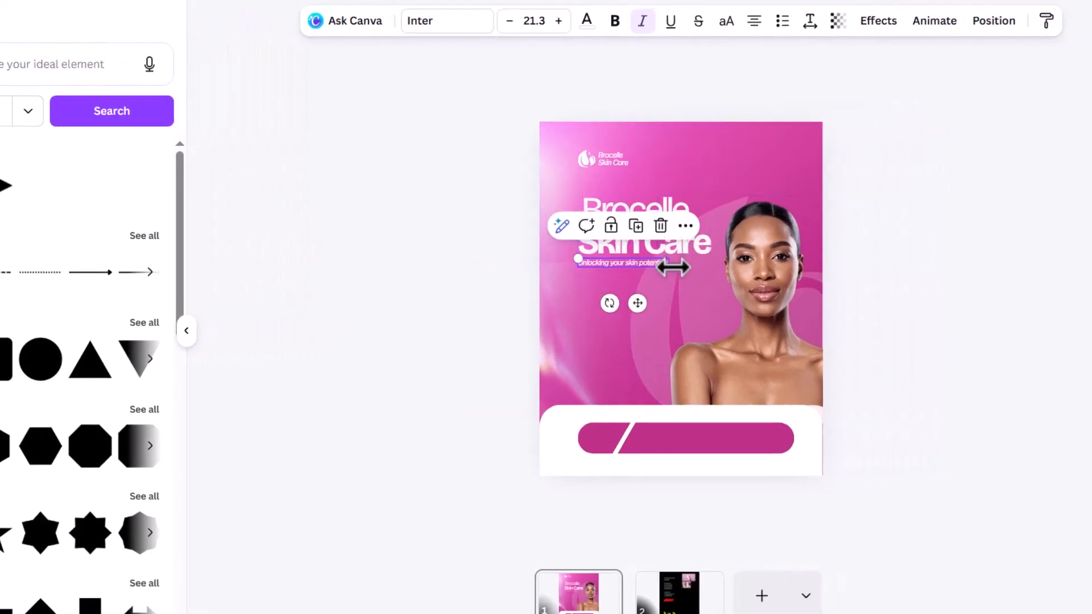
pyautogui.moveTo(676, 270); pyautogui.dragTo(684, 273)
pyautogui.click(912, 301)
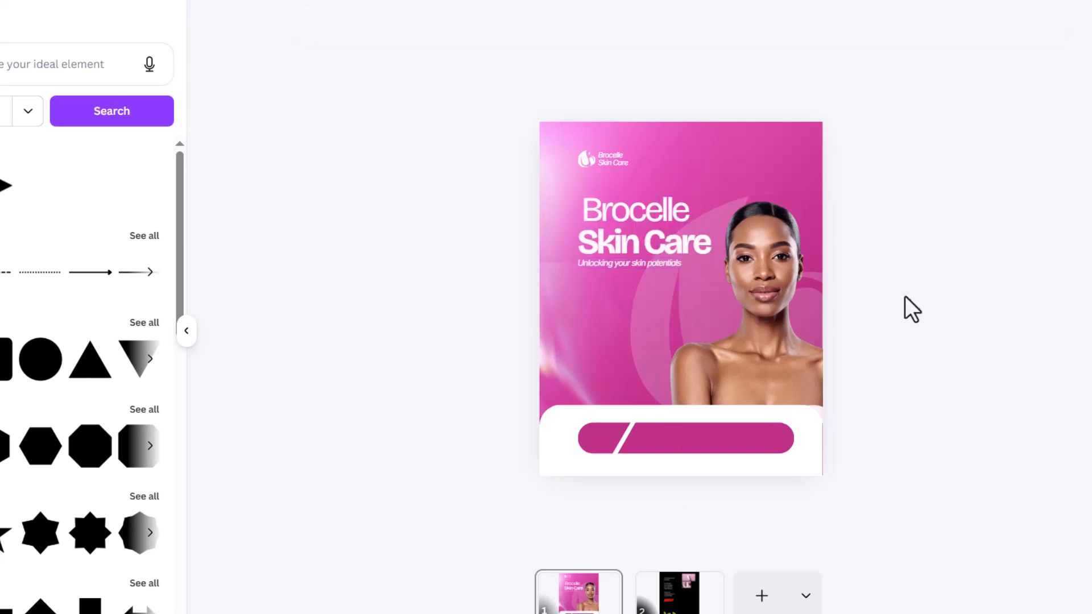
# Bring the red ribbon from page 2 onto the flyer and place it just below the tagline, aligned with the heading's left edge
pyautogui.click(705, 604)
pyautogui.click(615, 333)
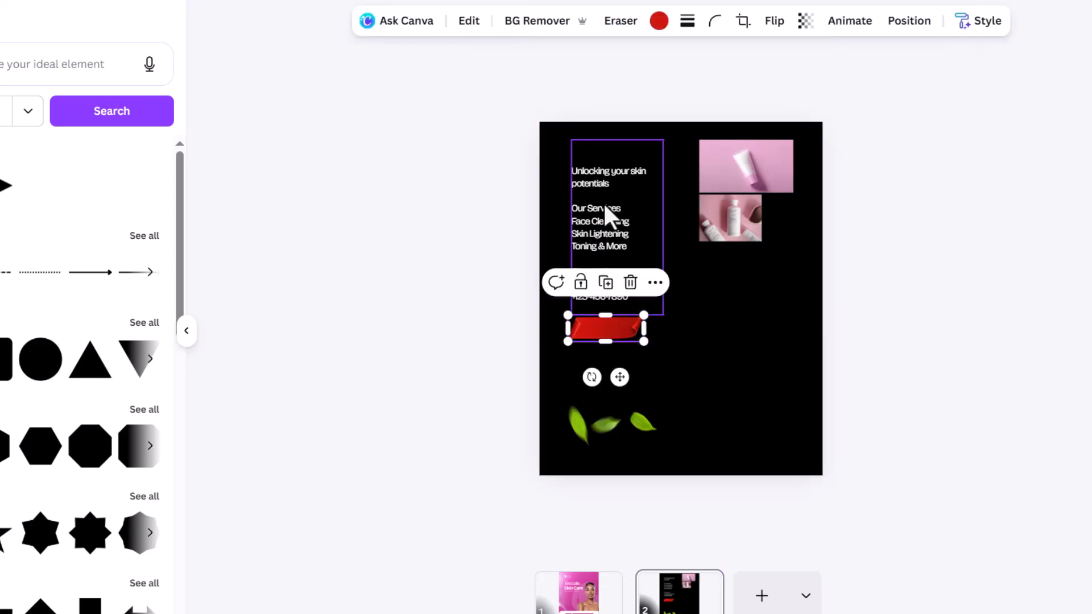
pyautogui.moveTo(622, 335); pyautogui.dragTo(600, 592)
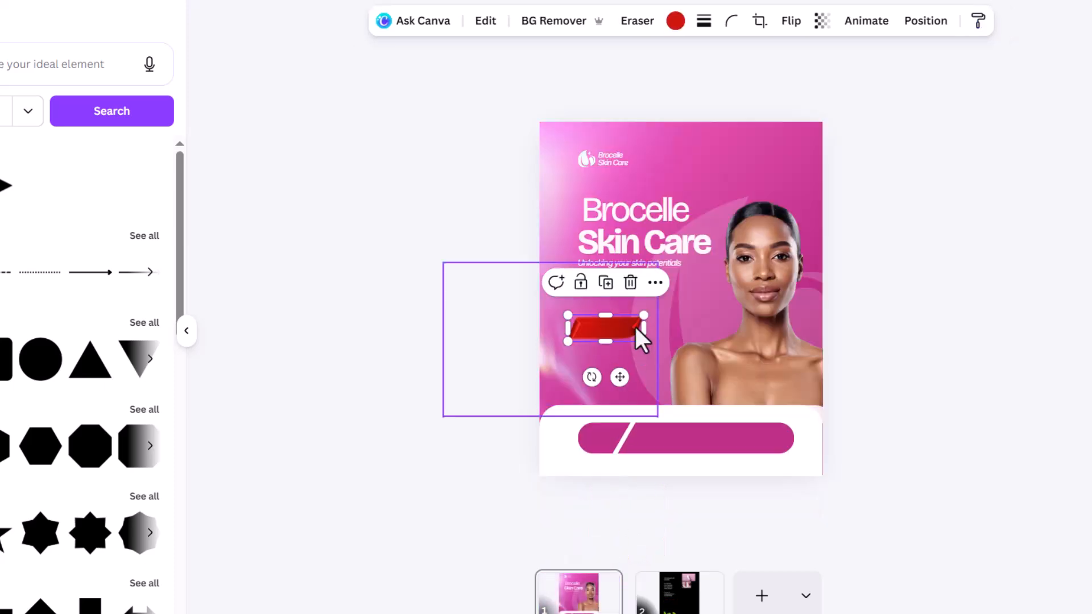
pyautogui.moveTo(618, 322); pyautogui.dragTo(627, 295)
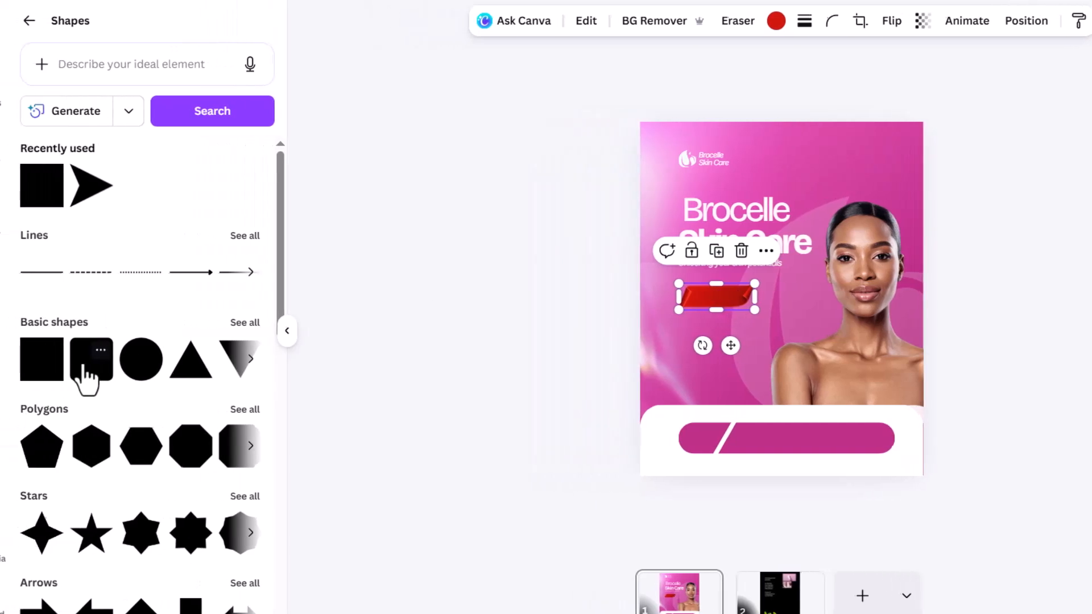
# Add a rounded square, reshape it into a wide bar just below the red ribbon and fill it with the design's near-white colour
pyautogui.click(101, 353)
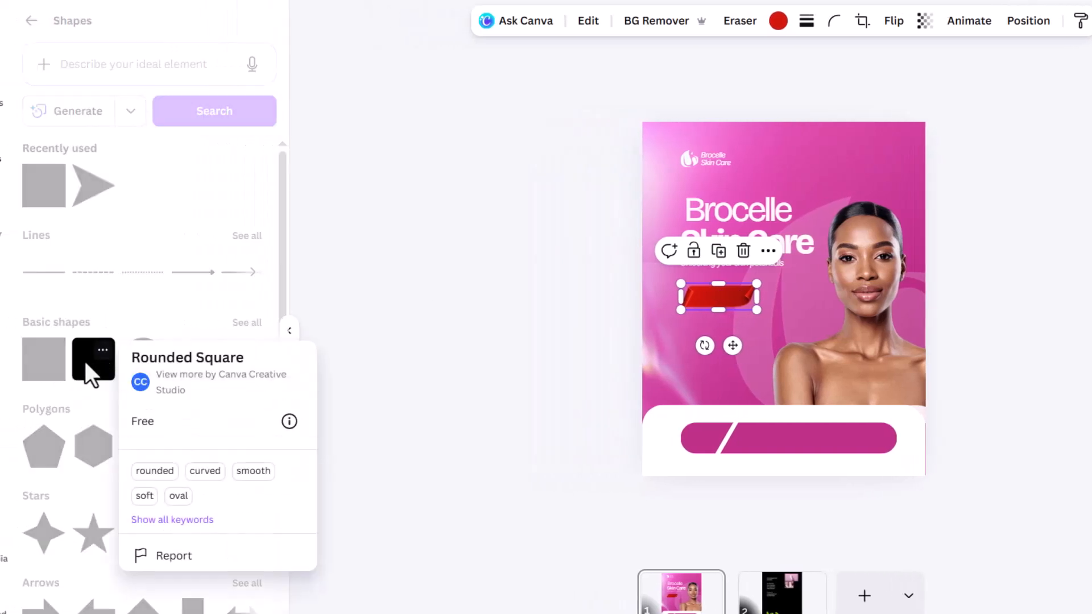
pyautogui.click(102, 367)
pyautogui.click(91, 375)
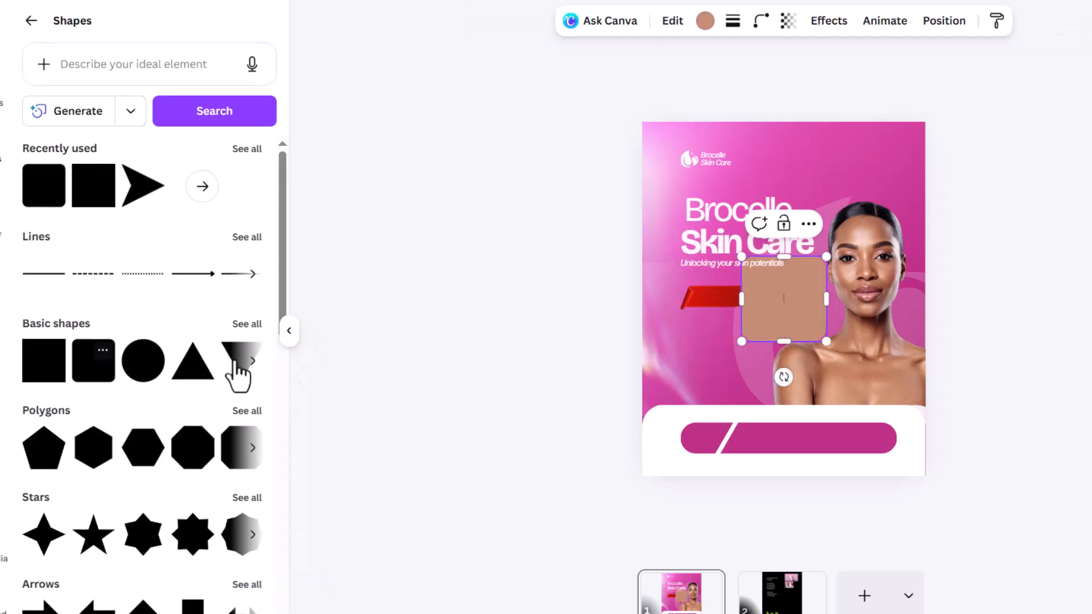
pyautogui.moveTo(783, 257); pyautogui.dragTo(803, 323)
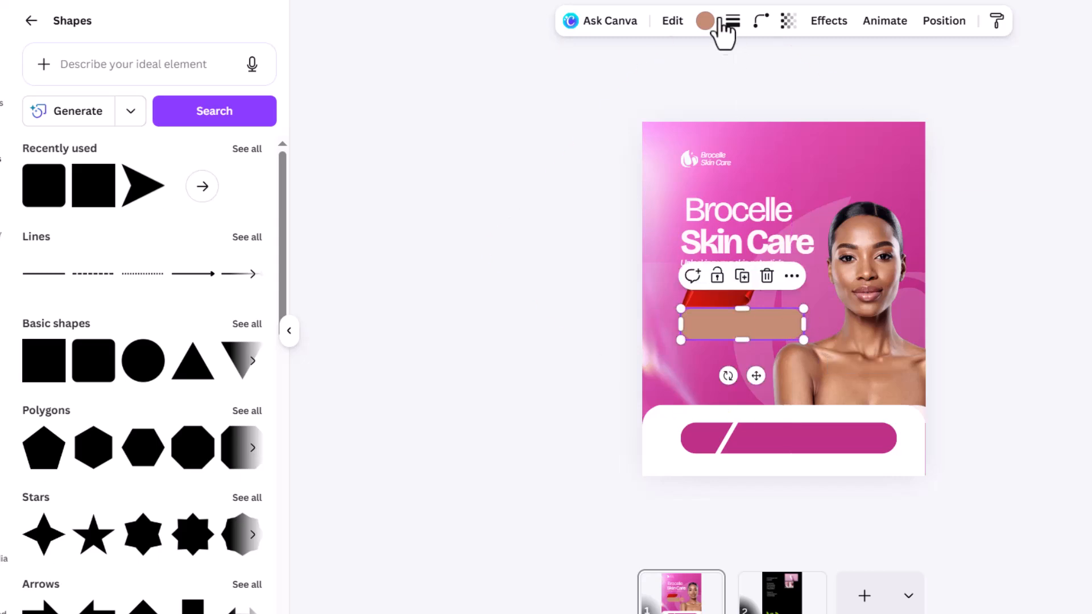
pyautogui.click(705, 23)
pyautogui.click(105, 193)
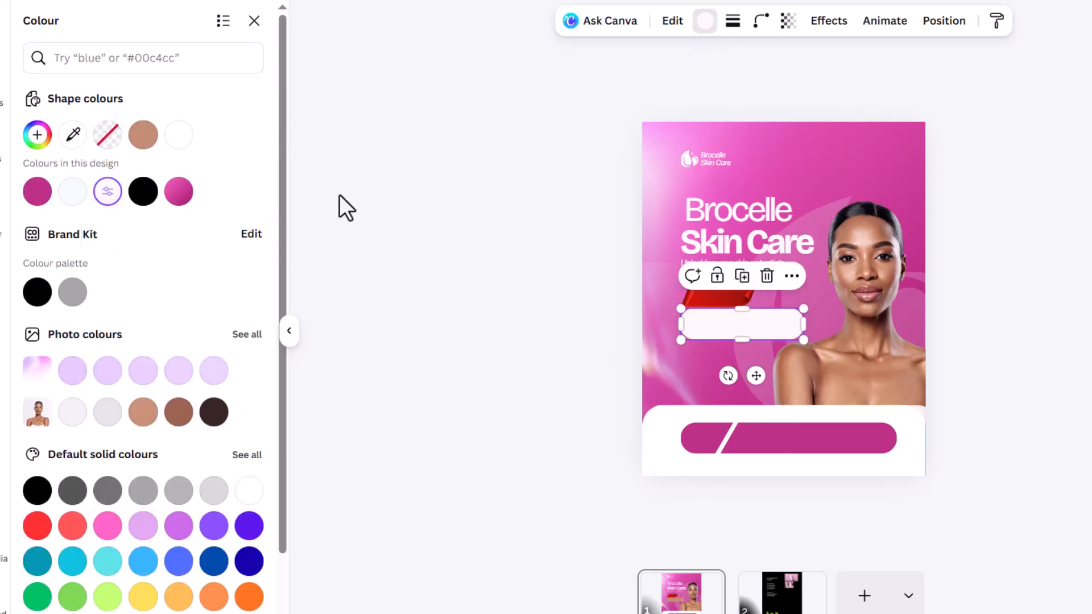
# Shift the red ribbon right, raise the white bar to overlap its lower edge, and set the bar's corner rounding to 31
pyautogui.click(998, 217)
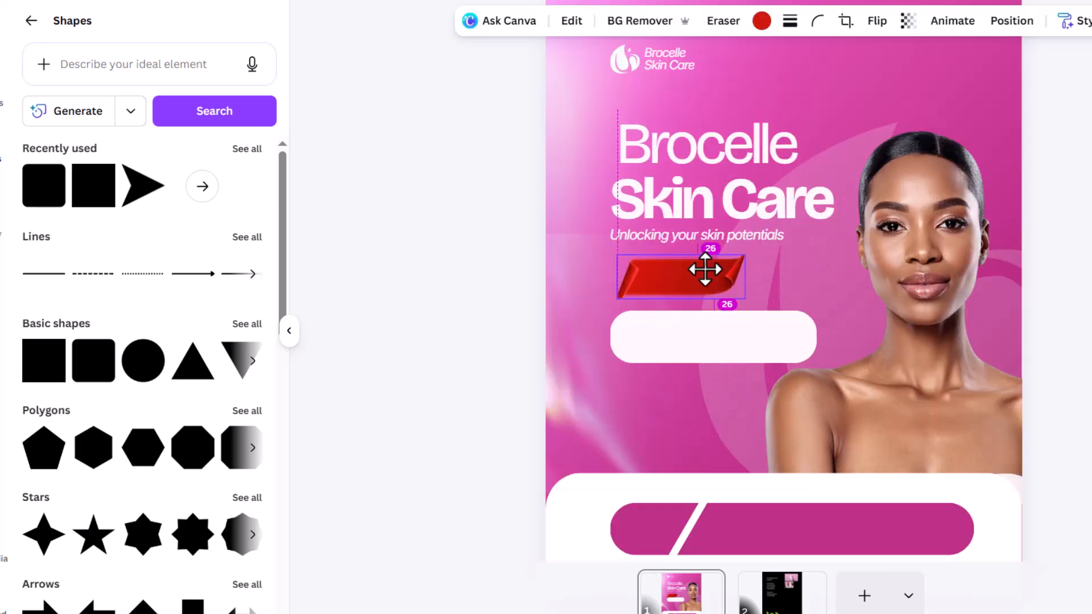
pyautogui.moveTo(704, 271); pyautogui.dragTo(735, 262)
pyautogui.moveTo(739, 351); pyautogui.dragTo(716, 334)
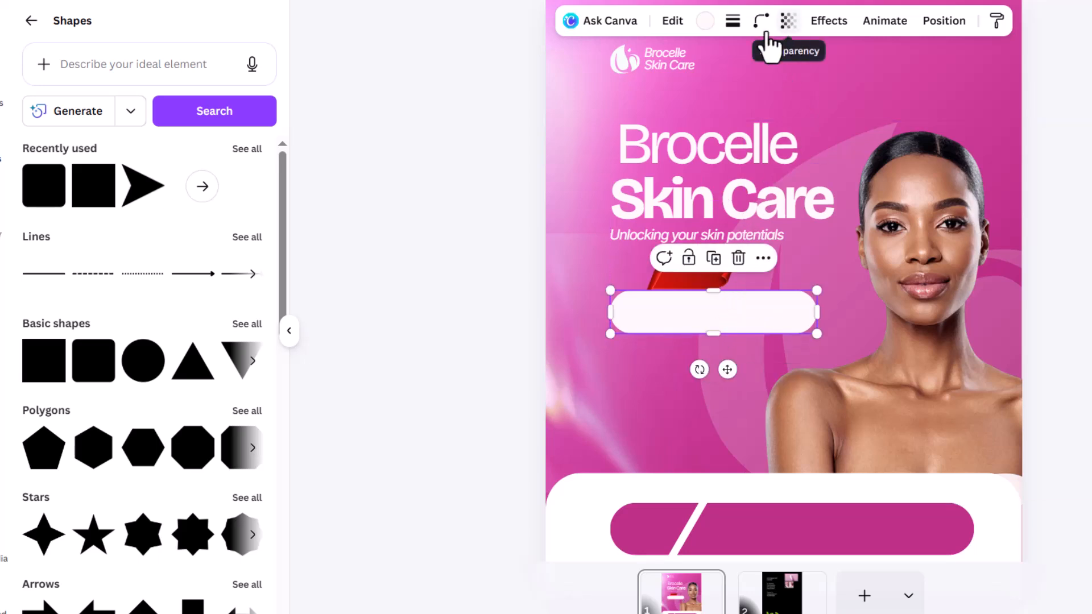
pyautogui.click(761, 23)
pyautogui.moveTo(740, 88); pyautogui.dragTo(717, 93)
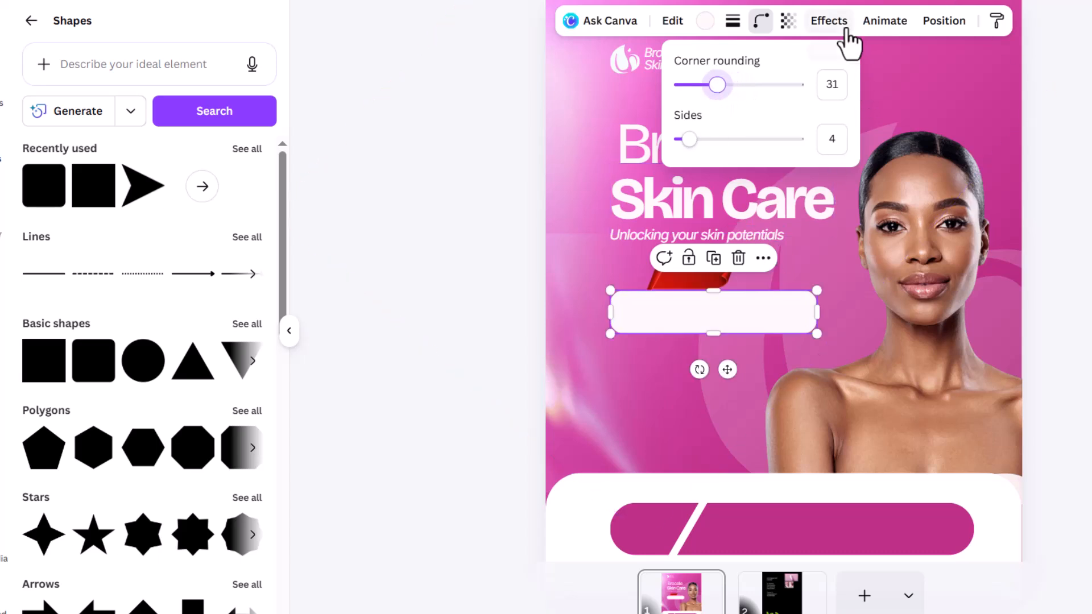
# Give the white bar a Drop shadow with direction -9, offset 35 and transparency 19
pyautogui.click(823, 23)
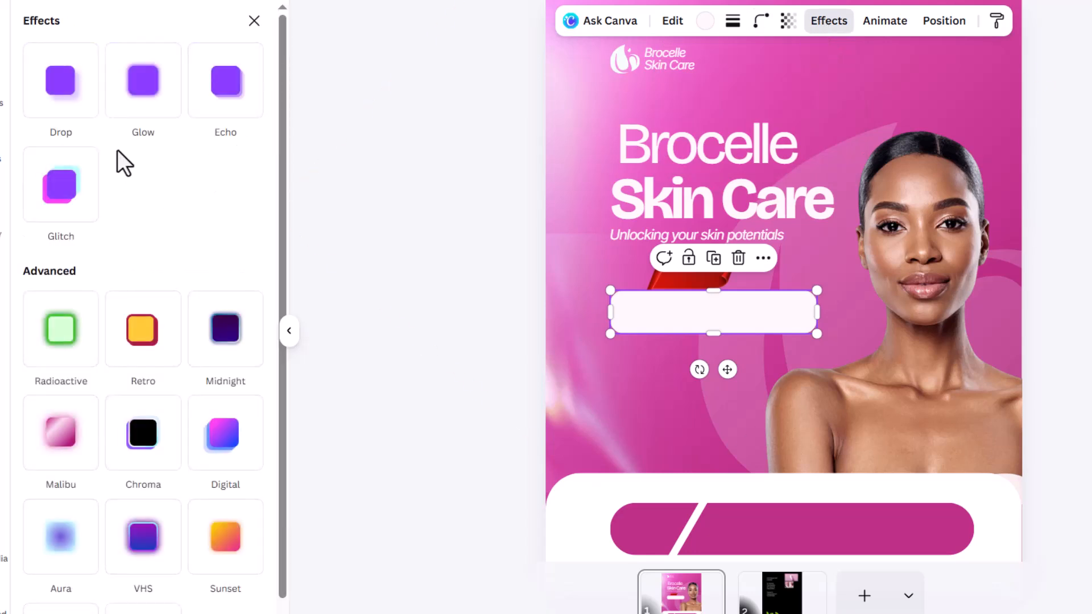
pyautogui.click(73, 103)
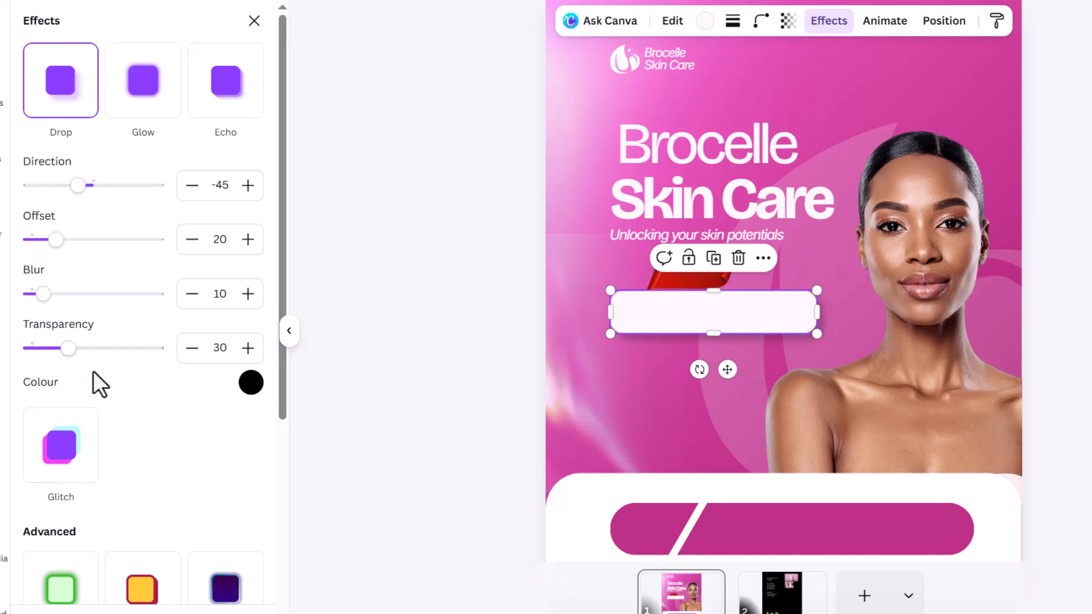
pyautogui.moveTo(54, 246); pyautogui.dragTo(73, 249)
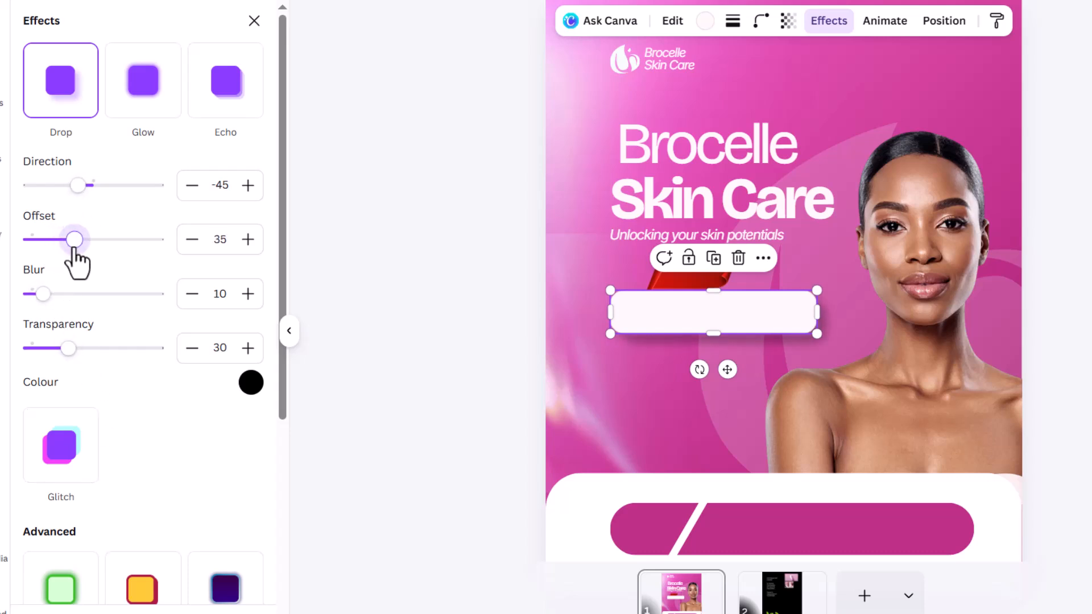
pyautogui.moveTo(74, 189); pyautogui.dragTo(91, 191)
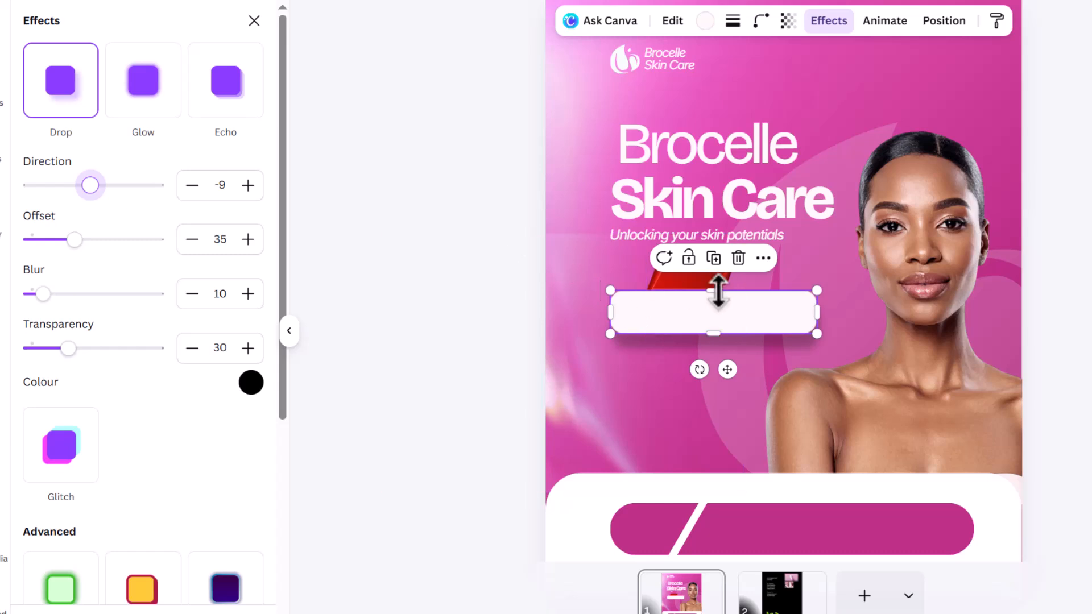
pyautogui.moveTo(68, 352)
pyautogui.mouseDown()
pyautogui.moveTo(58, 371)
pyautogui.moveTo(54, 359)
pyautogui.mouseUp()
# Duplicate the shadowed white bar twice, stacking the copies downward at equal spacing so that they overlap
pyautogui.click(718, 260)
pyautogui.moveTo(756, 307); pyautogui.dragTo(750, 336)
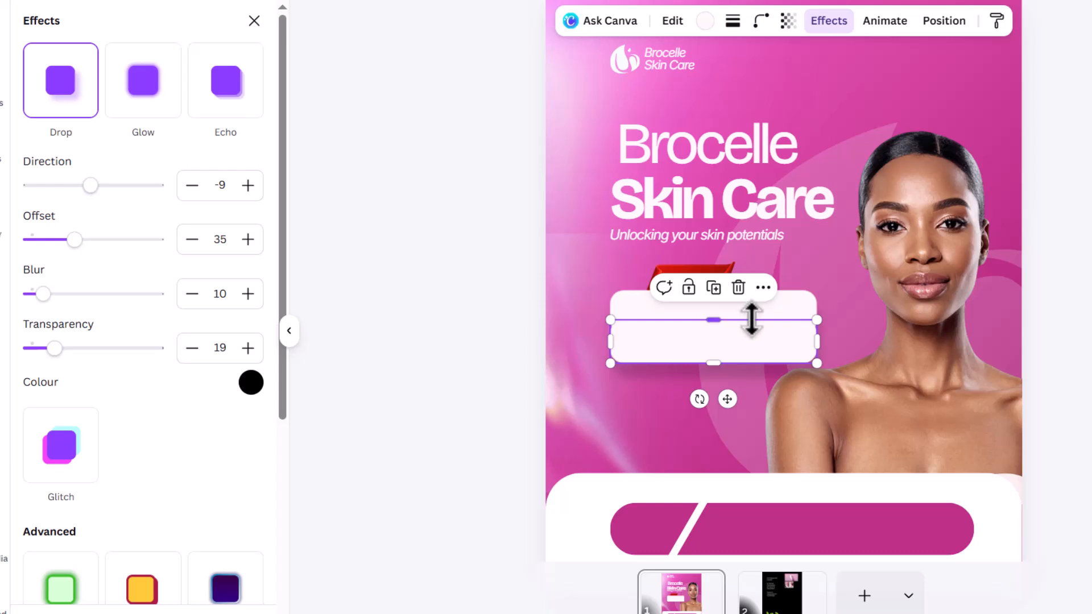
pyautogui.click(712, 288)
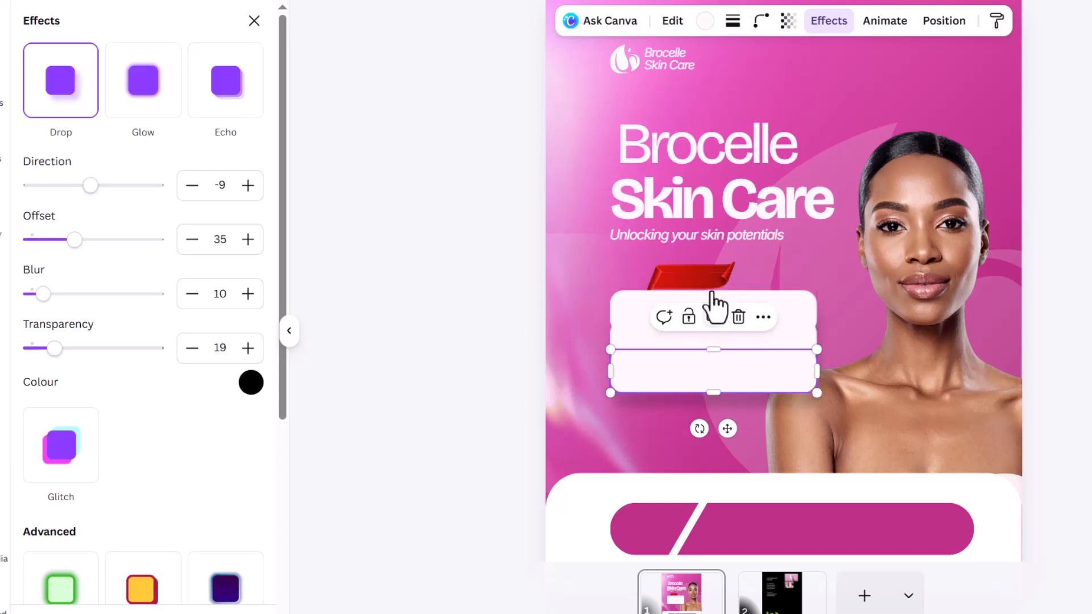
# Reorder the three white bars' layers so each lower bar lies behind the one above it
pyautogui.click(791, 339)
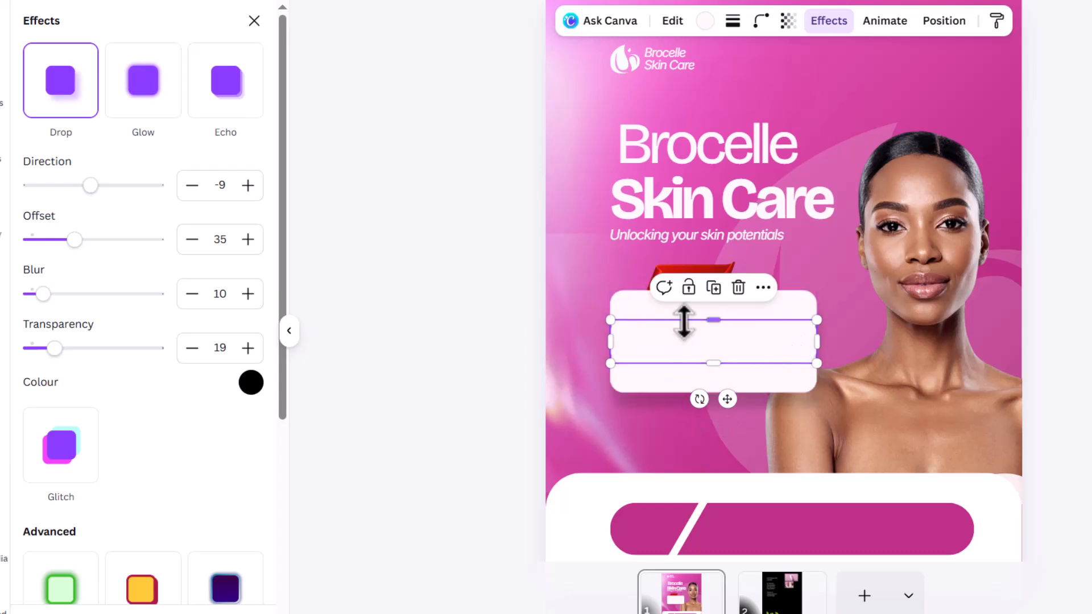
pyautogui.click(955, 25)
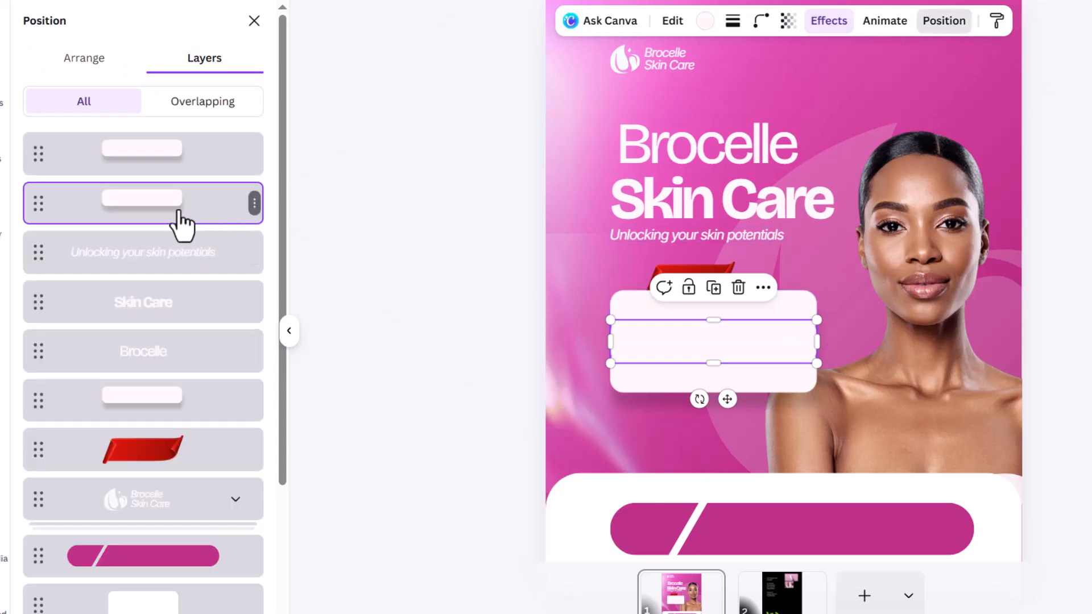
pyautogui.moveTo(185, 211); pyautogui.dragTo(152, 431)
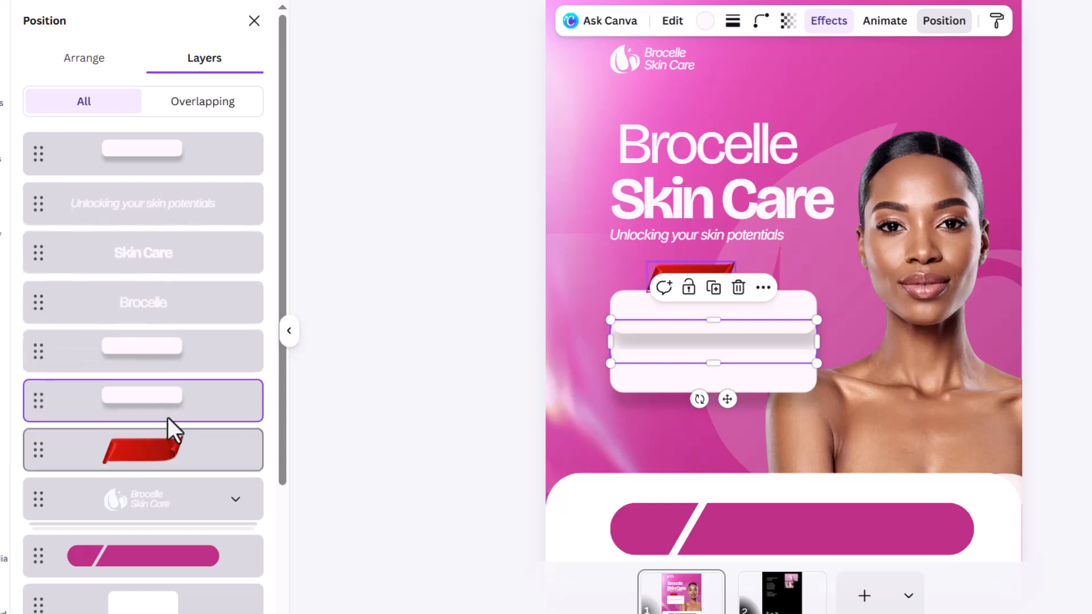
pyautogui.click(199, 155)
pyautogui.moveTo(199, 153); pyautogui.dragTo(202, 412)
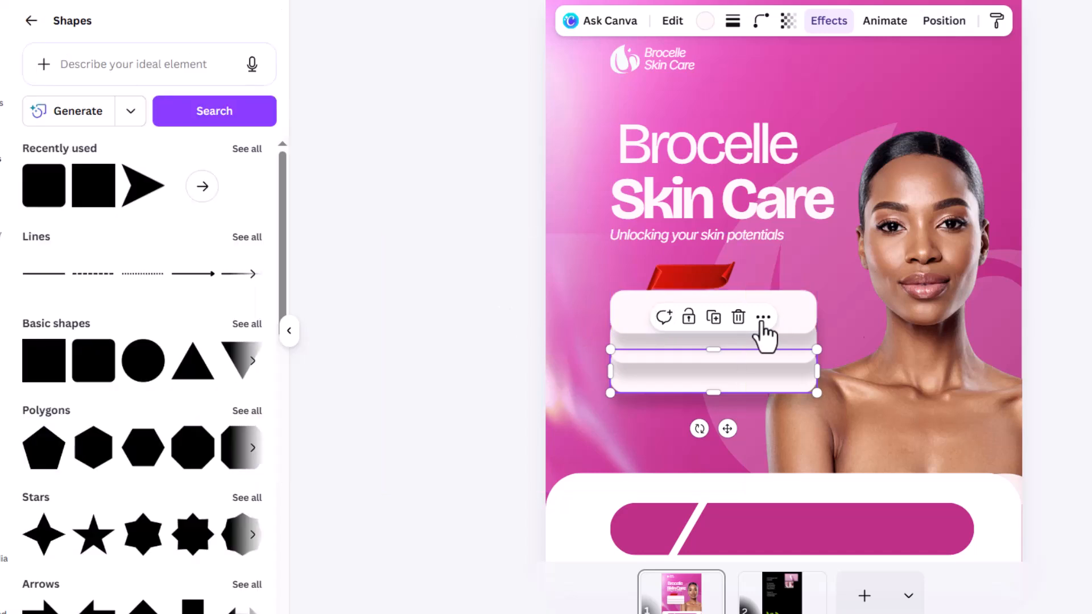
pyautogui.click(1087, 276)
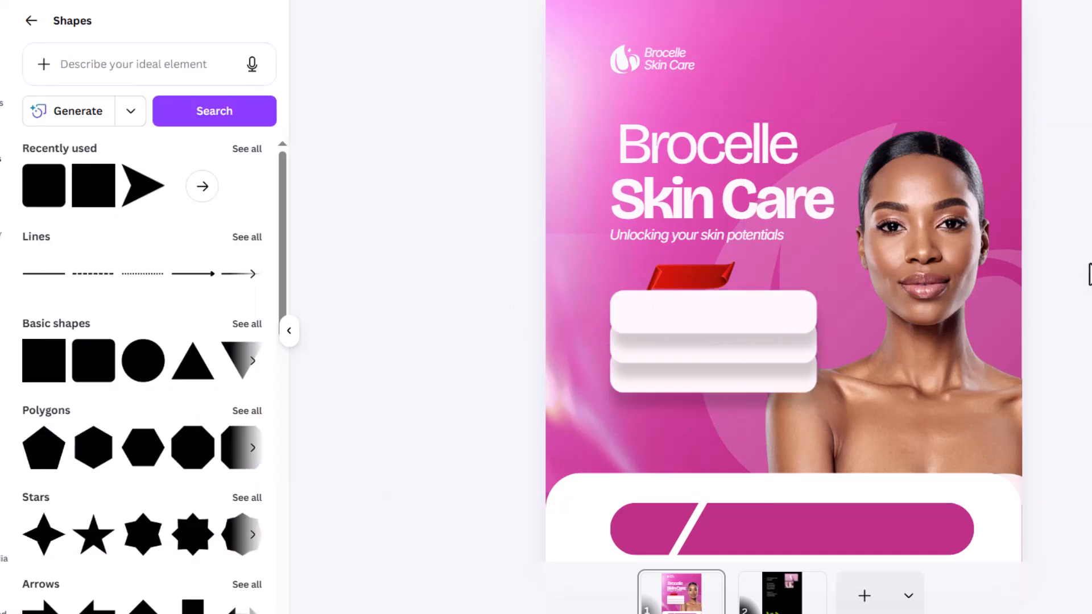
# Move the three white bars up slightly together and send them behind the red ribbon and the model
pyautogui.click(654, 321)
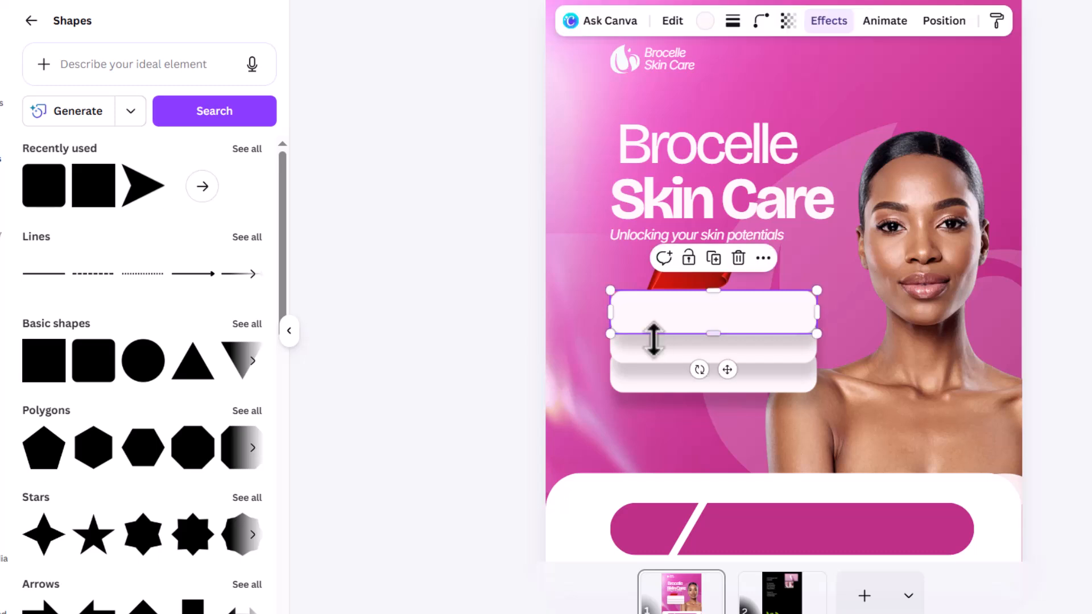
pyautogui.keyDown('shift'); pyautogui.click(654, 346); pyautogui.keyUp('shift')
pyautogui.keyDown('shift'); pyautogui.click(658, 373); pyautogui.keyUp('shift')
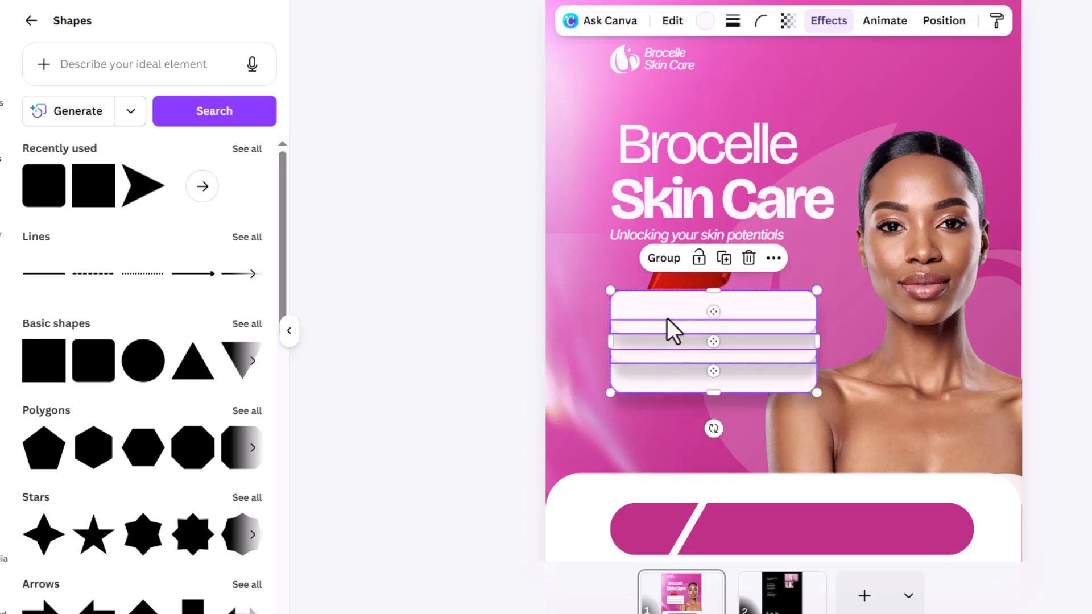
pyautogui.moveTo(674, 308); pyautogui.dragTo(674, 298)
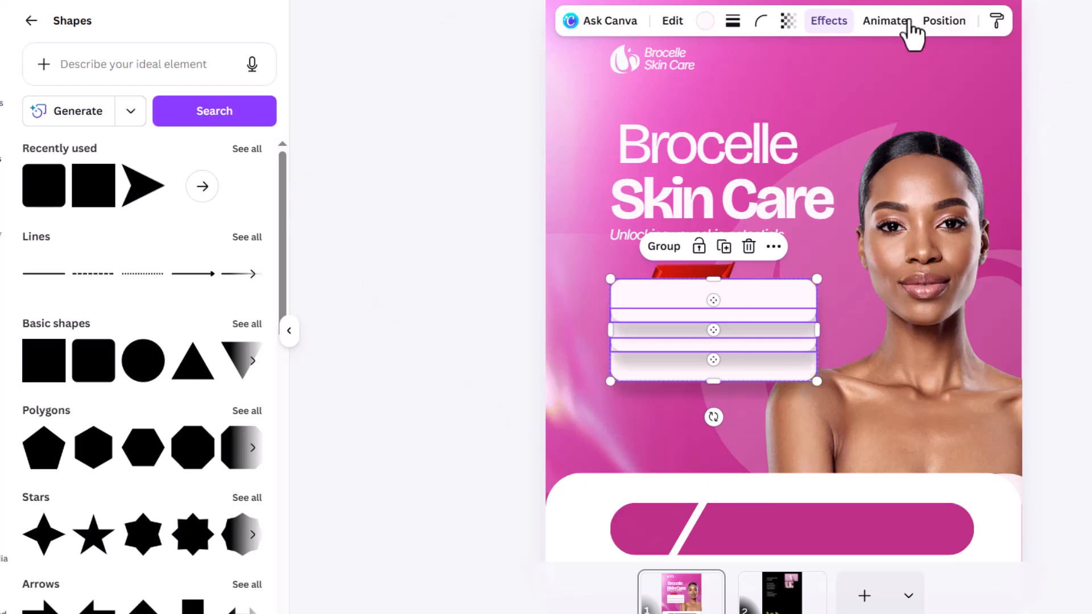
pyautogui.click(941, 23)
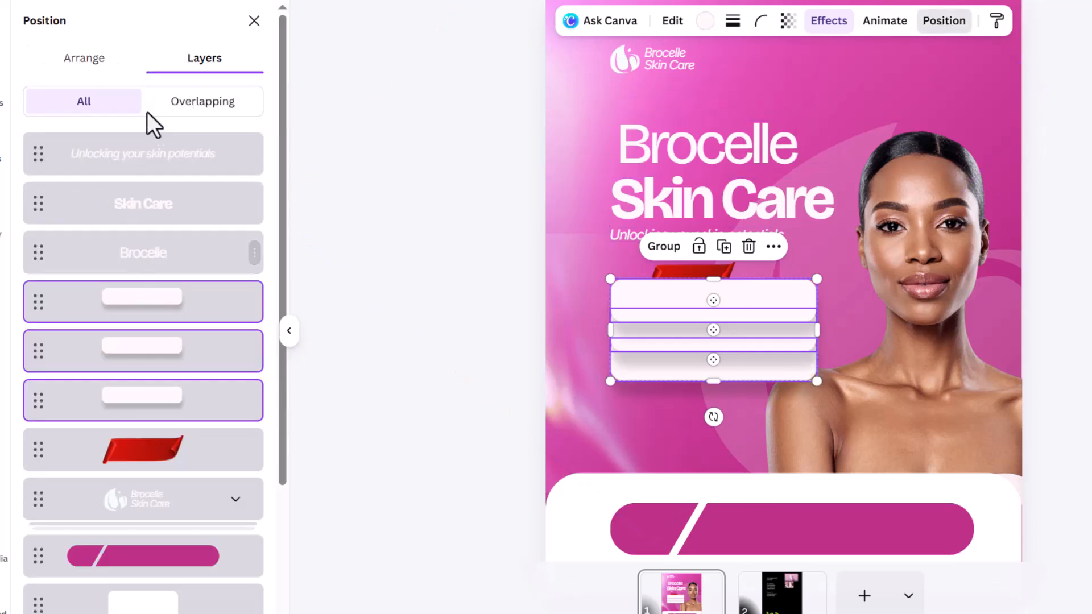
pyautogui.scroll(-1, 171, 341)
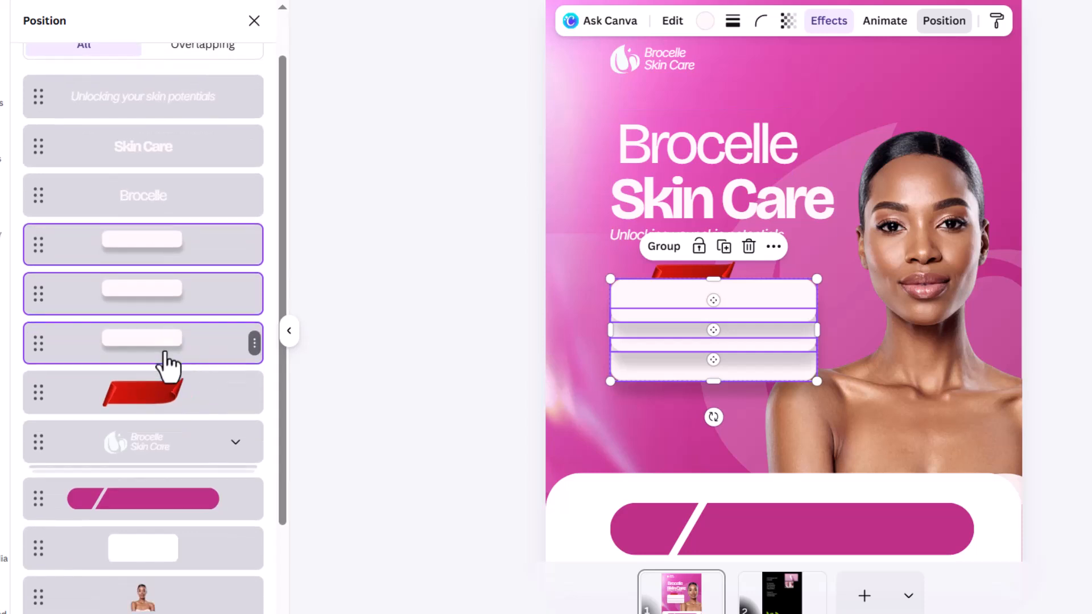
pyautogui.moveTo(165, 356); pyautogui.dragTo(161, 410)
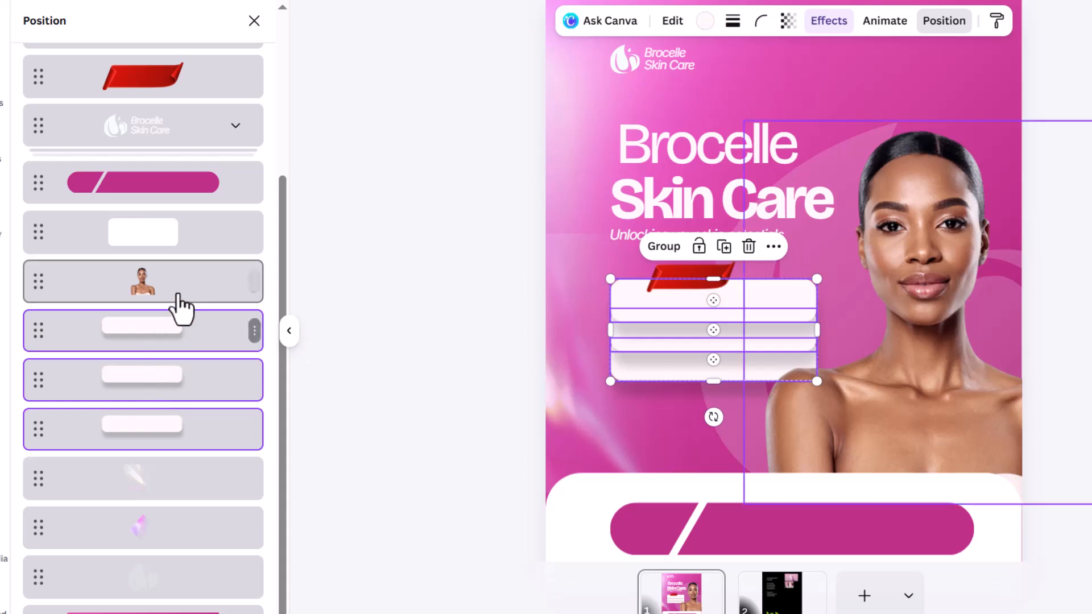
pyautogui.press('Escape')
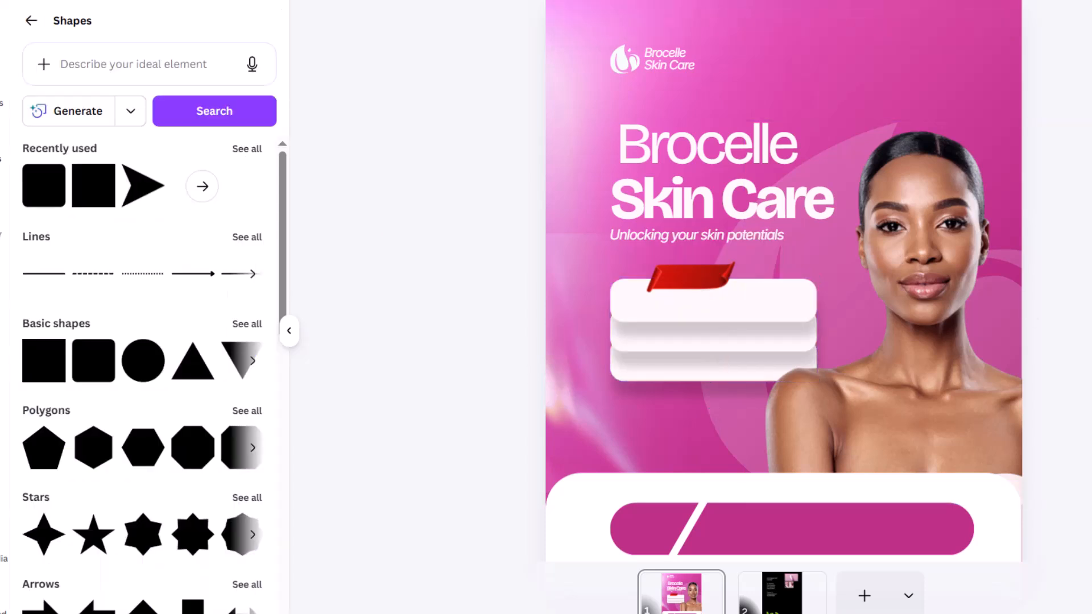
# Duplicate the "Unlocking your skin potentials" tagline onto the top white bar, colour it black and reduce it to size 19.5
pyautogui.click(721, 238)
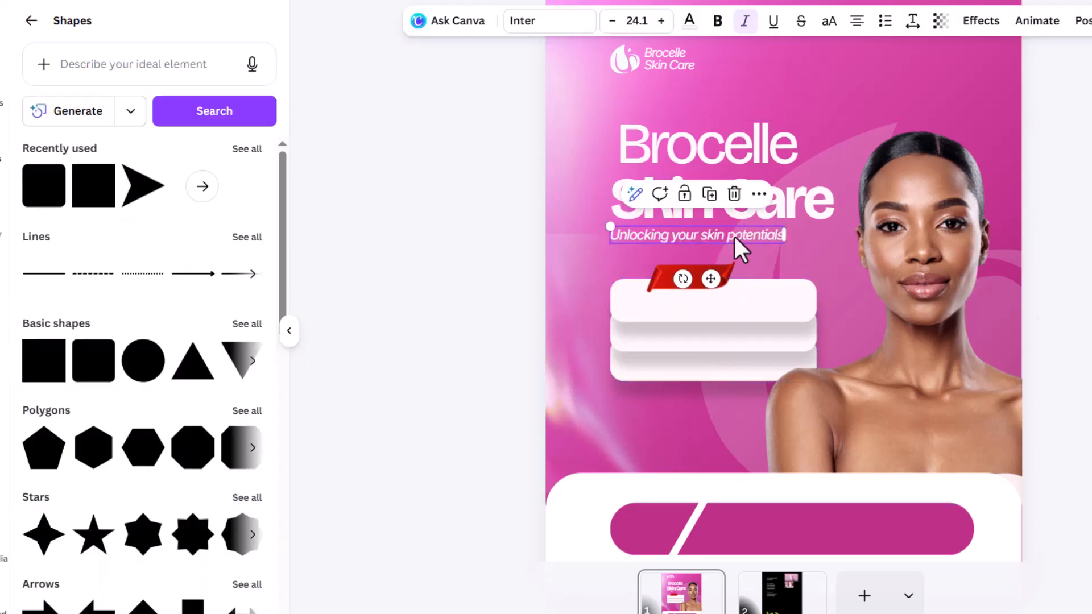
pyautogui.click(709, 195)
pyautogui.moveTo(735, 243); pyautogui.dragTo(748, 303)
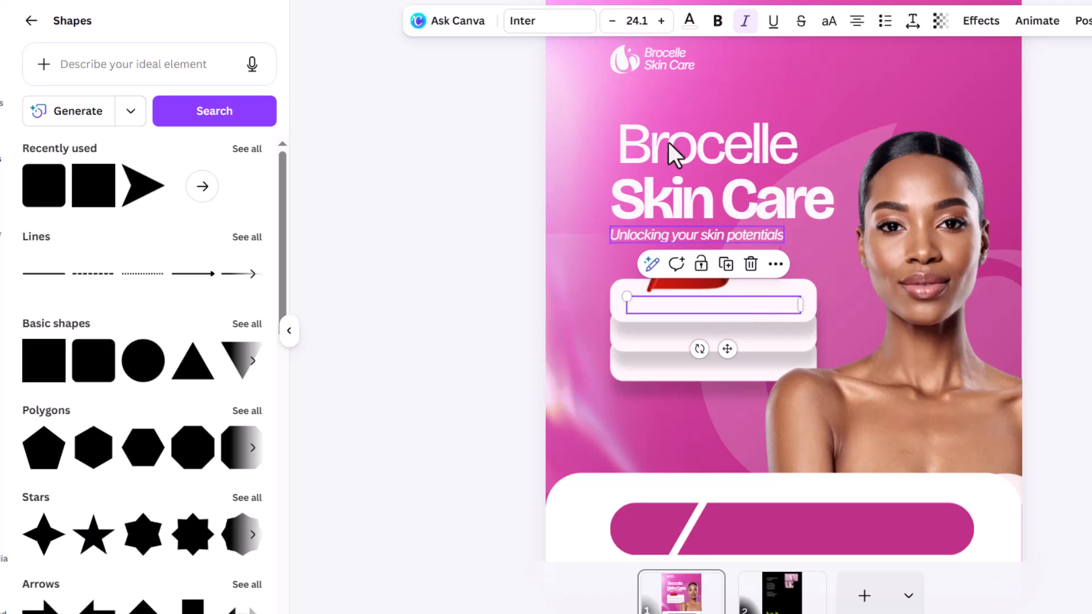
pyautogui.click(690, 20)
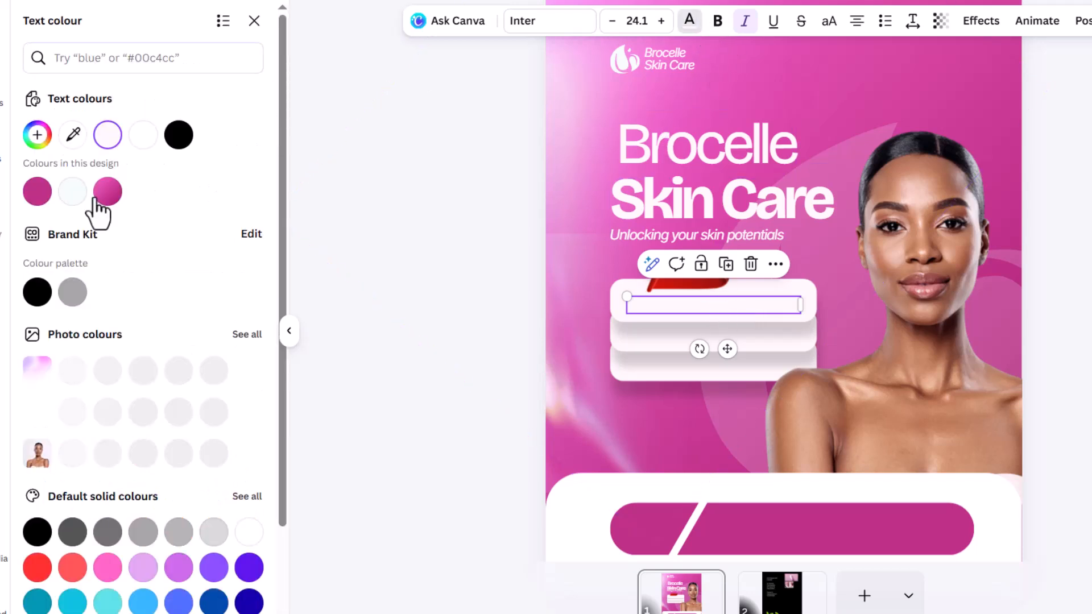
pyautogui.click(178, 137)
pyautogui.moveTo(802, 313); pyautogui.dragTo(749, 307)
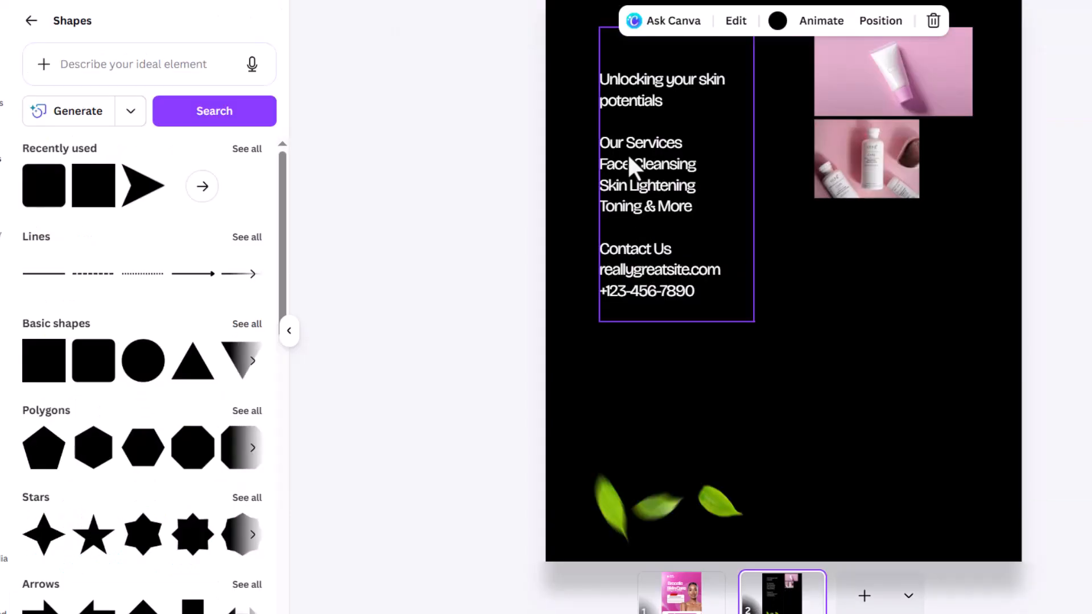
# Copy "Our Services" from the text block on page 2 and return to the flyer page
pyautogui.click(625, 162)
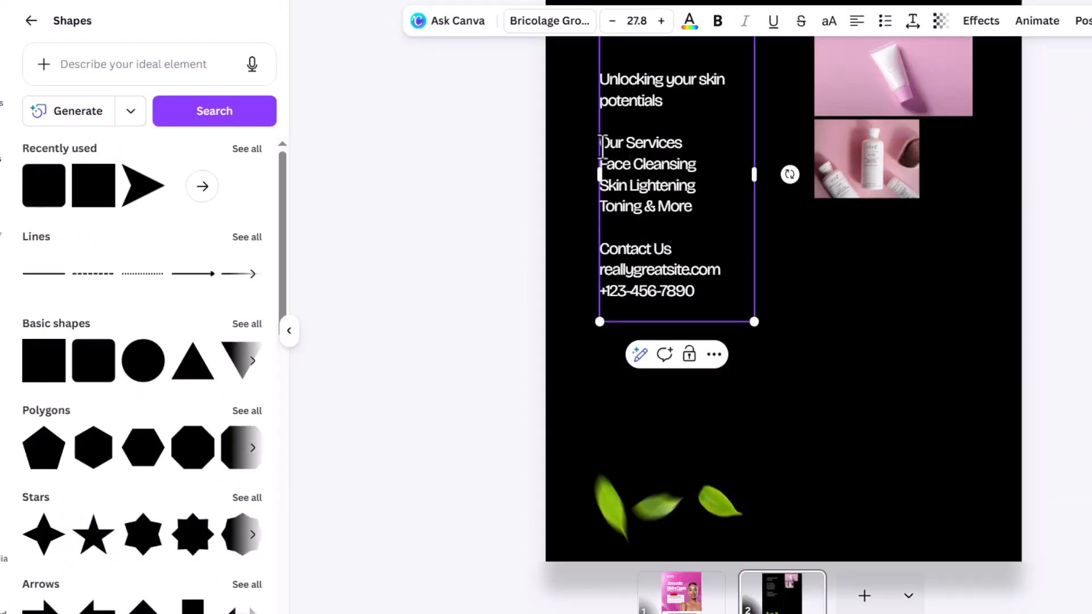
pyautogui.moveTo(601, 147); pyautogui.dragTo(682, 147)
pyautogui.hotkey('ctrl', 'c')
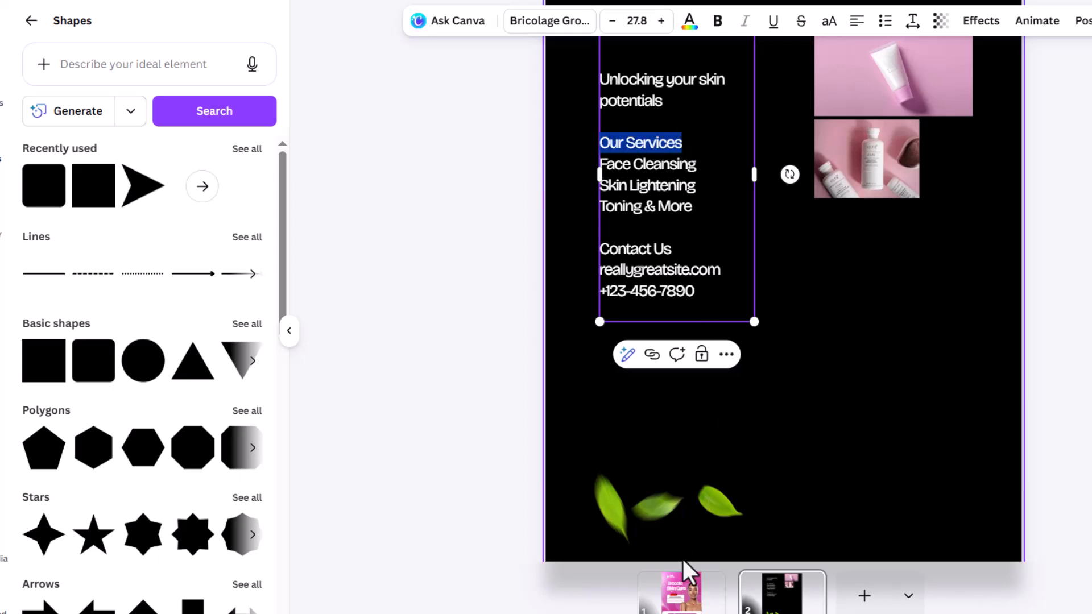
pyautogui.click(681, 591)
# Duplicate the black text from the top white bar, place the copy over the red ribbon and colour it white
pyautogui.click(702, 311)
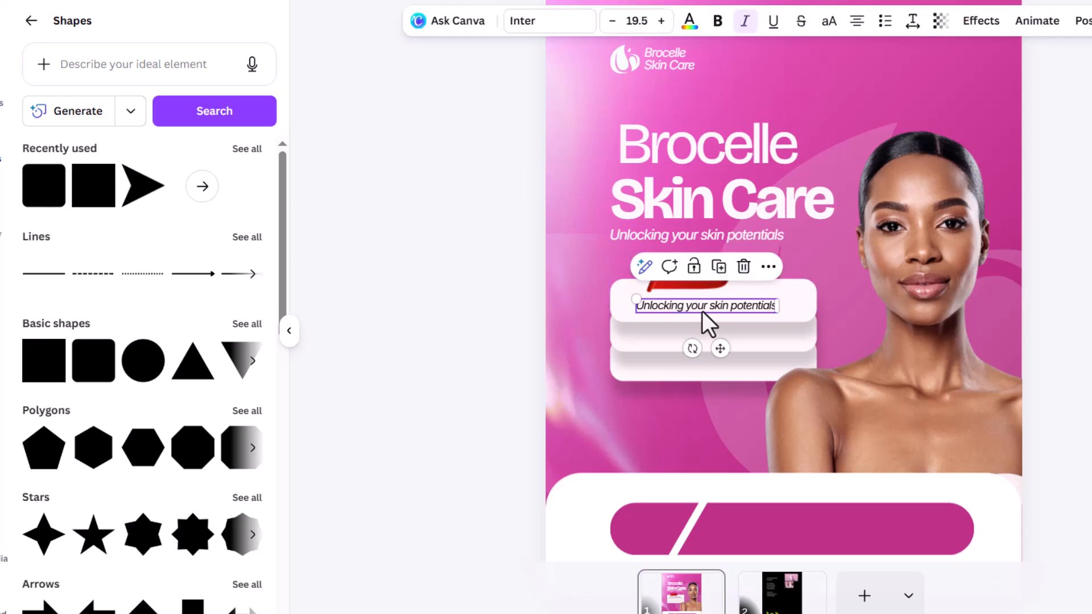
pyautogui.click(726, 274)
pyautogui.moveTo(721, 303); pyautogui.dragTo(741, 277)
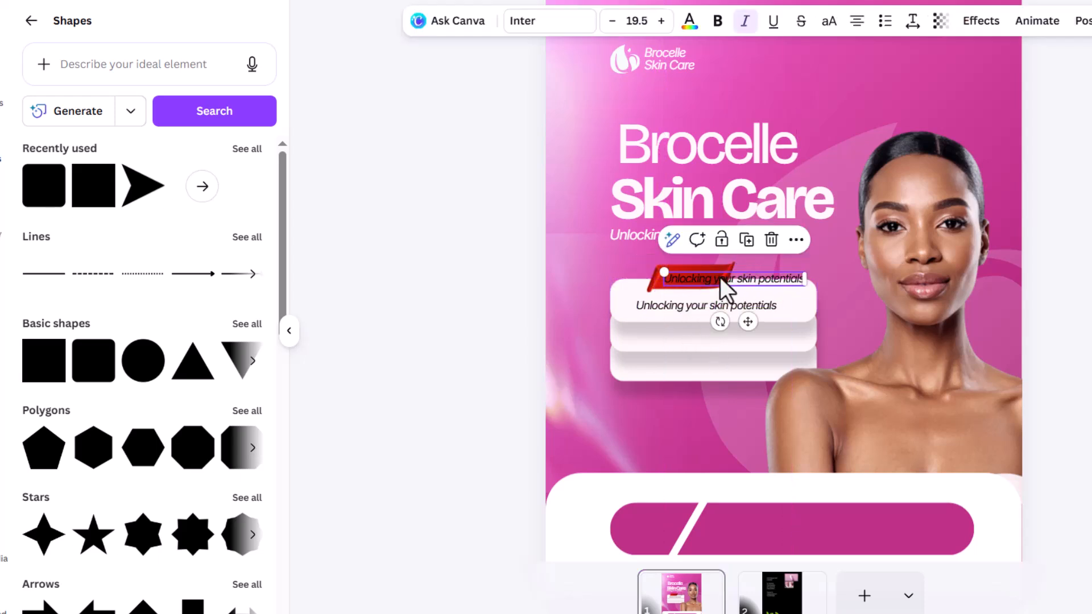
pyautogui.click(689, 23)
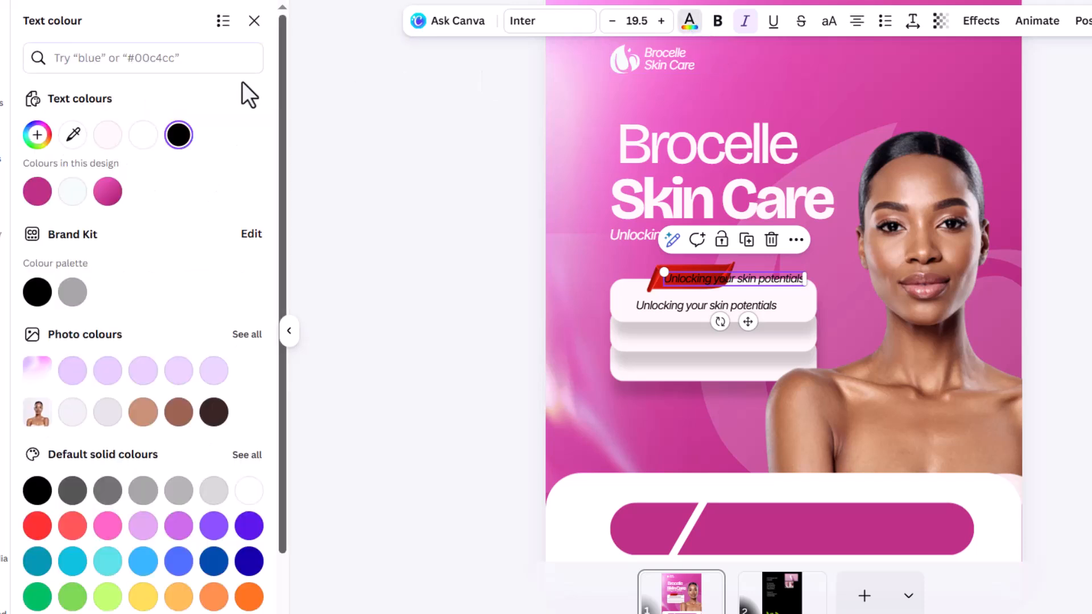
pyautogui.click(143, 135)
# Replace the white copy's wording with "Our Services", left-align it and centre it on the red ribbon
pyautogui.doubleClick(726, 278)
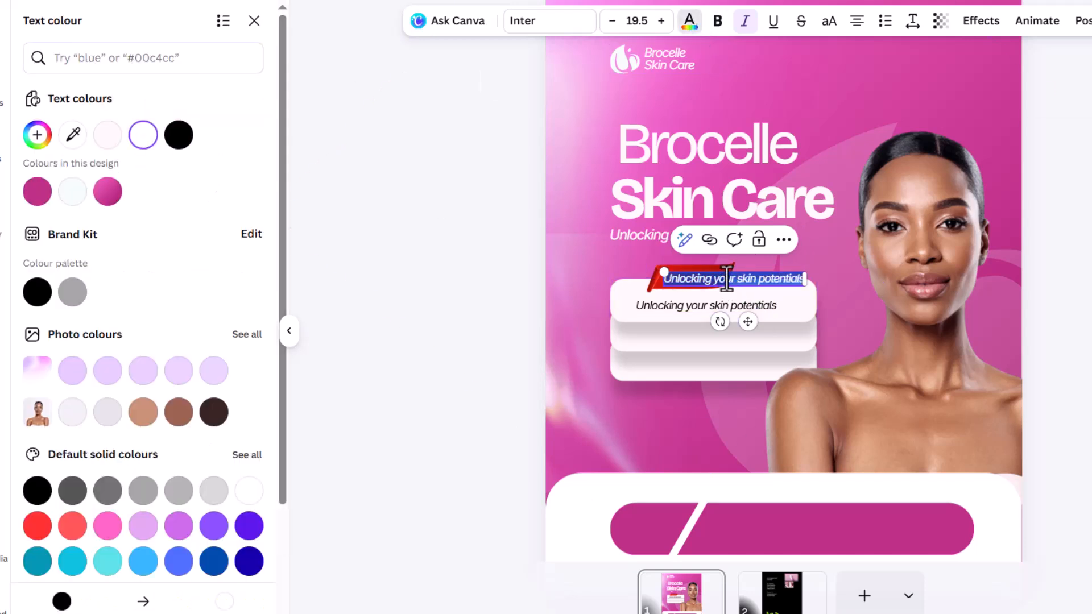
pyautogui.hotkey('ctrl', 'v')
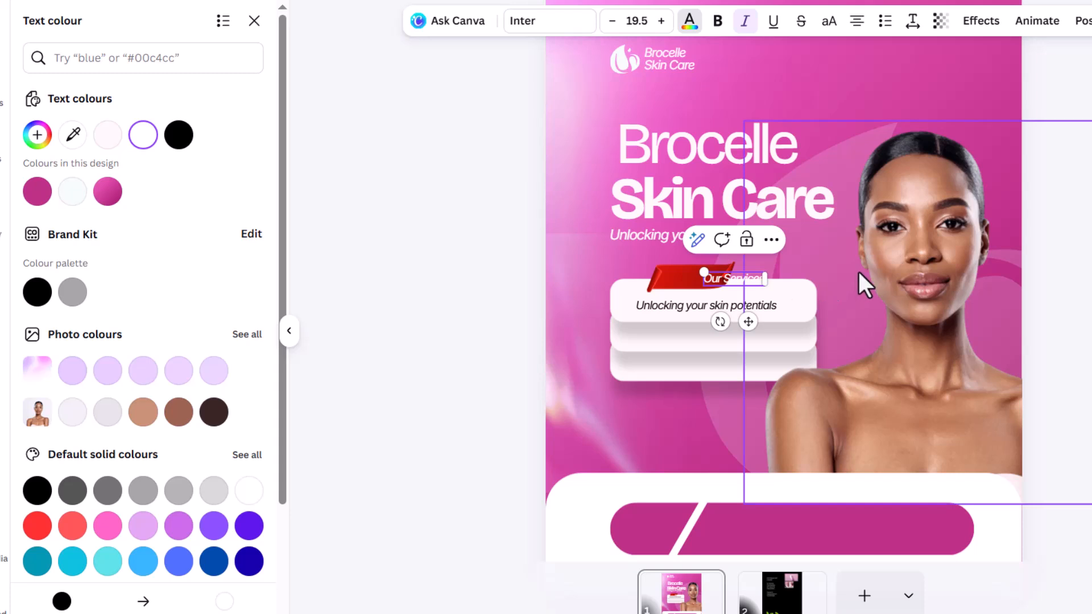
pyautogui.click(857, 23)
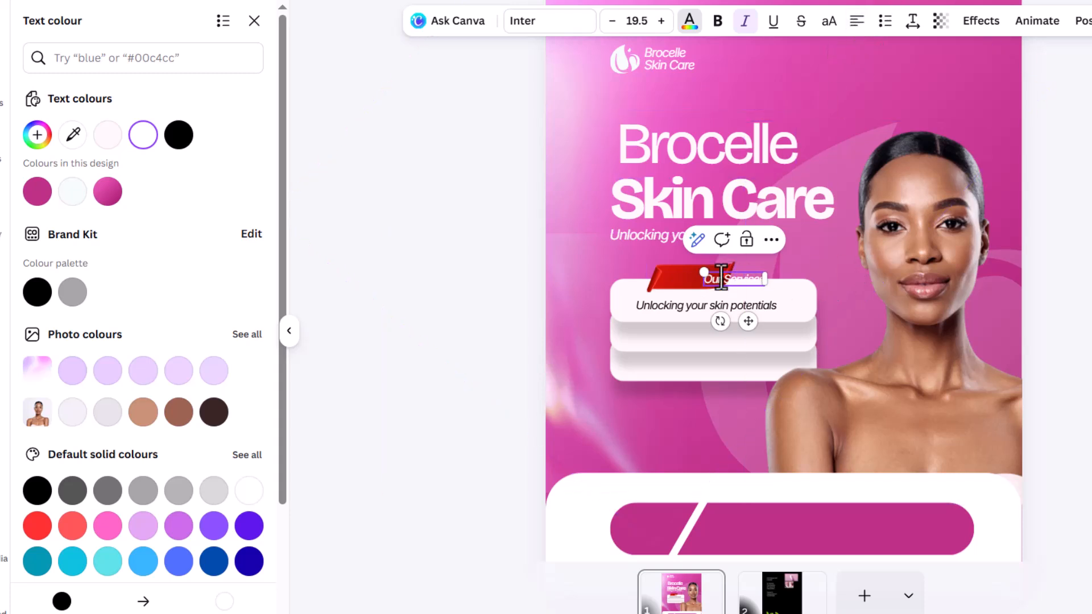
pyautogui.moveTo(748, 321); pyautogui.dragTo(702, 321)
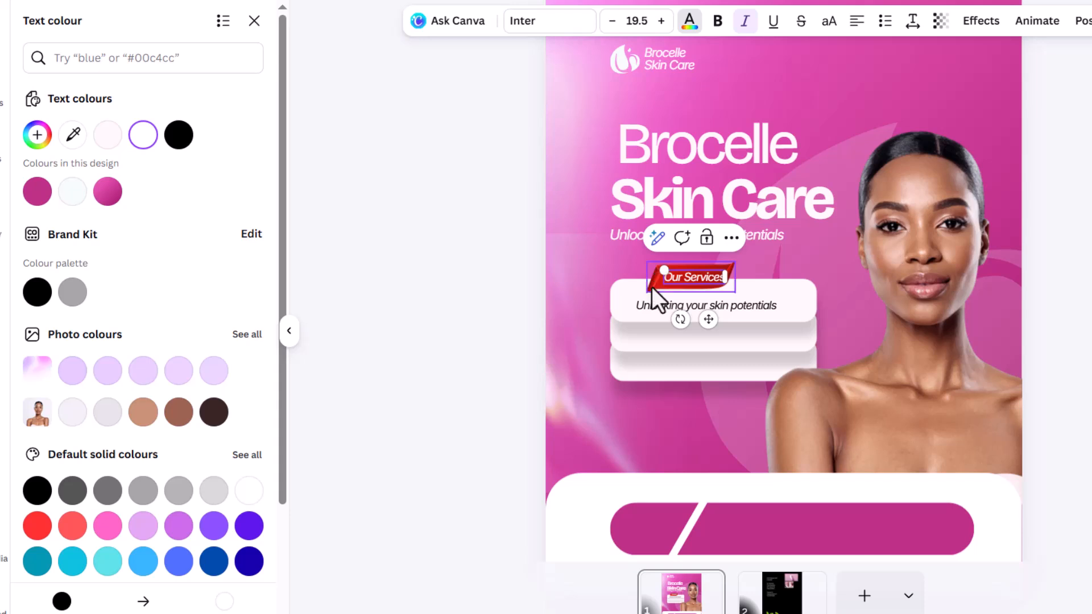
# Enlarge the red ribbon slightly and position it around the "Our Services" label
pyautogui.click(652, 287)
pyautogui.moveTo(737, 287); pyautogui.dragTo(705, 286)
pyautogui.click(762, 288)
pyautogui.click(710, 280)
# Copy the lines "Face Cleansing", "Skin Lightening" and "Toning & More" from the text block on page 2 and return to the flyer page
pyautogui.click(736, 309)
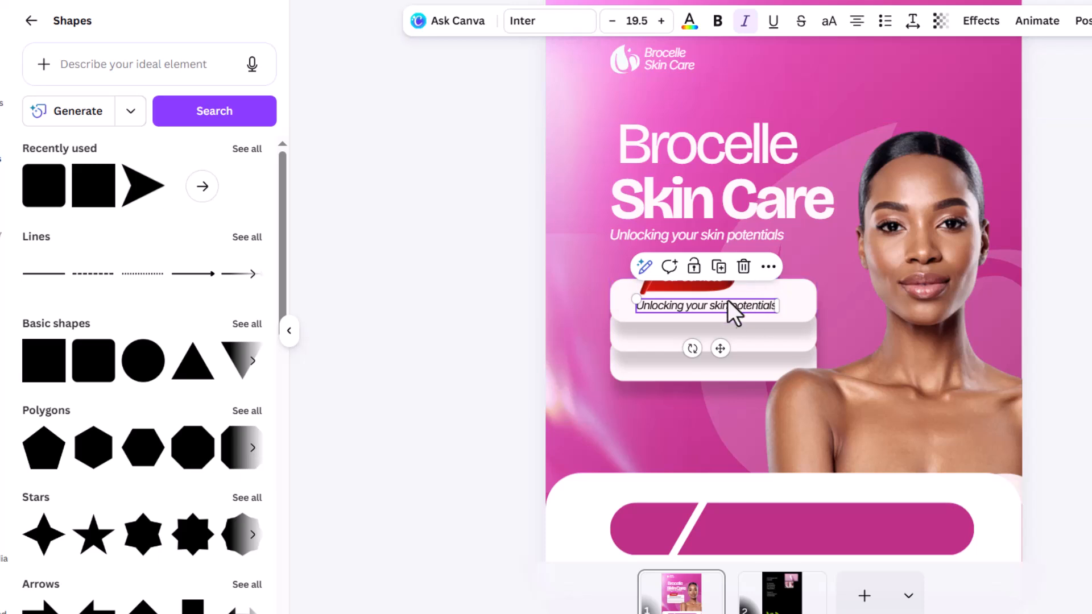
pyautogui.click(776, 592)
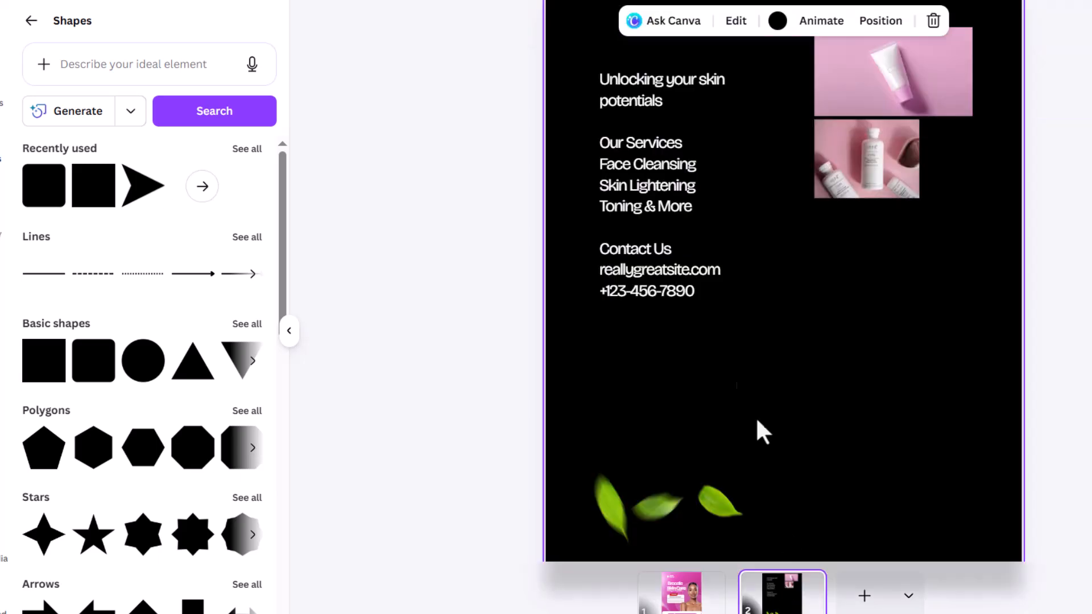
pyautogui.click(636, 172)
pyautogui.click(636, 172)
pyautogui.moveTo(600, 170); pyautogui.dragTo(712, 168)
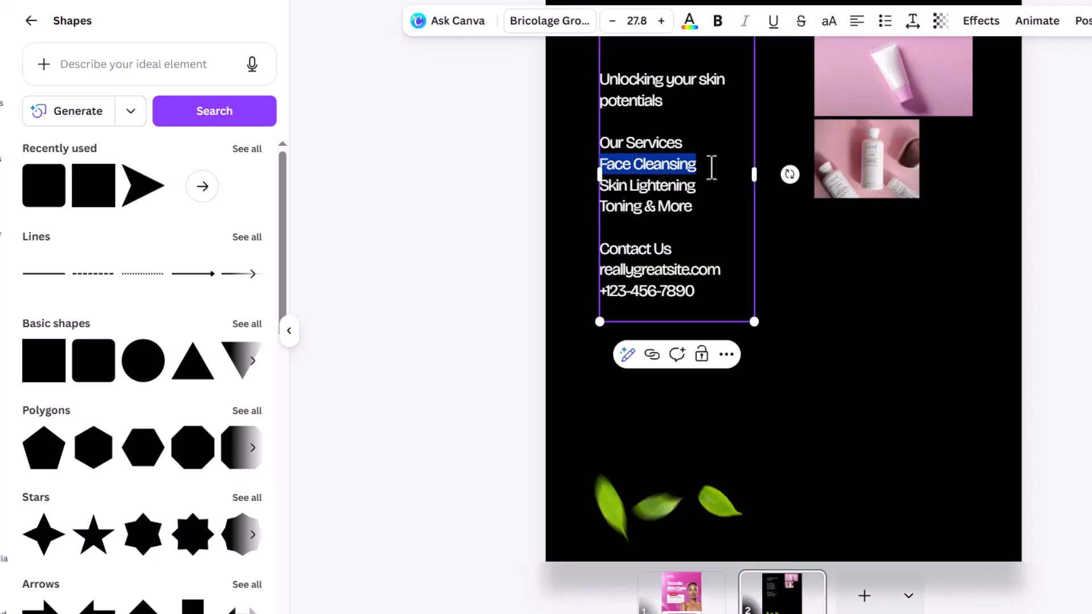
pyautogui.click(604, 165)
pyautogui.moveTo(606, 169); pyautogui.dragTo(692, 216)
pyautogui.hotkey('ctrl', 'c')
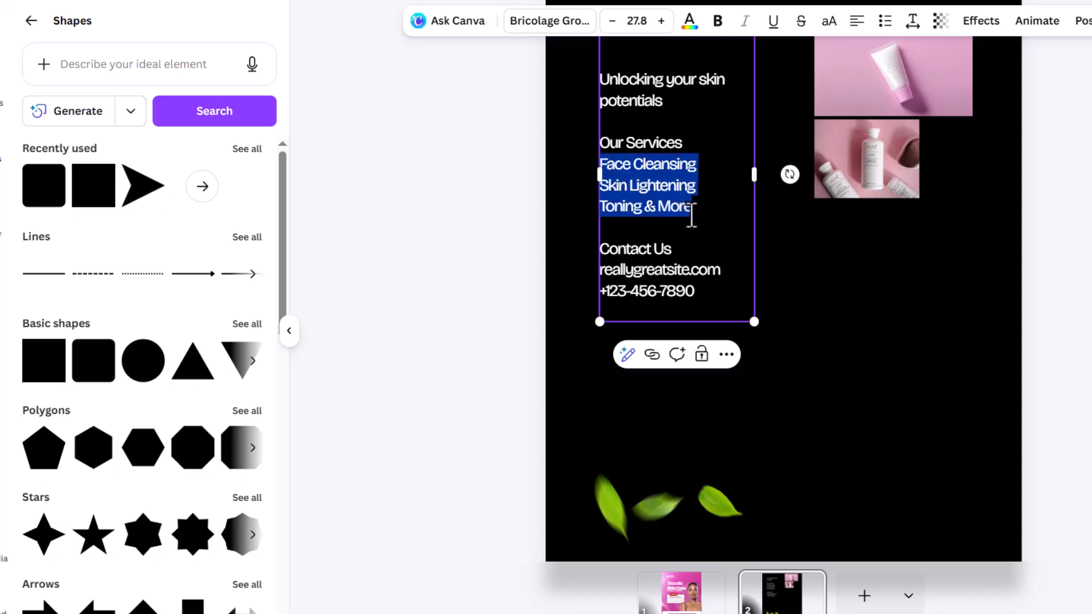
pyautogui.click(689, 594)
# Replace the text on the top white bar with the three copied service lines and remove the trailing blank line
pyautogui.click(722, 312)
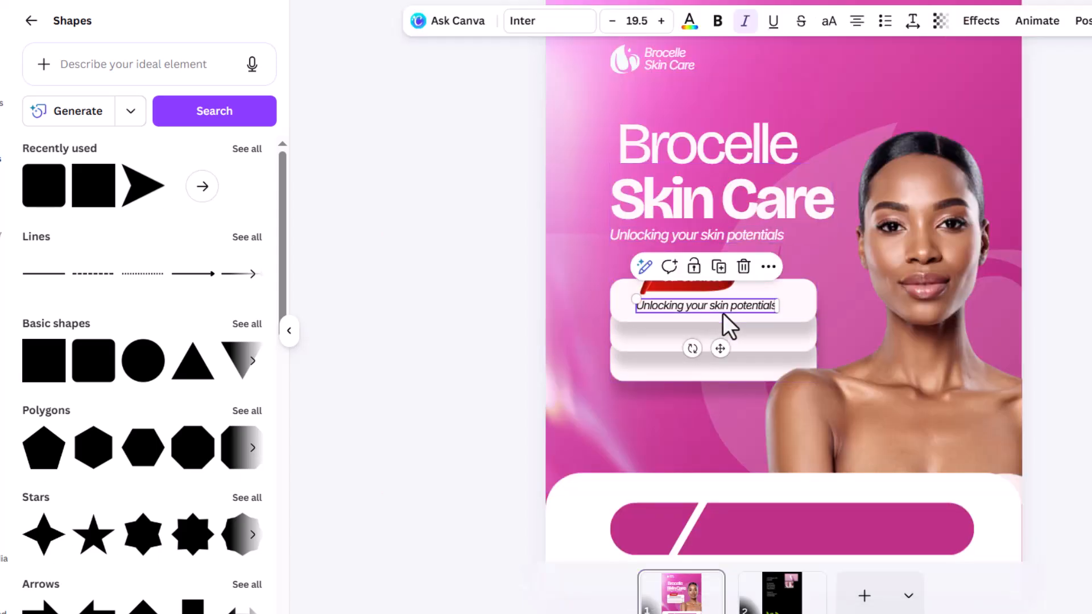
pyautogui.doubleClick(723, 312)
pyautogui.hotkey('ctrl', 'v')
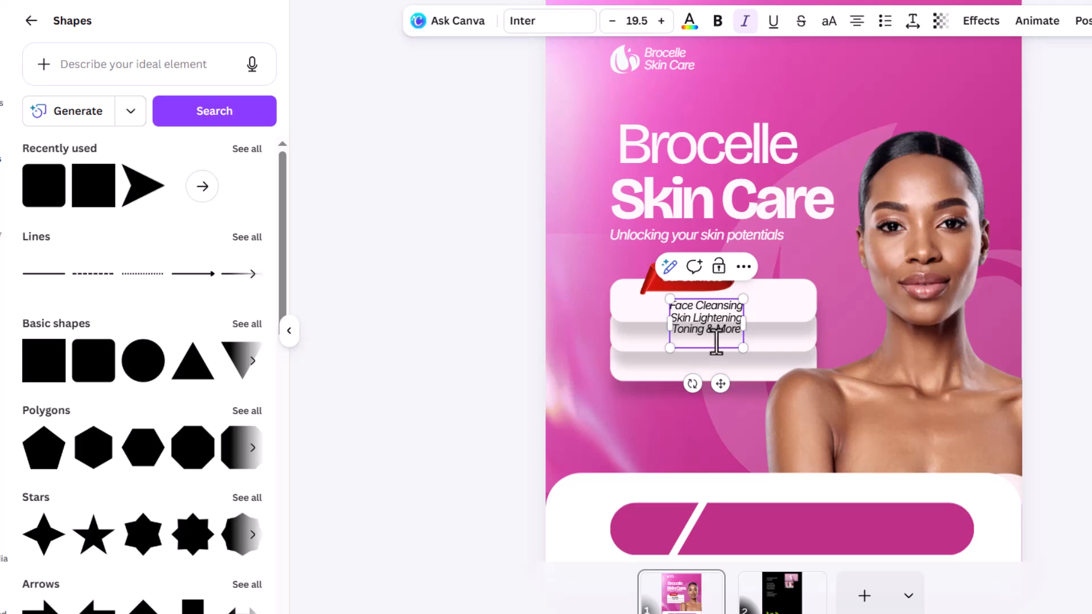
pyautogui.press('BackSpace')
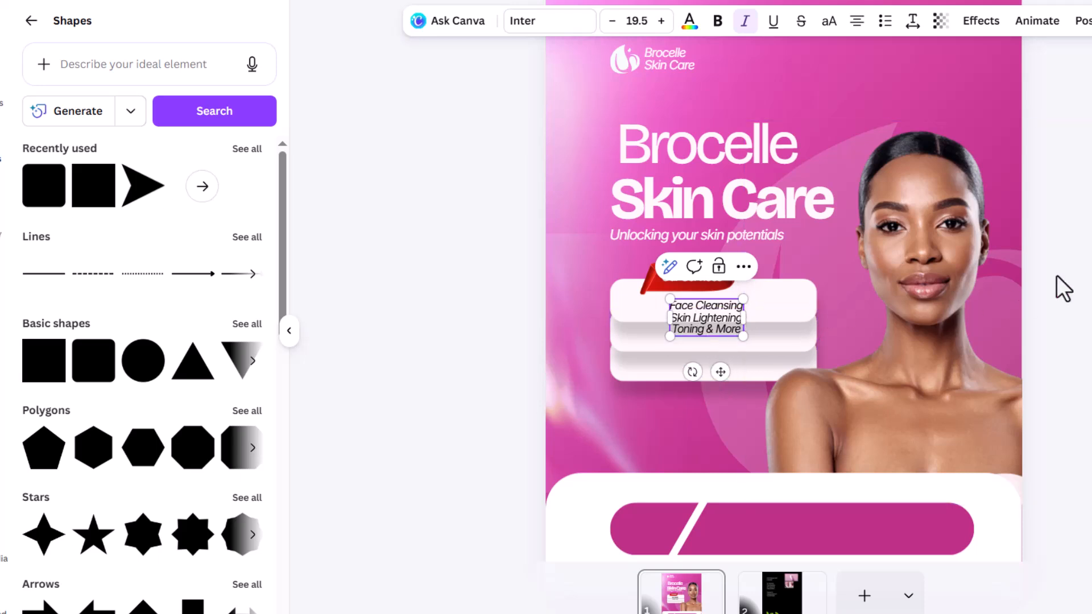
pyautogui.click(1072, 273)
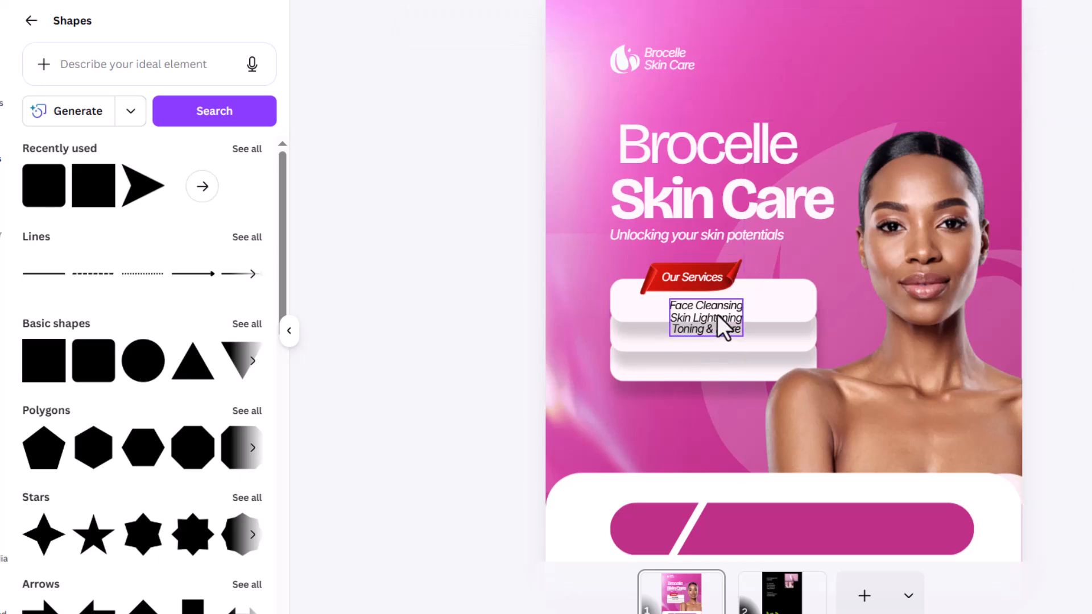
# Cut "Skin Lightening" and "Toning & More" from the top bar's text, leaving "Face Cleansing", and remove its italic style
pyautogui.click(738, 311)
pyautogui.moveTo(704, 305); pyautogui.dragTo(762, 332)
pyautogui.hotkey('ctrl', 'c')
pyautogui.press('BackSpace')
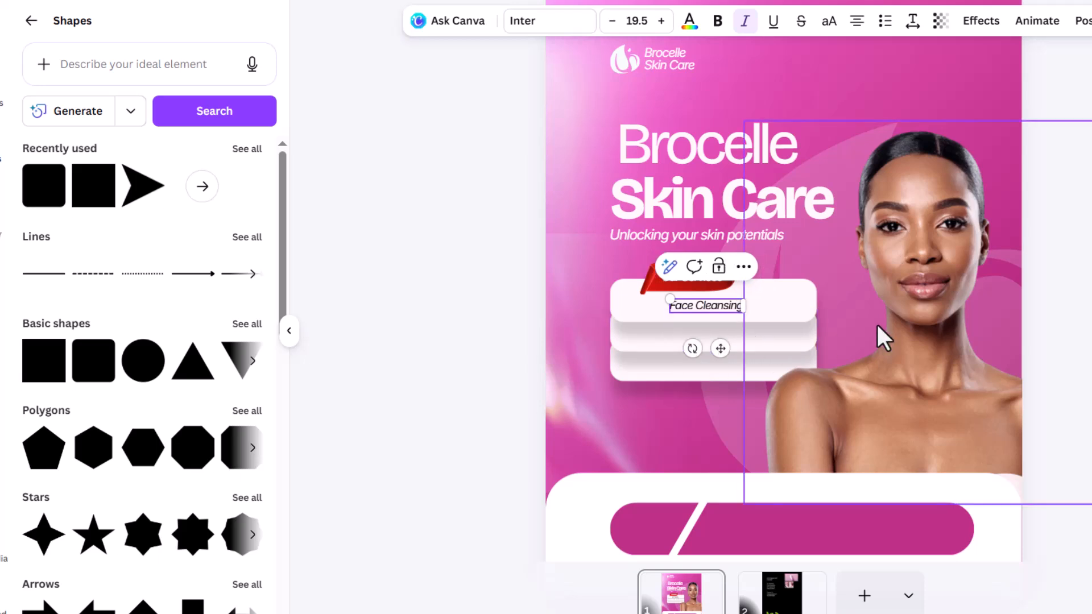
pyautogui.click(1055, 278)
pyautogui.click(722, 306)
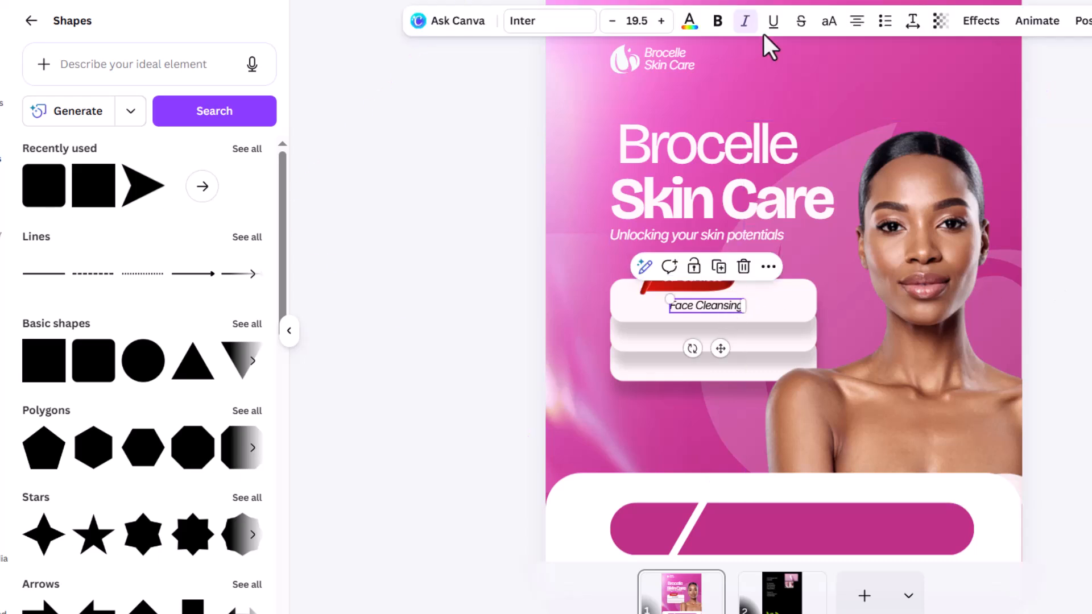
pyautogui.click(746, 22)
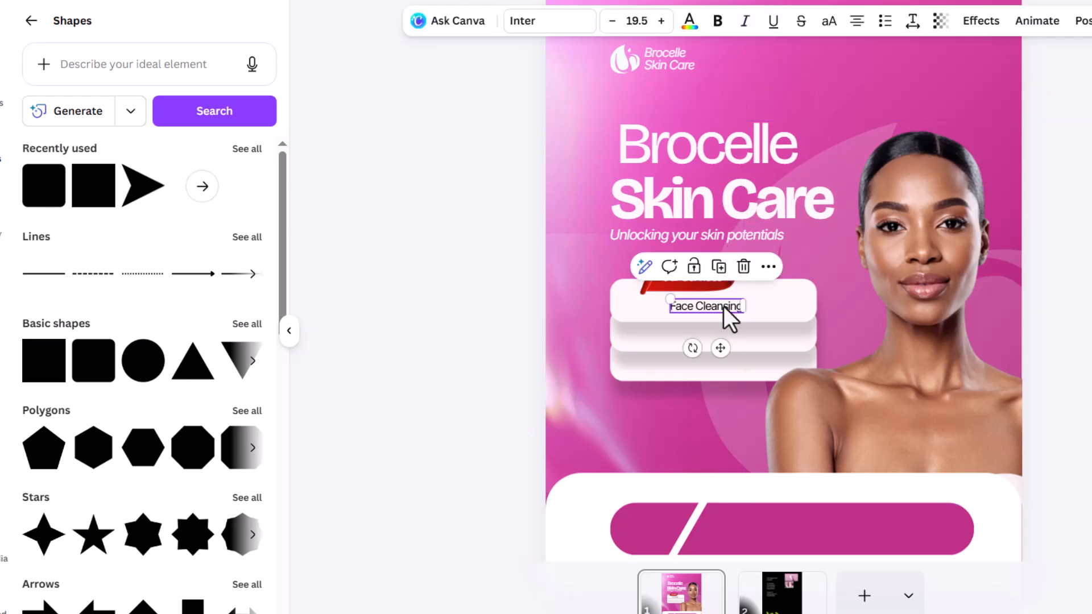
# Duplicate the "Face Cleansing" label onto the middle and bottom white bars
pyautogui.moveTo(725, 301); pyautogui.dragTo(718, 335)
pyautogui.click(721, 295)
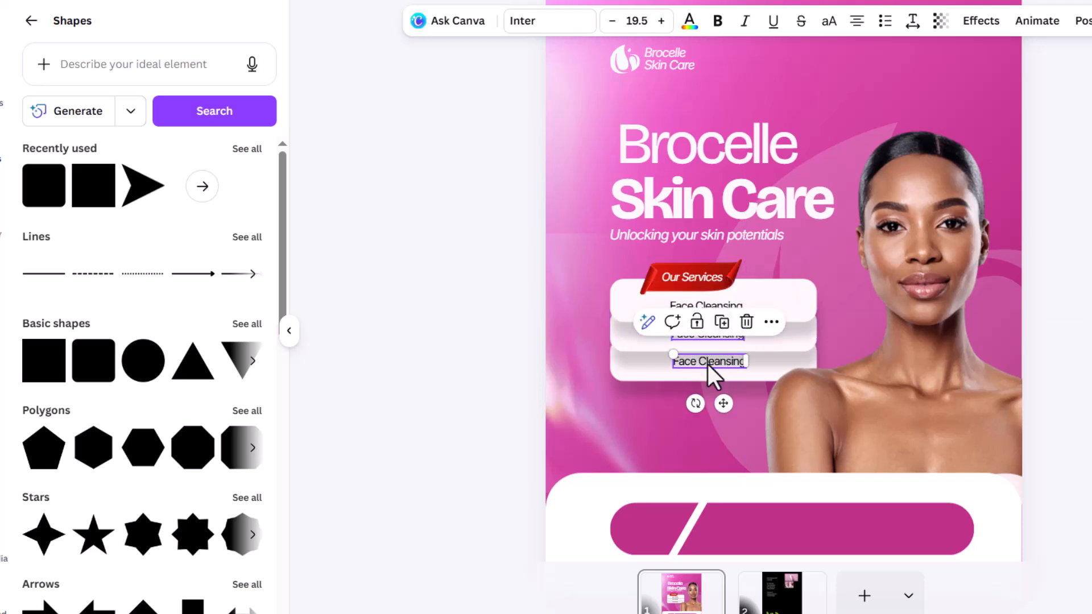
pyautogui.click(994, 331)
# Replace the middle bar's label with the cut service lines, then cut "Toning & More" so only "Skin Lightening" remains
pyautogui.doubleClick(723, 340)
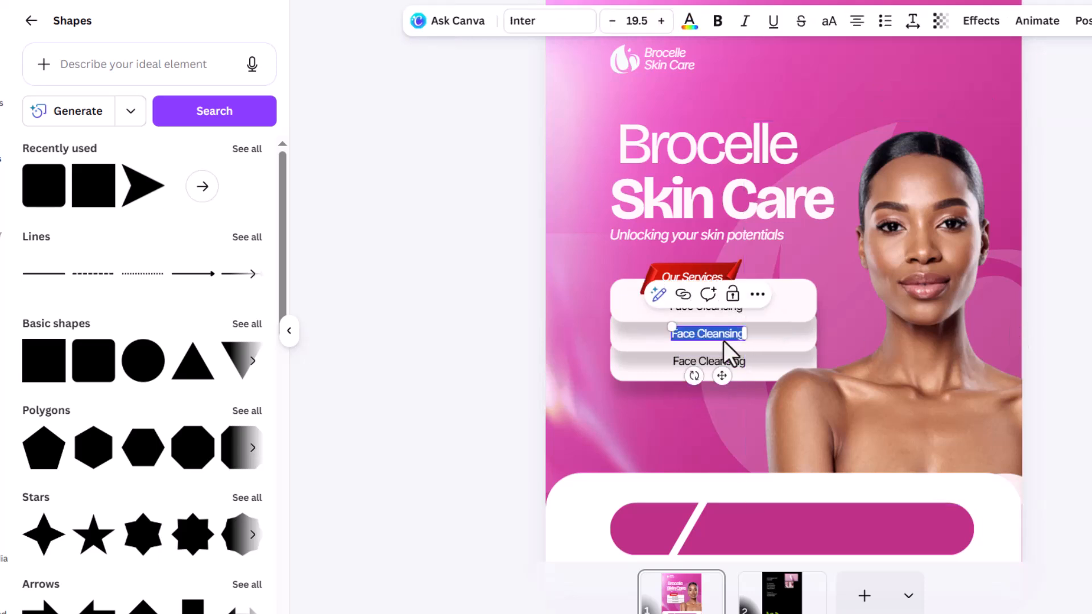
pyautogui.hotkey('ctrl', 'v')
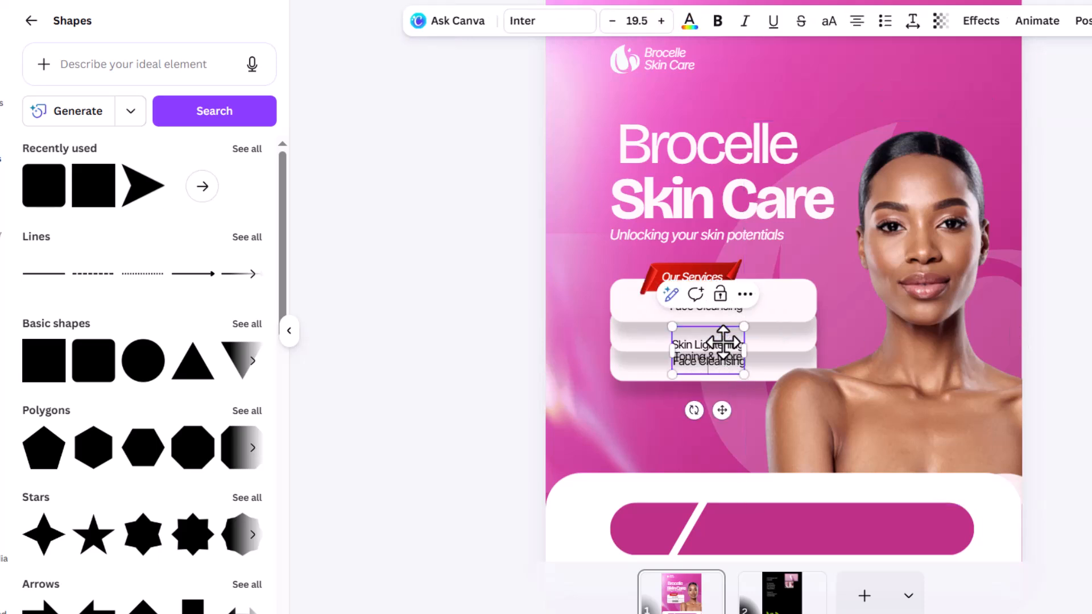
pyautogui.click(674, 348)
pyautogui.press('BackSpace')
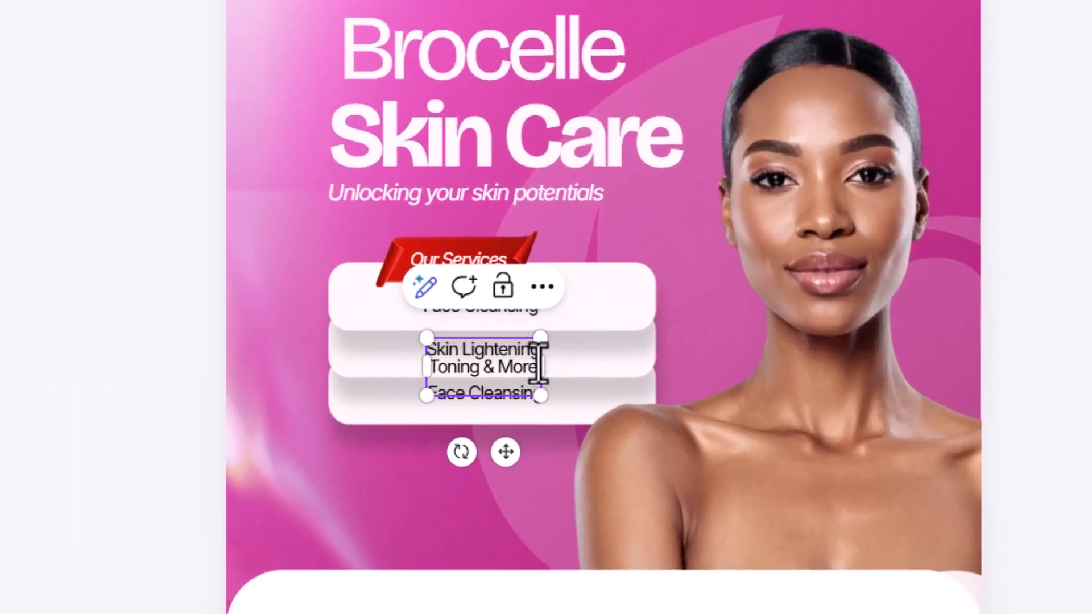
pyautogui.tripleClick(537, 367)
pyautogui.hotkey('ctrl', 'x')
# Replace the bottom bar's label with "Toning & More" and remove the extra blank lines around it
pyautogui.click(495, 395)
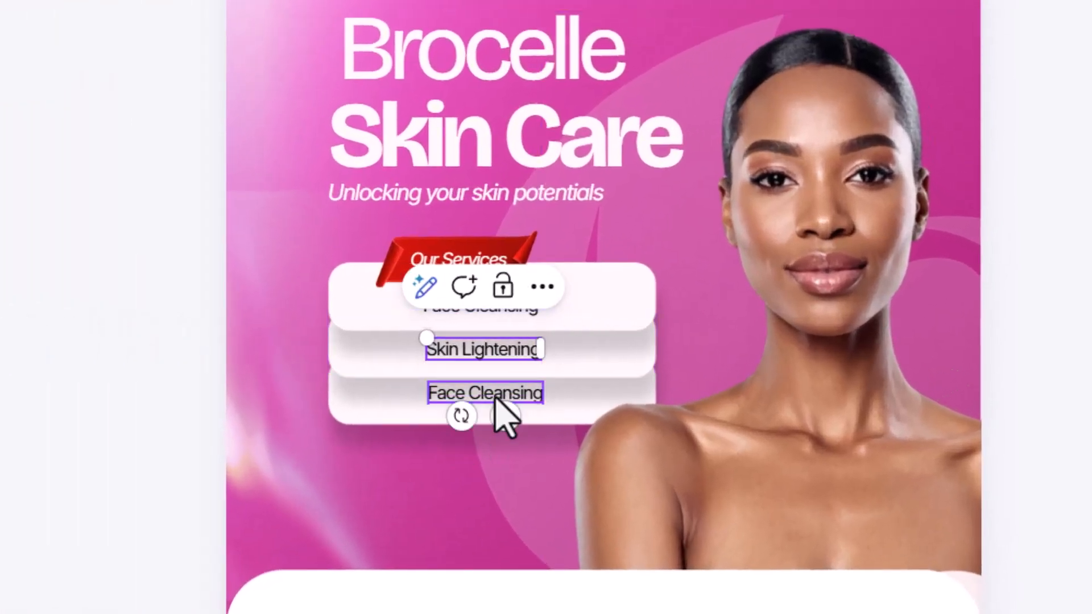
pyautogui.tripleClick(495, 394)
pyautogui.hotkey('ctrl', 'v')
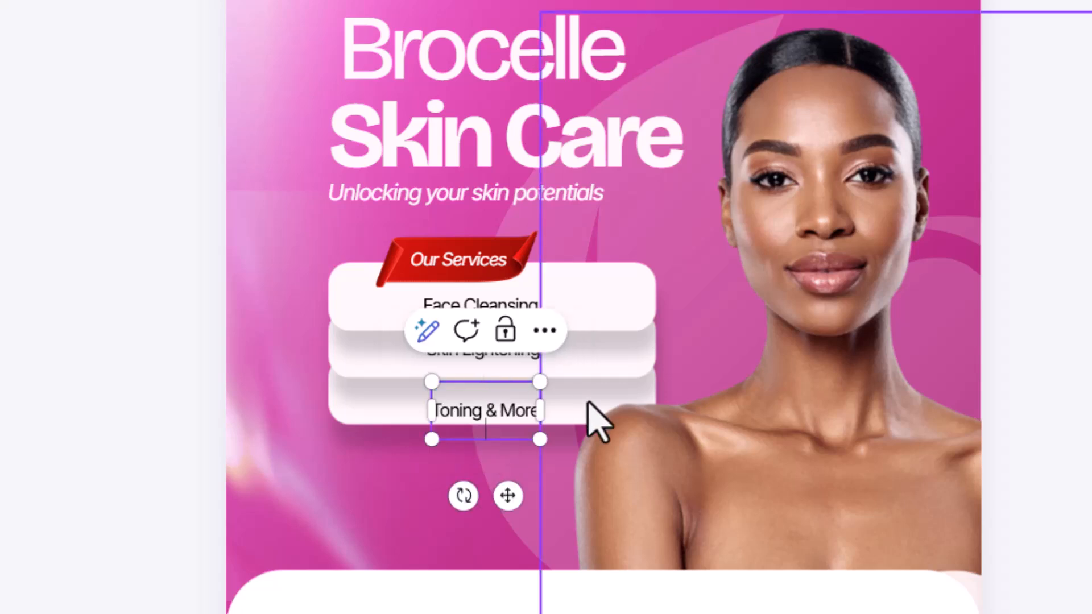
pyautogui.press('BackSpace')
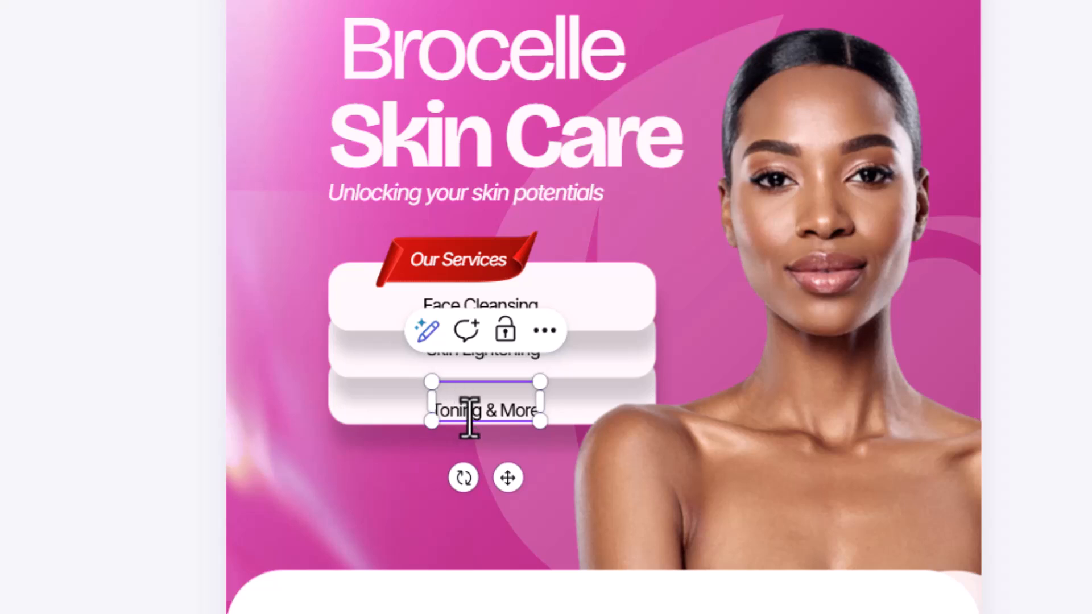
pyautogui.press('BackSpace')
pyautogui.click(982, 312)
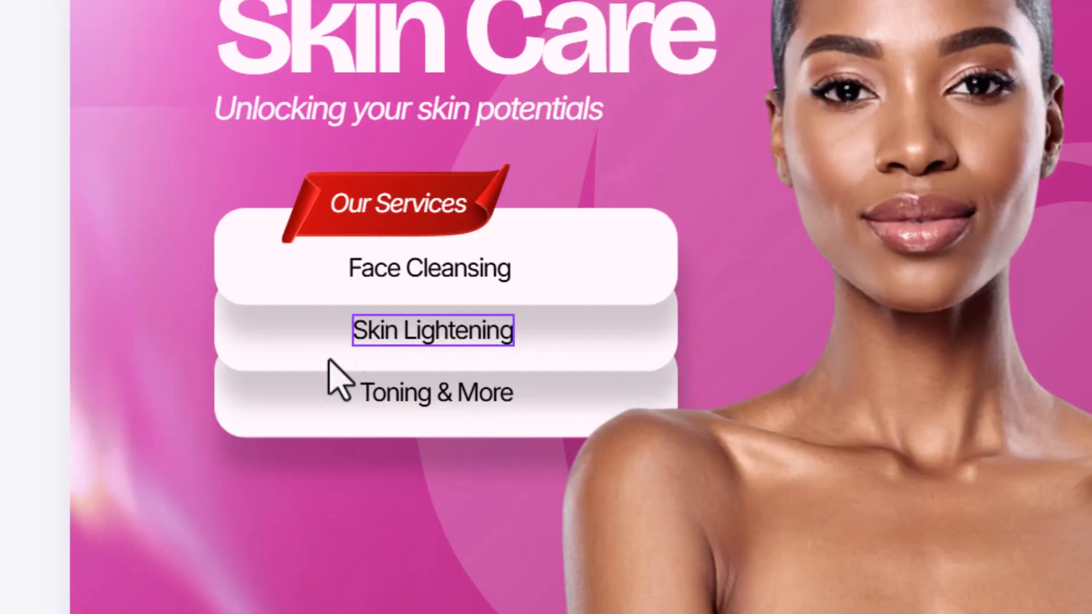
# Move the middle and bottom bars down with their labels so that more of each bar shows in the stack
pyautogui.click(384, 365)
pyautogui.keyDown('shift'); pyautogui.click(318, 406); pyautogui.keyUp('shift')
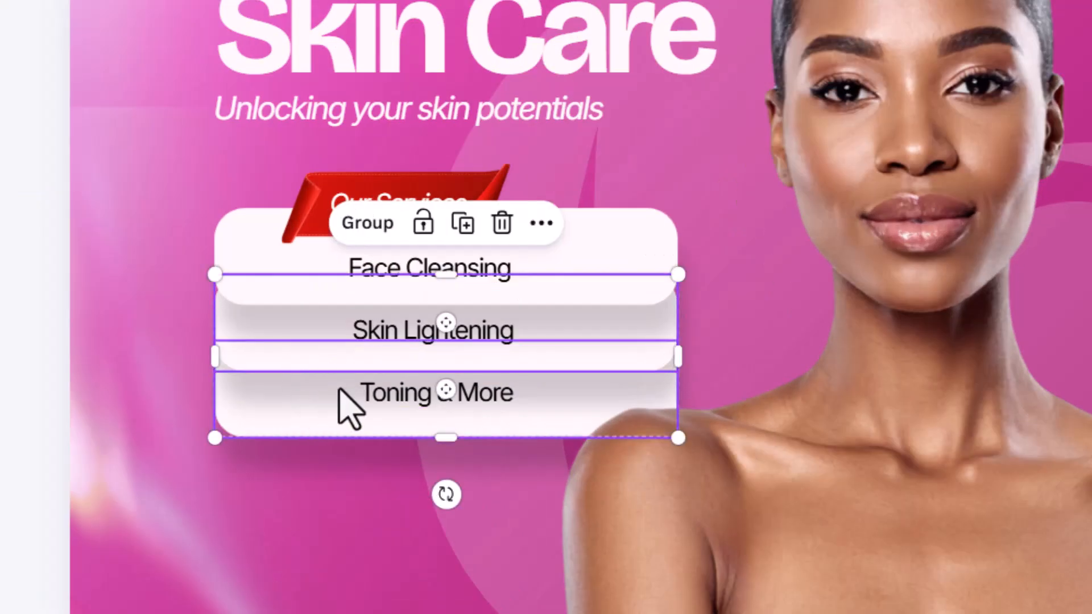
pyautogui.moveTo(396, 393); pyautogui.dragTo(394, 408)
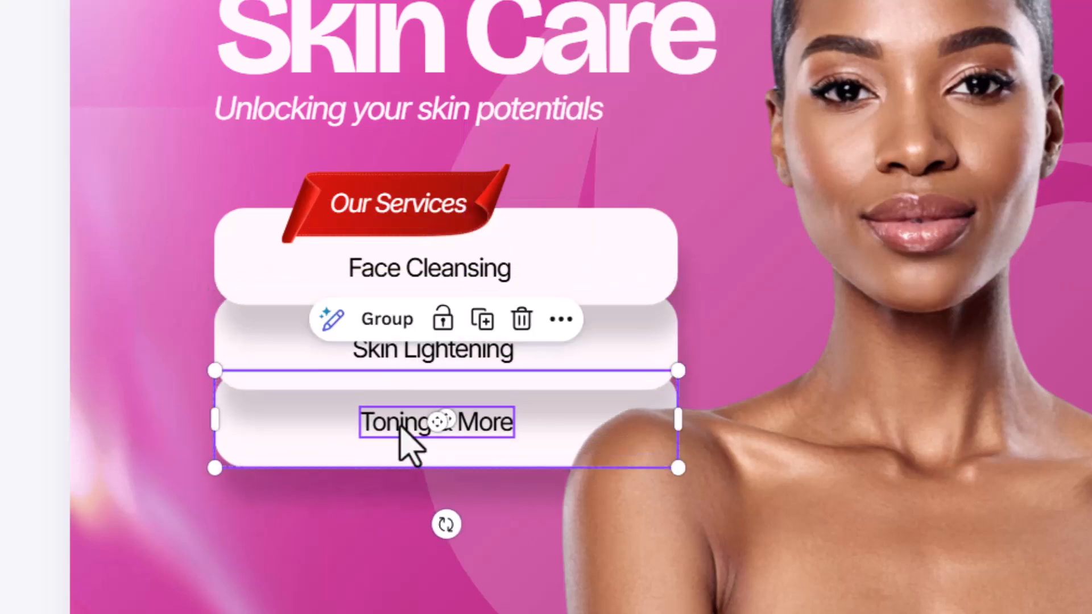
pyautogui.moveTo(397, 428); pyautogui.dragTo(398, 430)
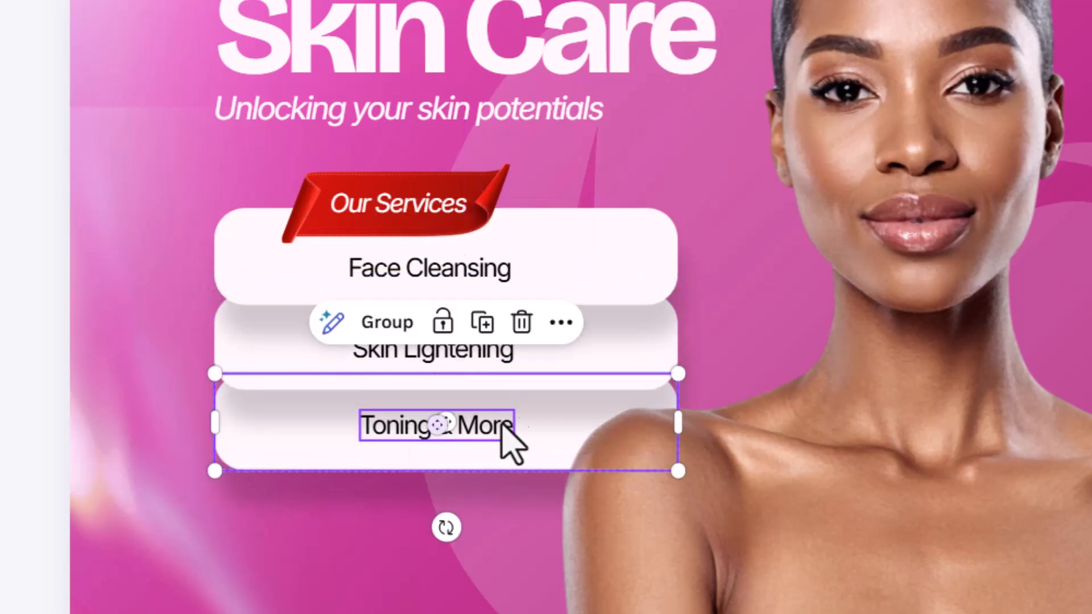
# Shift the red ribbon together with its "Our Services" label slightly to the right and up above the top bar
pyautogui.click(412, 226)
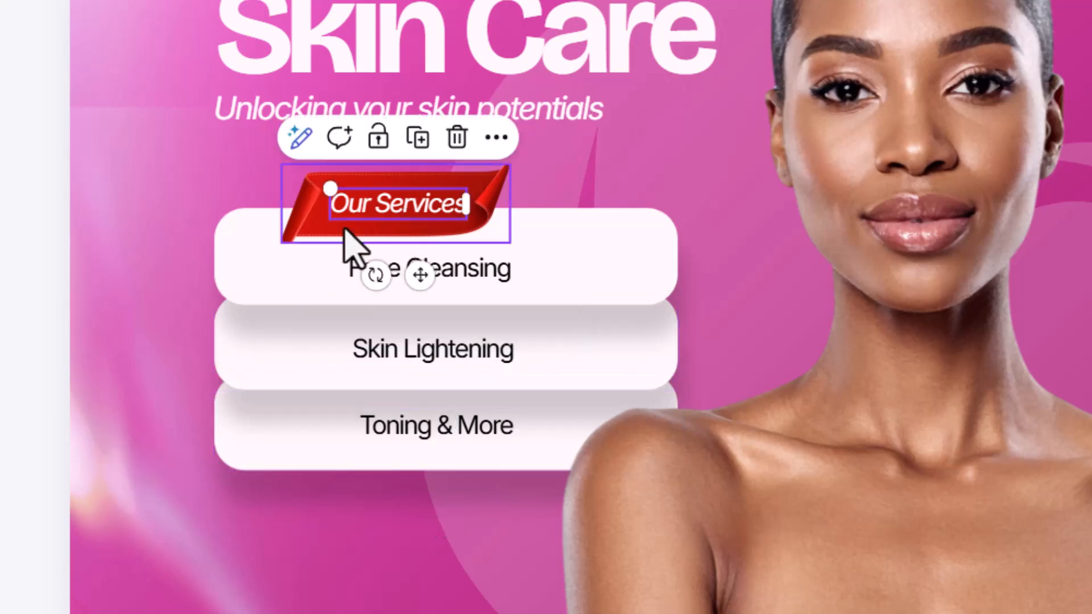
pyautogui.moveTo(292, 231); pyautogui.dragTo(320, 234)
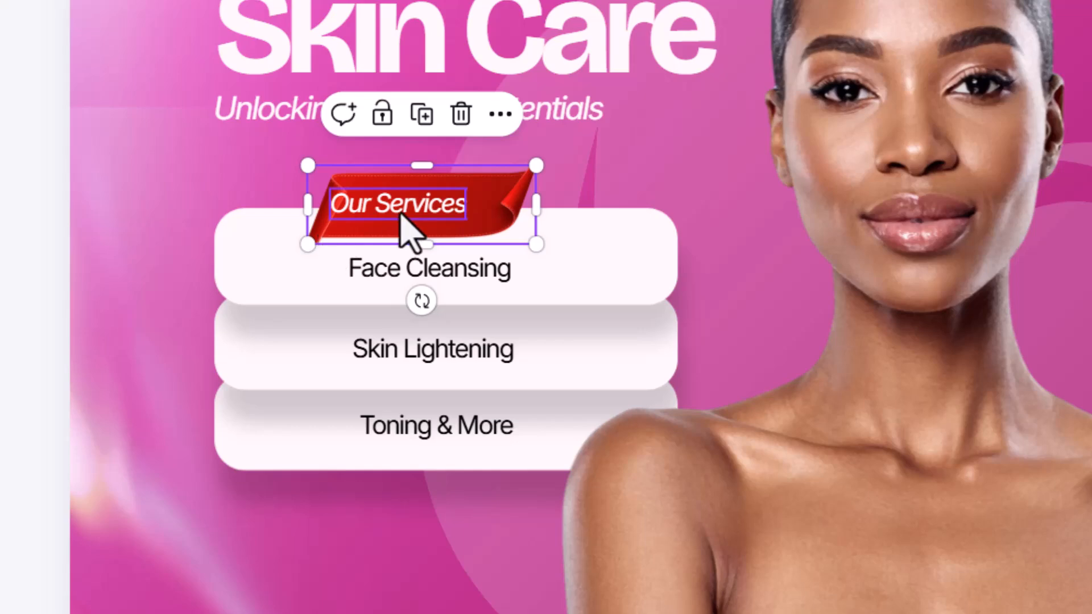
pyautogui.hotkey('ctrl', 'z')
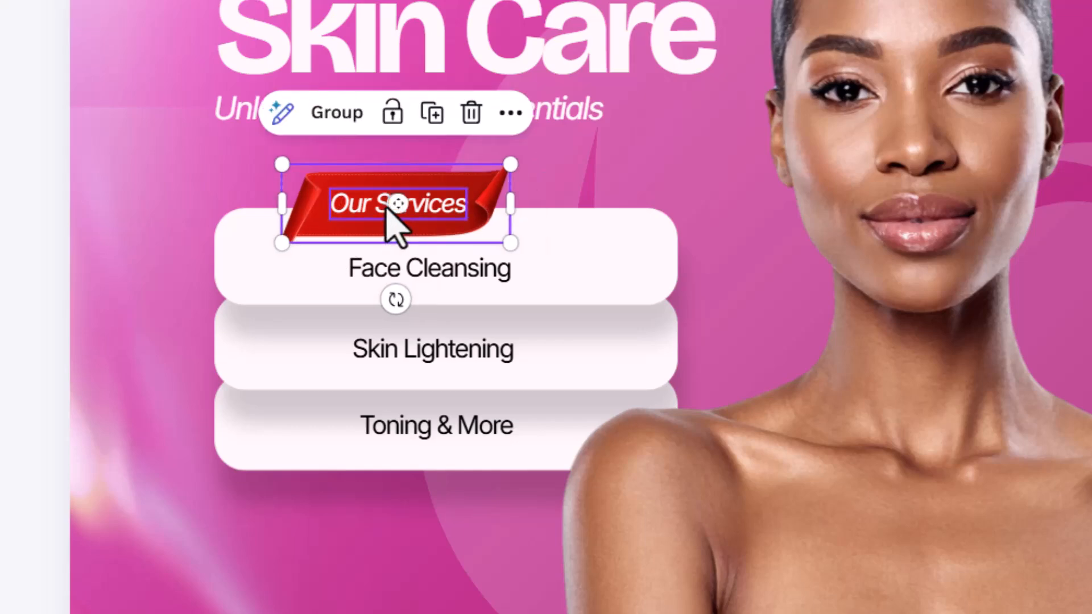
pyautogui.moveTo(424, 214); pyautogui.dragTo(452, 205)
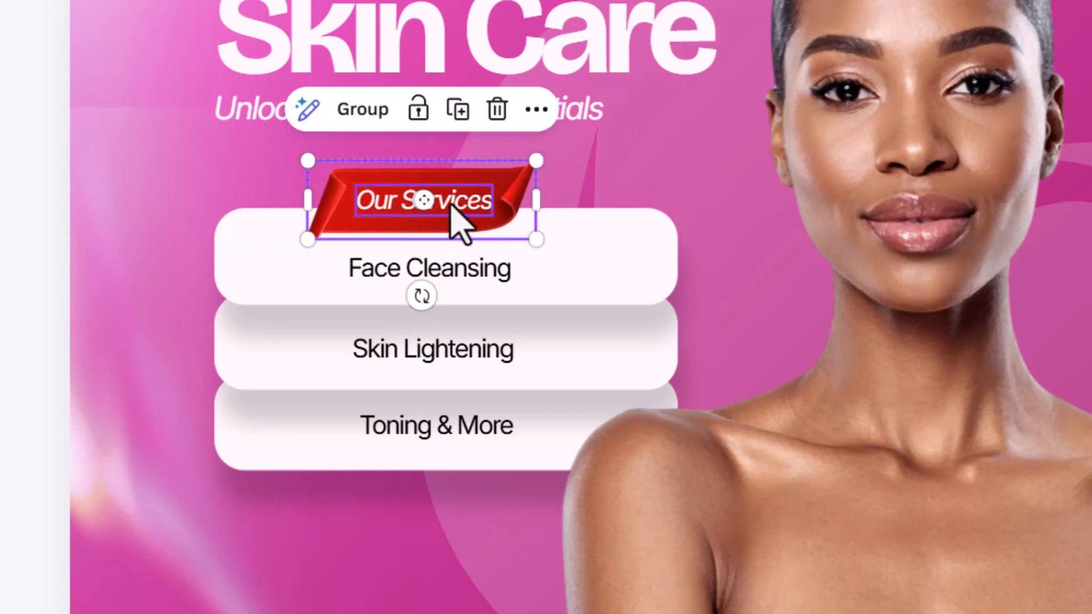
# Turn the "Face Cleansing", "Skin Lightening" and "Toning & More" labels into bulleted items and reposition them on their bars
pyautogui.click(452, 270)
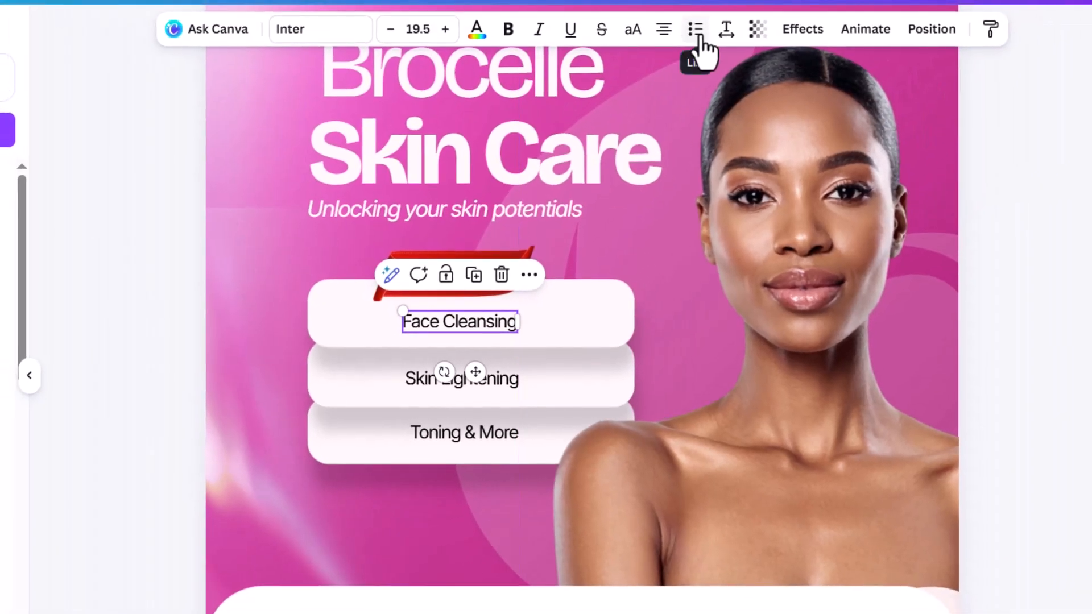
pyautogui.click(694, 29)
pyautogui.moveTo(498, 327); pyautogui.dragTo(480, 325)
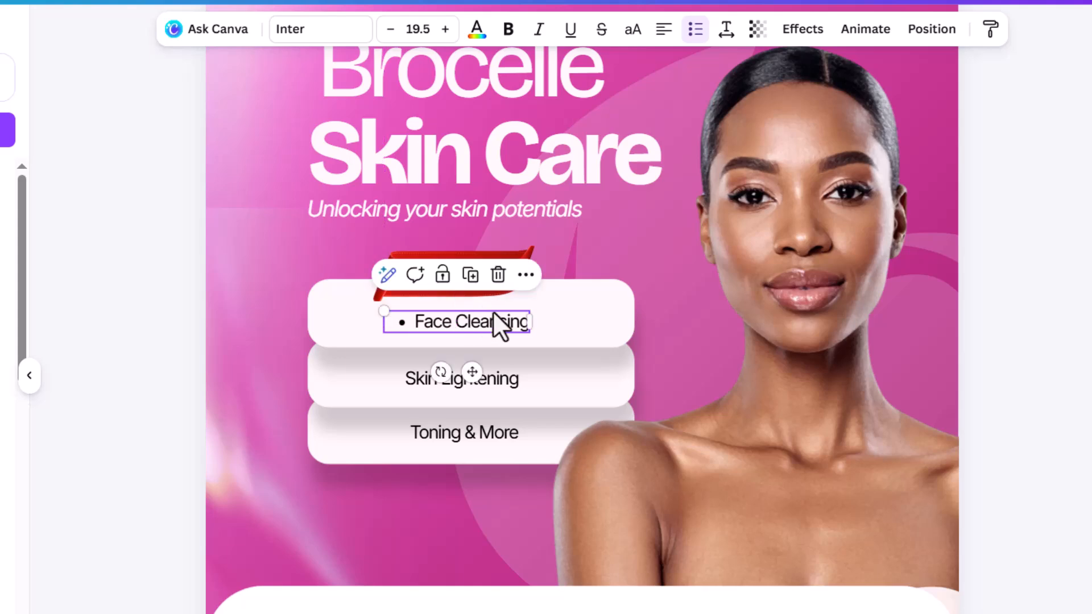
pyautogui.click(494, 380)
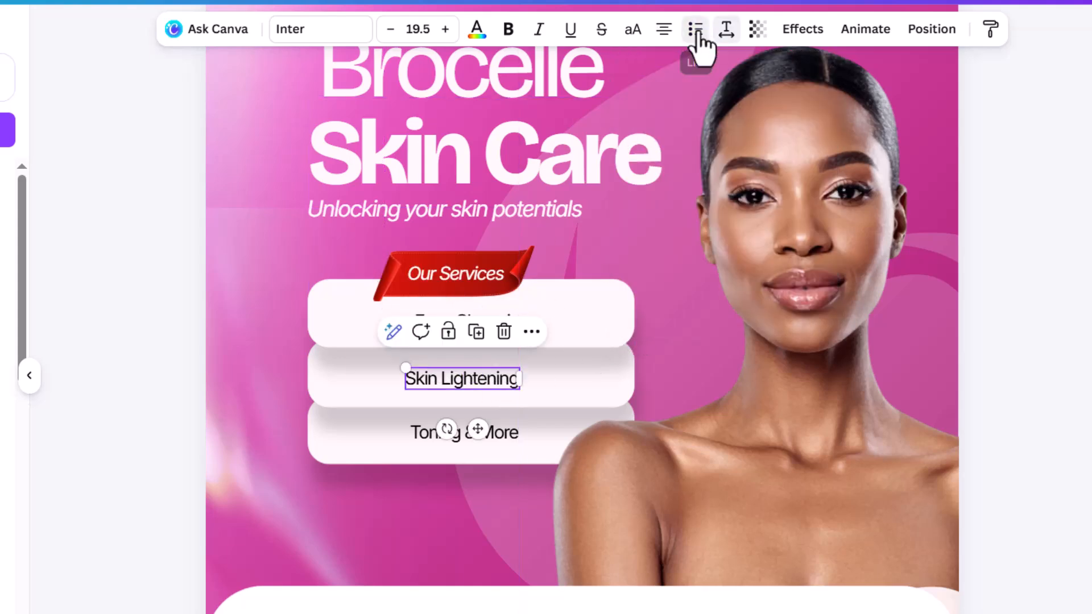
pyautogui.click(697, 31)
pyautogui.moveTo(497, 380); pyautogui.dragTo(480, 380)
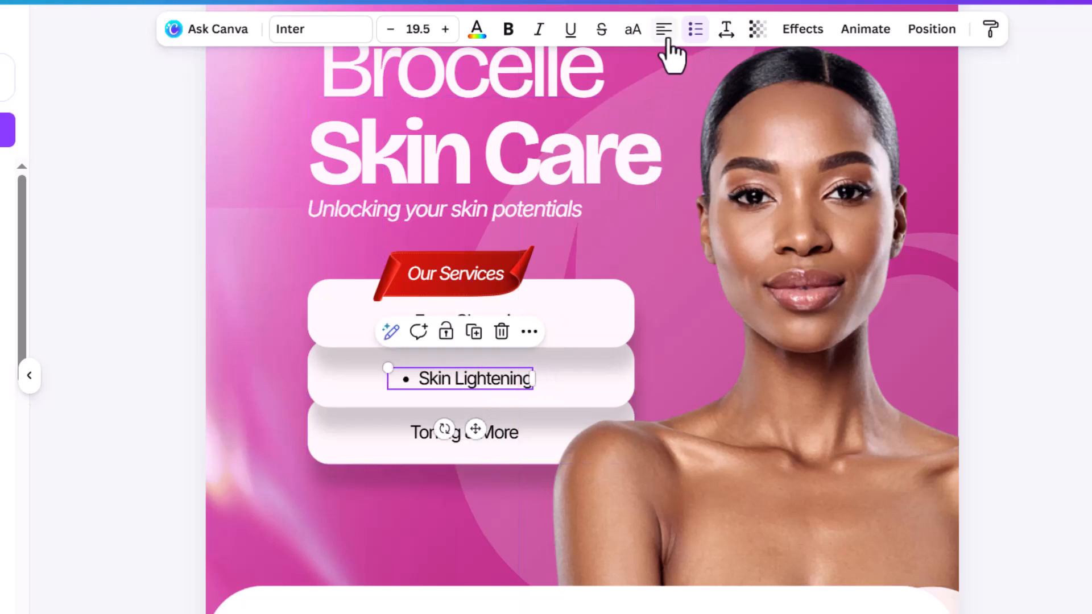
pyautogui.click(484, 430)
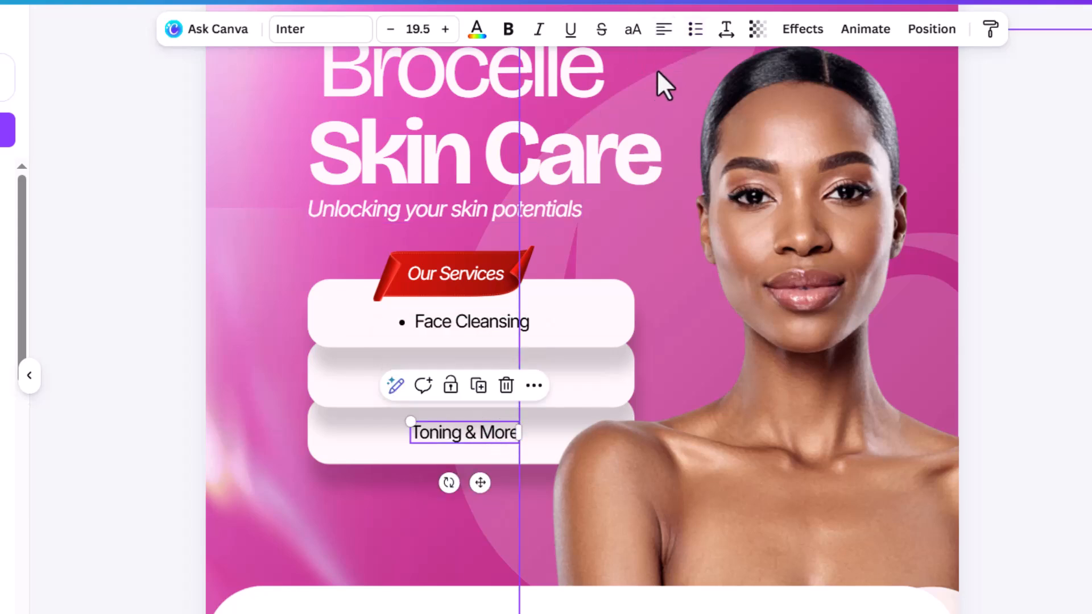
pyautogui.click(695, 30)
pyautogui.moveTo(520, 434)
pyautogui.mouseDown()
pyautogui.moveTo(497, 432)
pyautogui.moveTo(504, 423)
pyautogui.mouseUp()
# Nudge the bulleted "Toning & More" label slightly to the left on the bottom bar
pyautogui.click(547, 368)
pyautogui.click(512, 379)
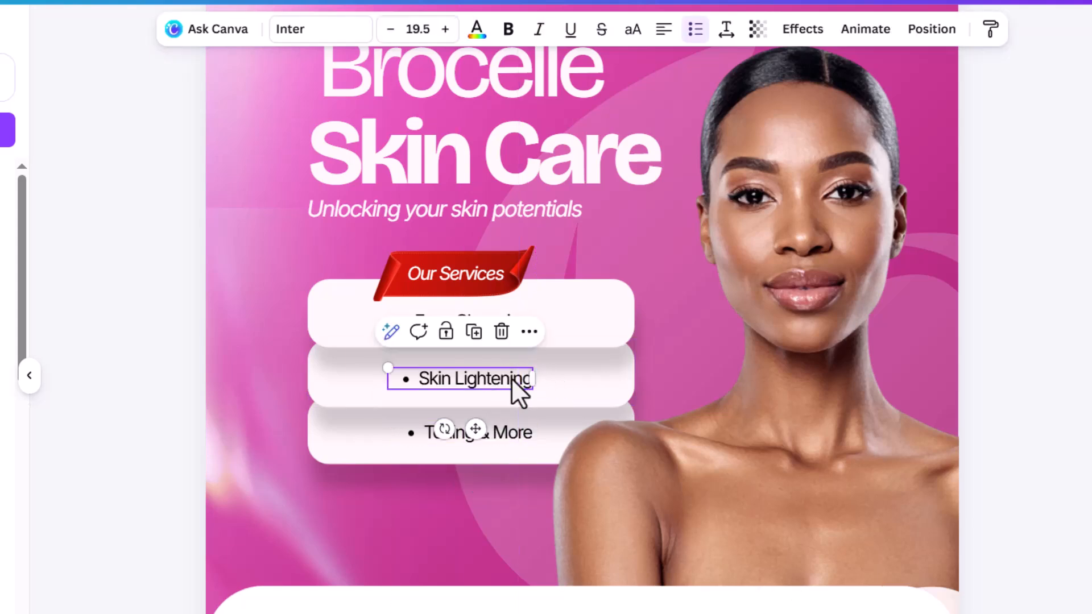
pyautogui.click(507, 432)
pyautogui.moveTo(507, 432); pyautogui.dragTo(517, 425)
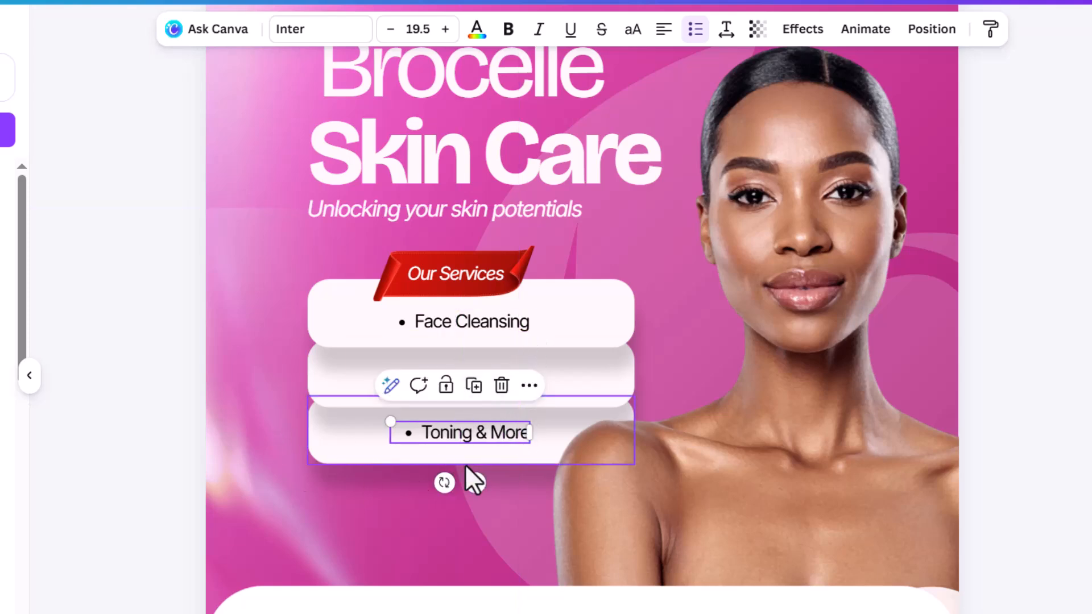
# Tidy up the spacing of the bulleted "Face Cleansing", "Skin Lightening" and "Toning & More" labels
pyautogui.click(511, 323)
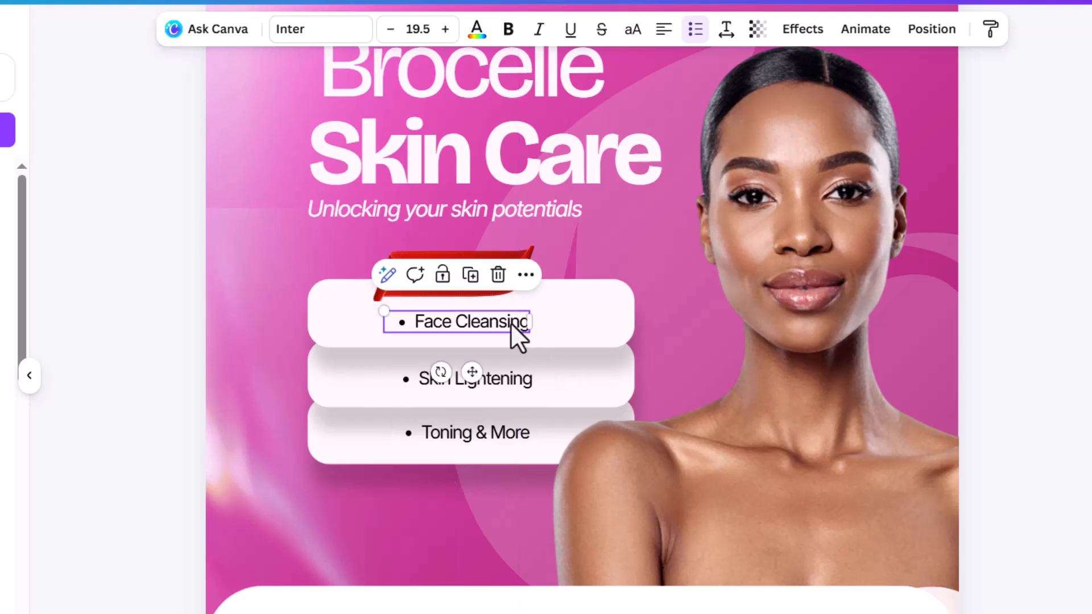
pyautogui.keyDown('shift'); pyautogui.click(499, 383); pyautogui.keyUp('shift')
pyautogui.keyDown('shift'); pyautogui.click(480, 438); pyautogui.keyUp('shift')
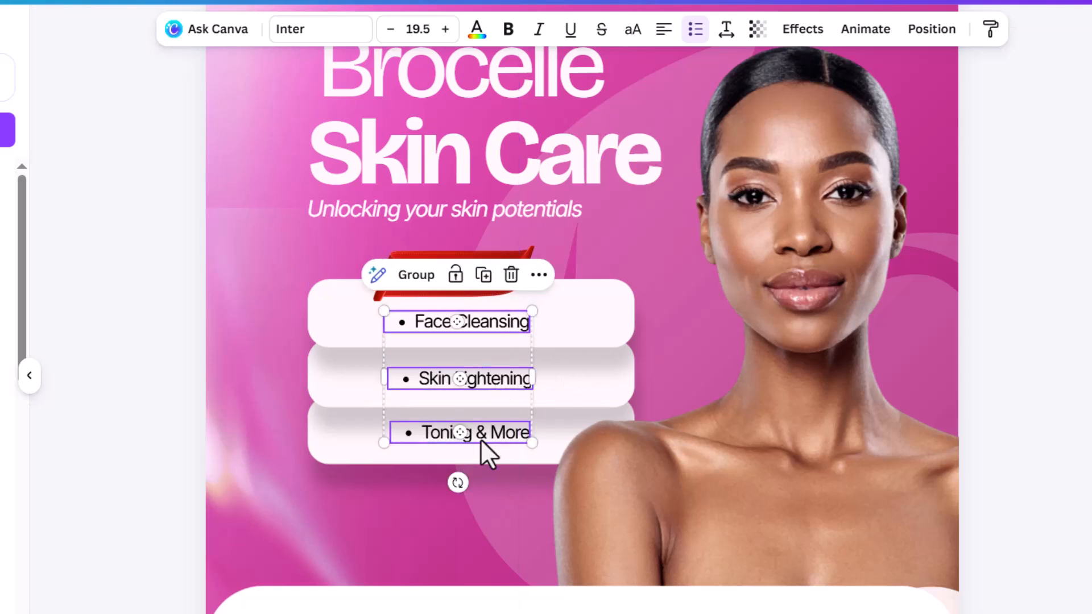
pyautogui.click(935, 30)
pyautogui.click(87, 53)
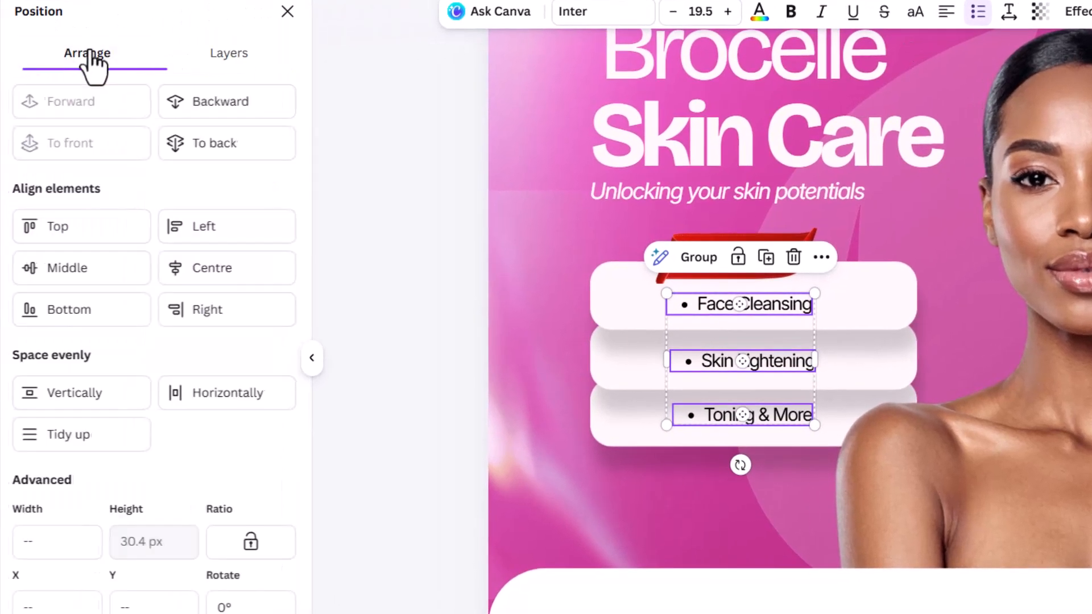
pyautogui.click(77, 435)
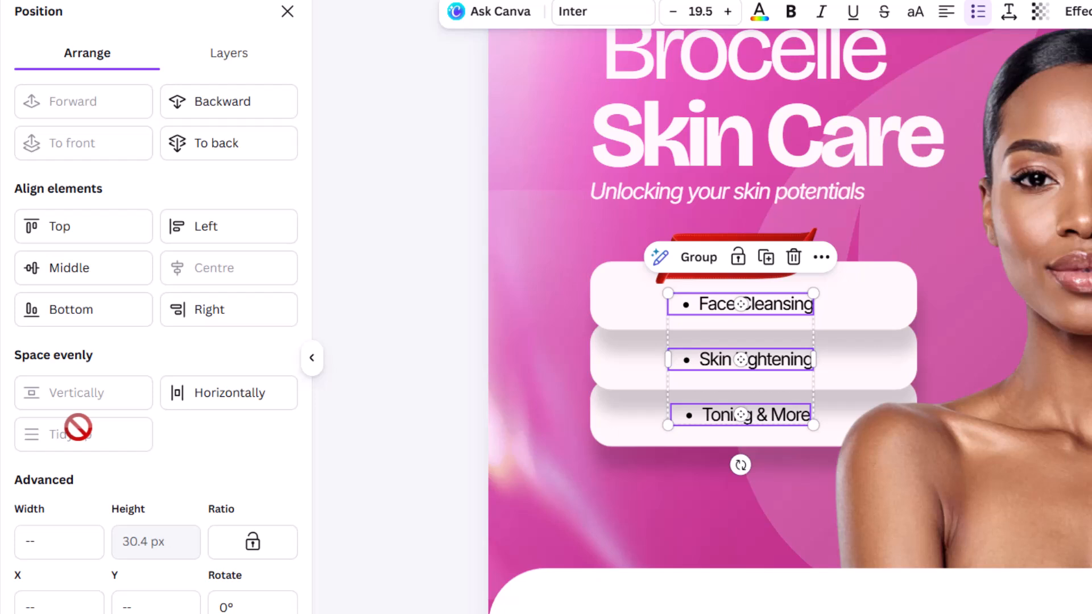
pyautogui.click(245, 417)
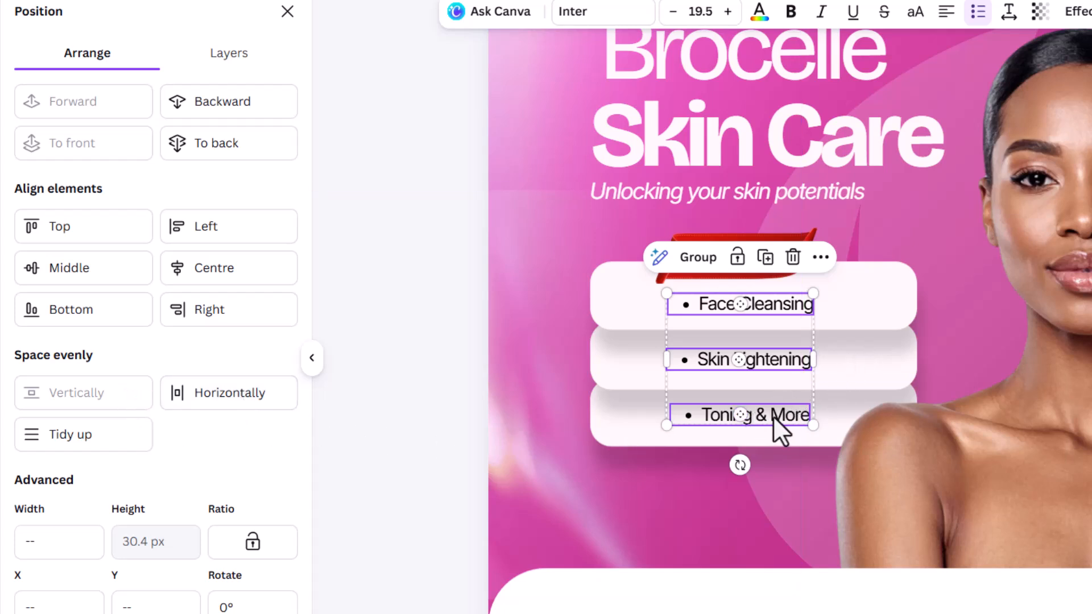
# Compare the three bulleted labels and widen the "Toning & More" text box to about 223 px
pyautogui.click(568, 420)
pyautogui.click(700, 424)
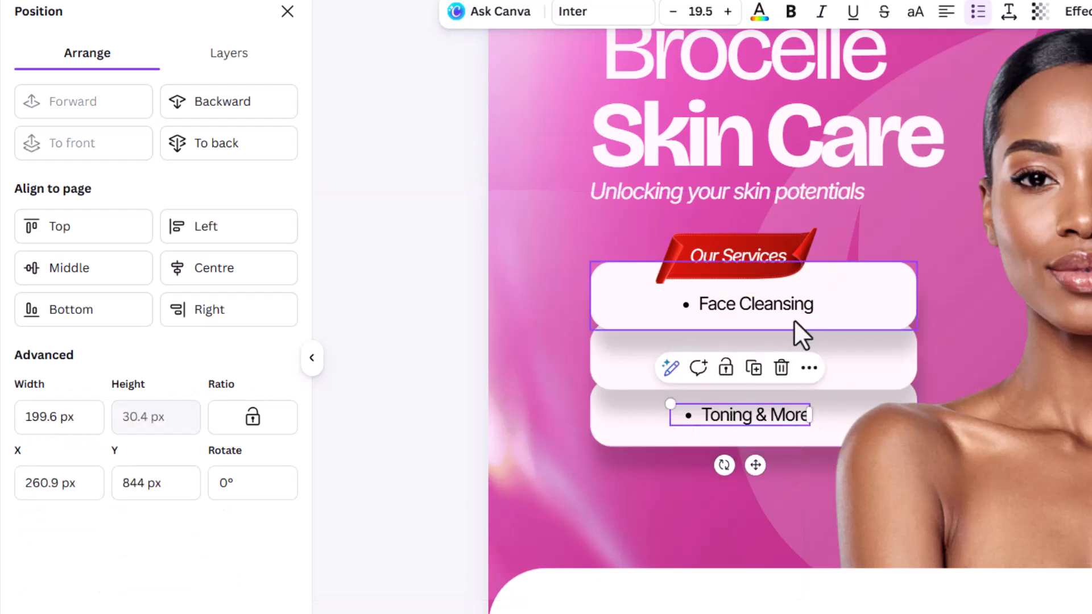
pyautogui.click(656, 321)
pyautogui.click(735, 361)
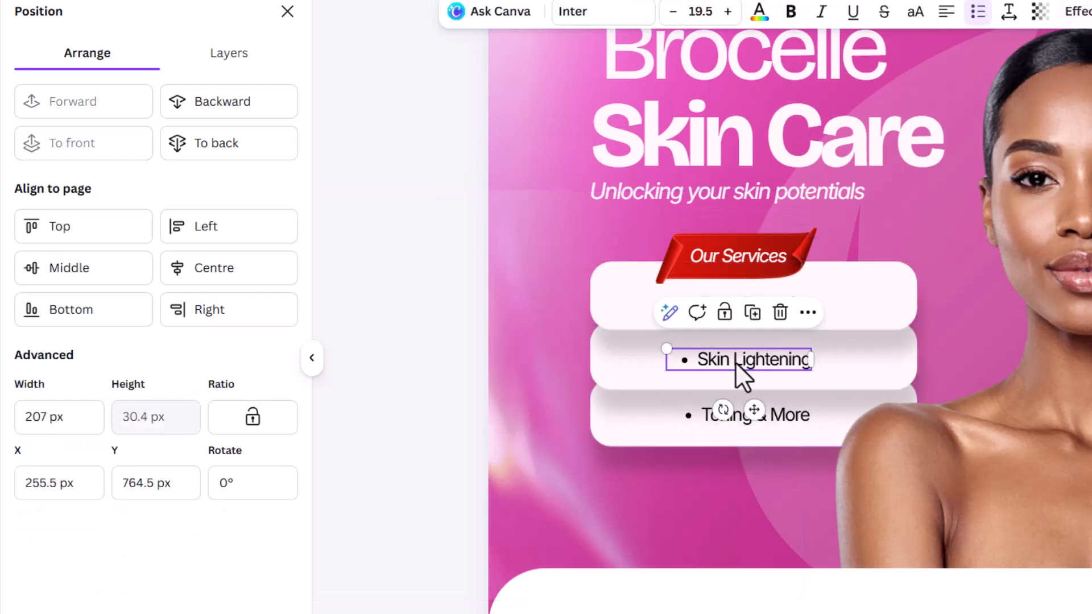
pyautogui.click(589, 339)
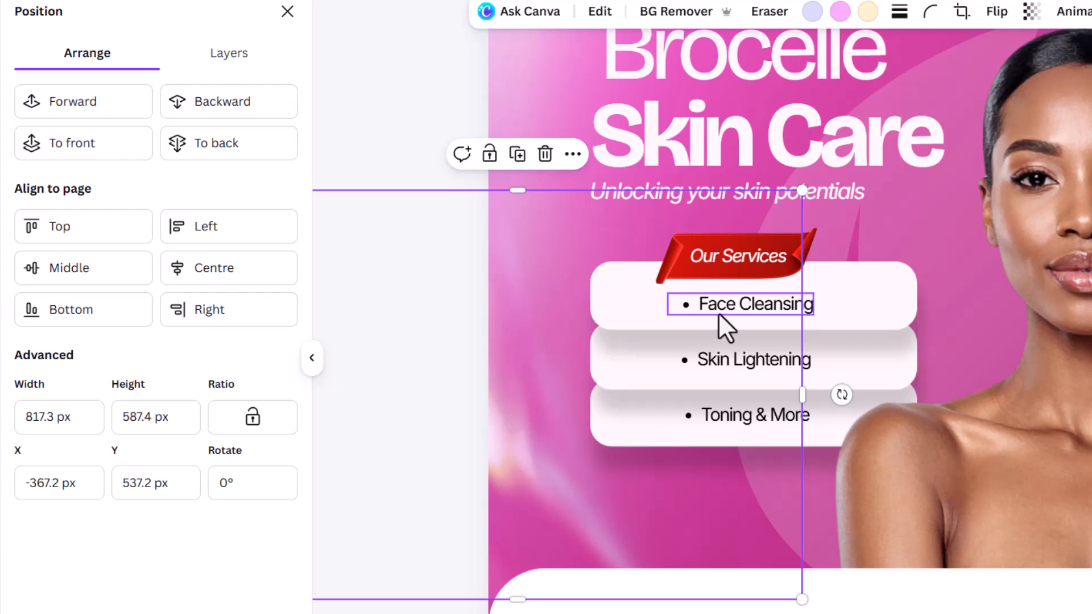
pyautogui.click(718, 312)
pyautogui.click(721, 415)
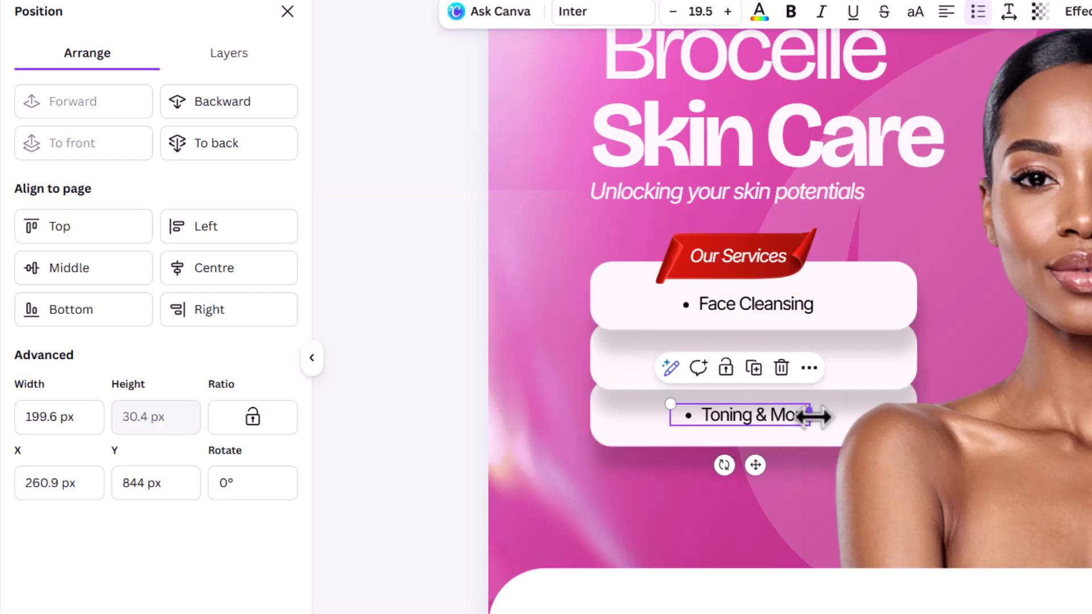
pyautogui.moveTo(812, 418); pyautogui.dragTo(828, 414)
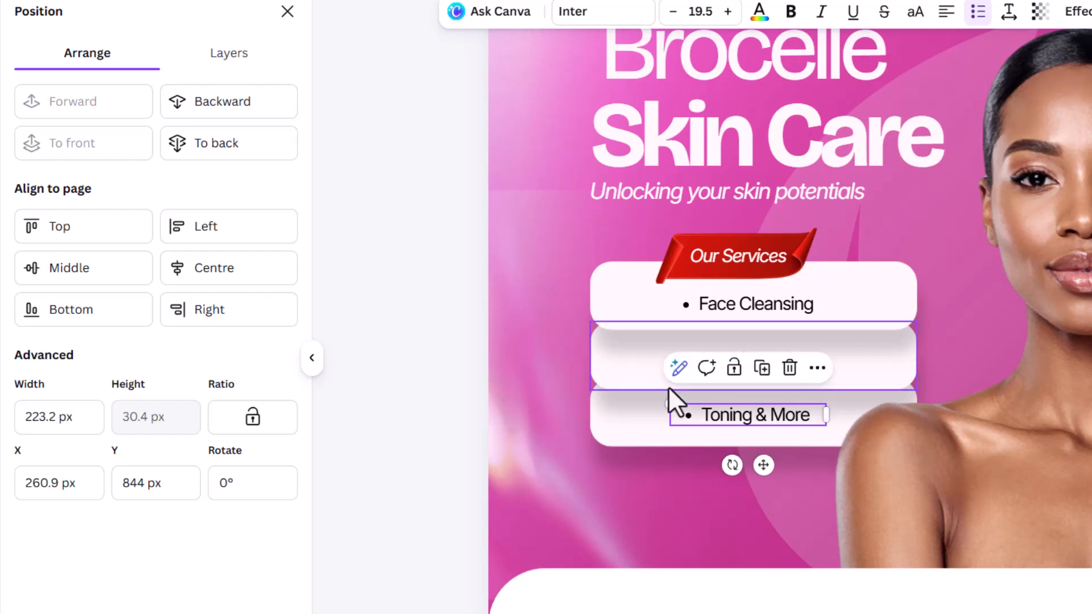
pyautogui.click(660, 364)
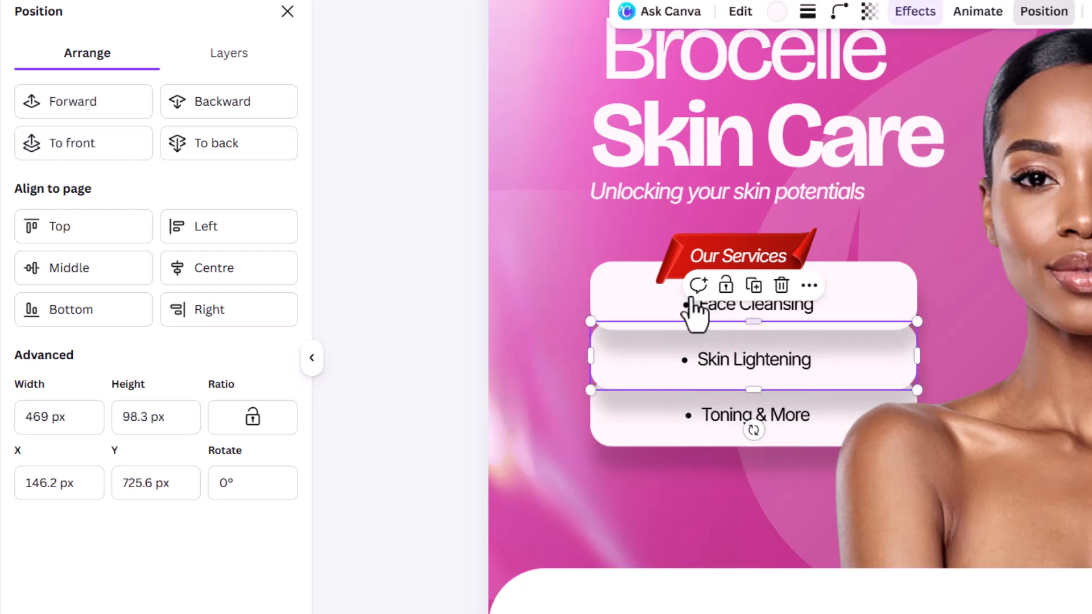
pyautogui.click(514, 364)
# Show the rulers, place a vertical guide along the bullets and shift the "Toning & More" label so its bullet lines up
pyautogui.hotkey('shift', 'r')
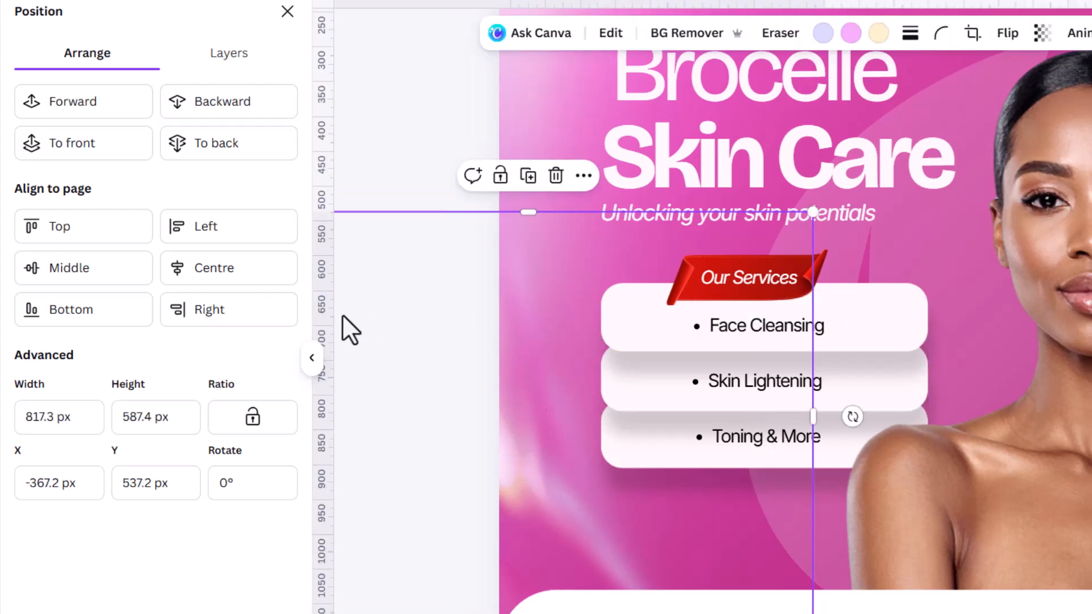
pyautogui.moveTo(329, 310); pyautogui.dragTo(692, 335)
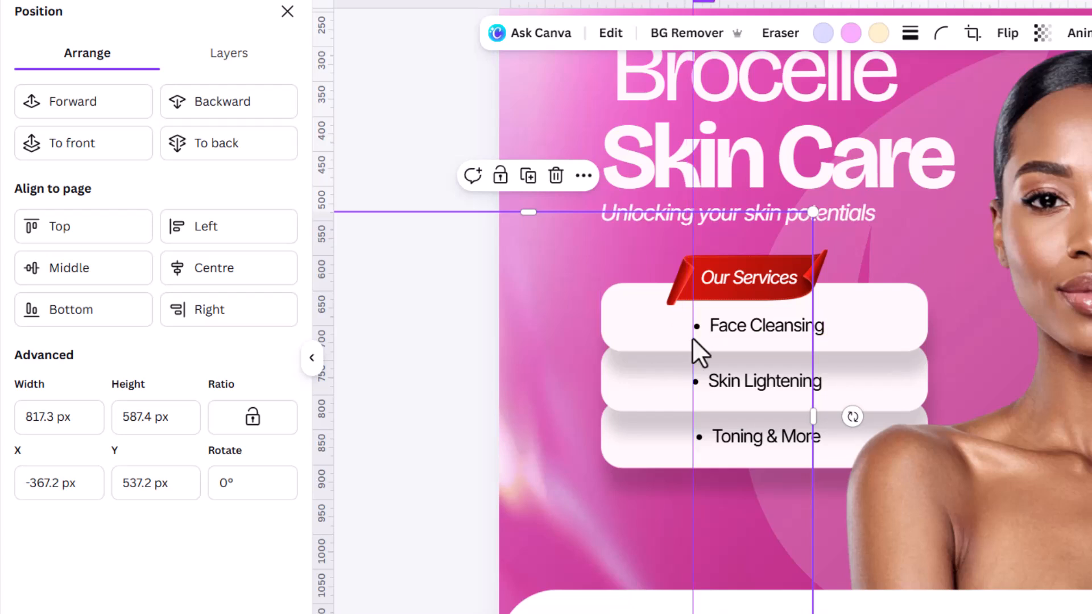
pyautogui.click(753, 432)
pyautogui.moveTo(762, 431); pyautogui.dragTo(763, 441)
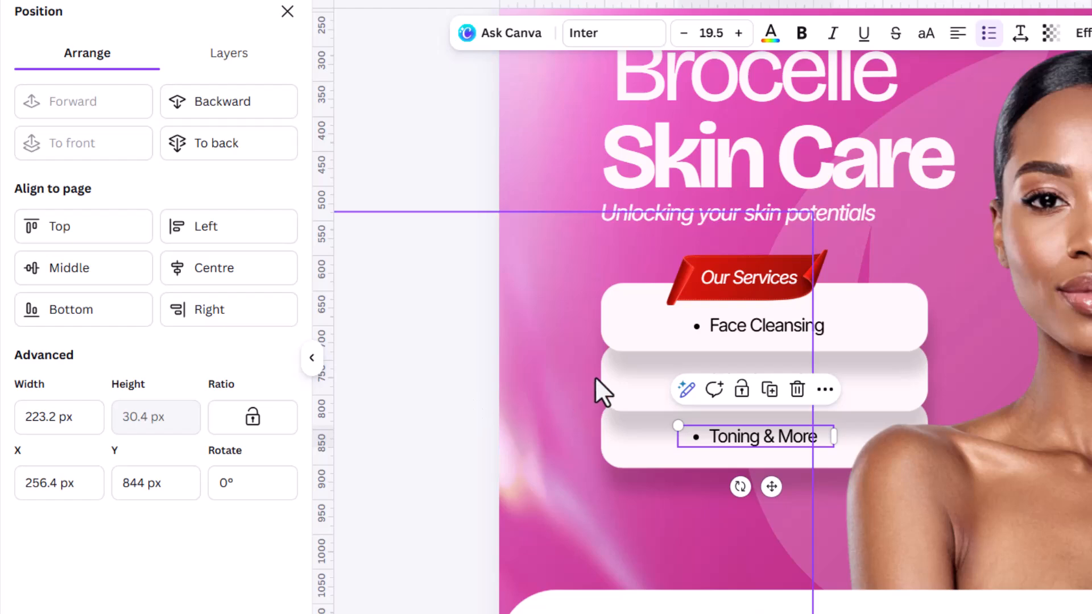
pyautogui.press('Escape')
pyautogui.scroll(-2, 876, 476)
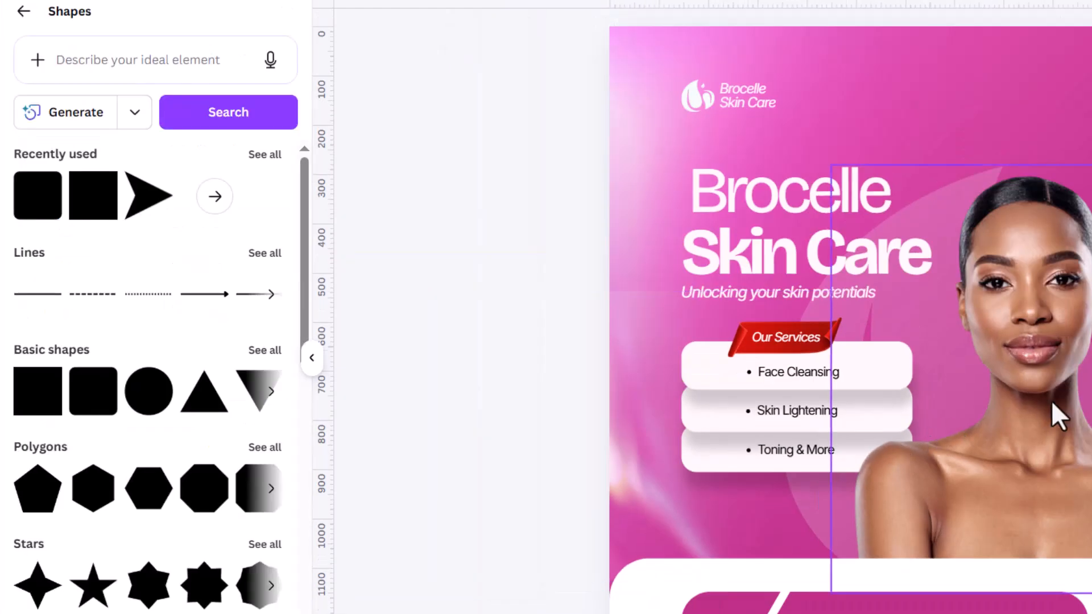
pyautogui.scroll(-2, 1018, 398)
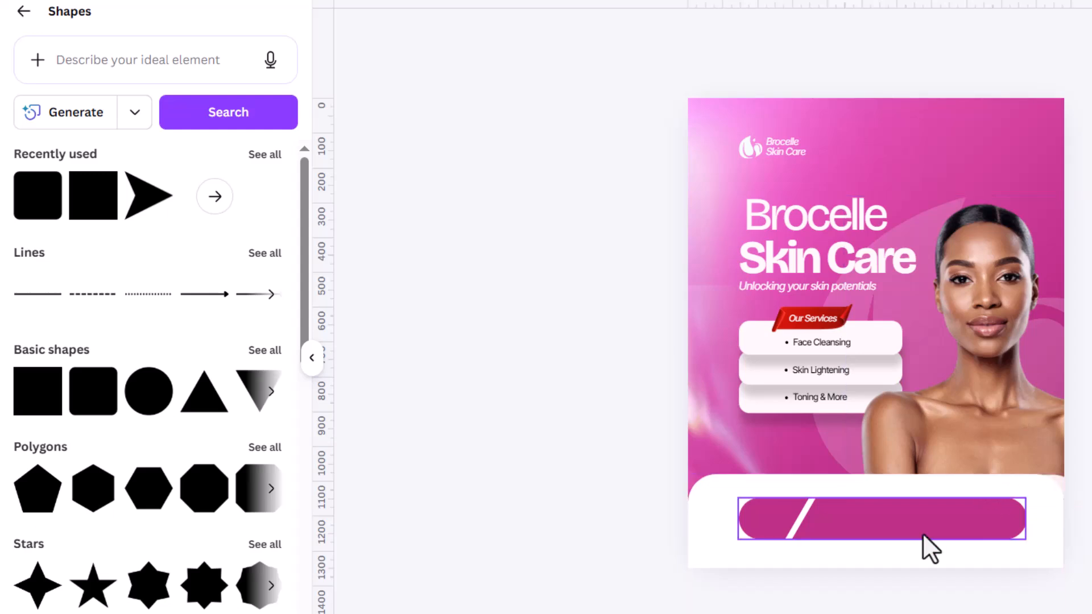
# Check the remaining assets on page 2, return to the flyer and add a rounded square photo frame
pyautogui.click(809, 597)
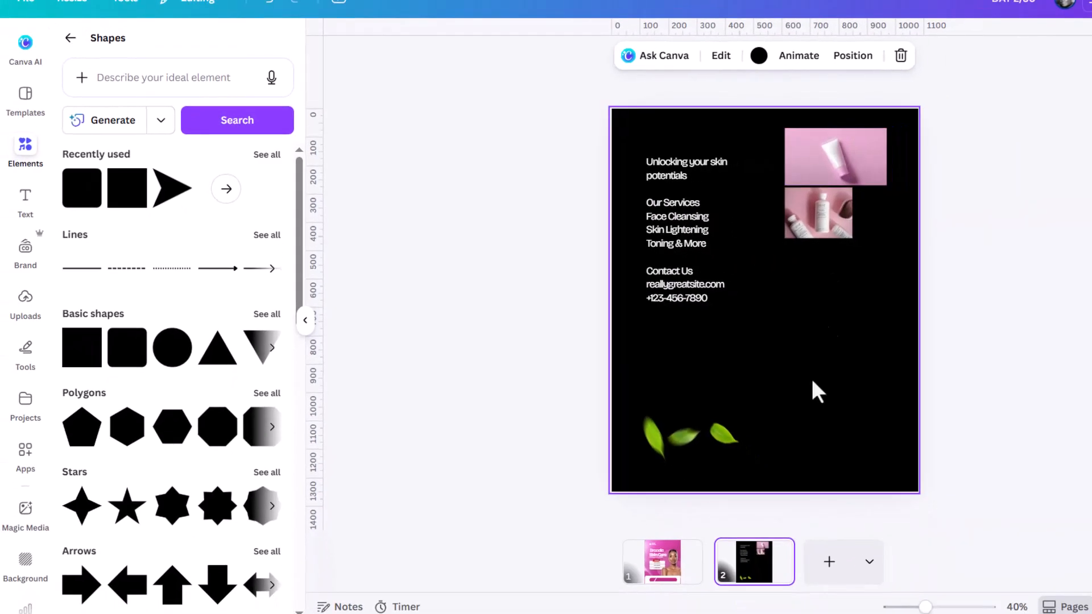
pyautogui.click(690, 554)
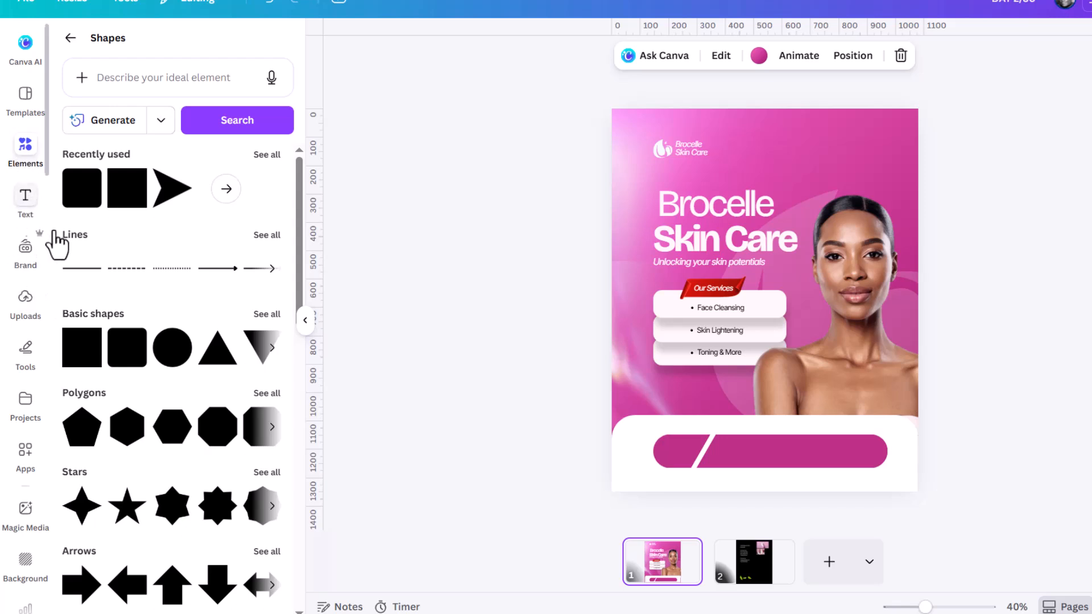
pyautogui.click(71, 40)
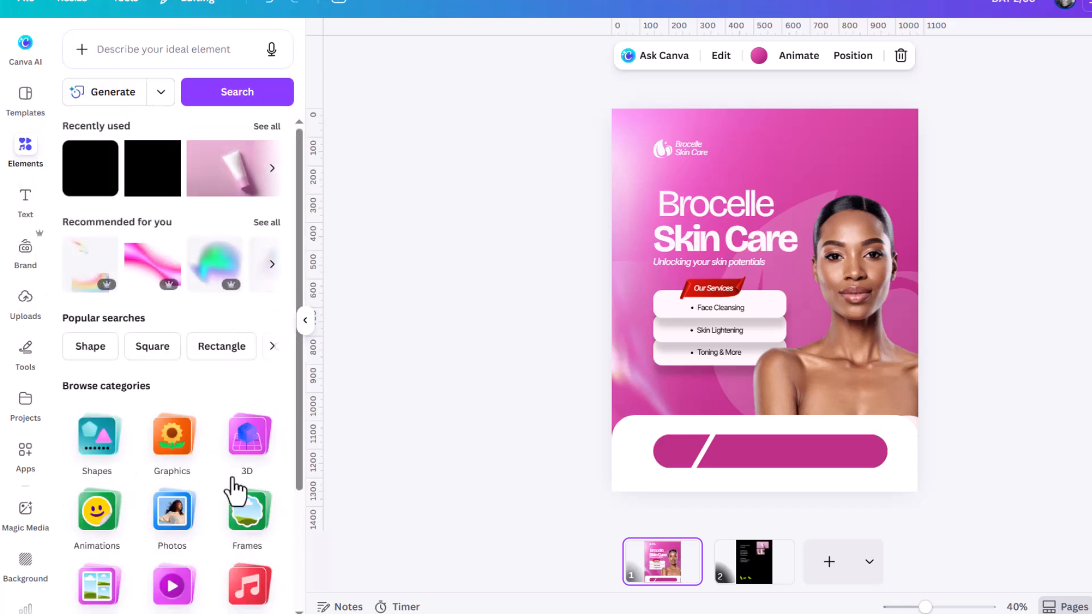
pyautogui.click(245, 540)
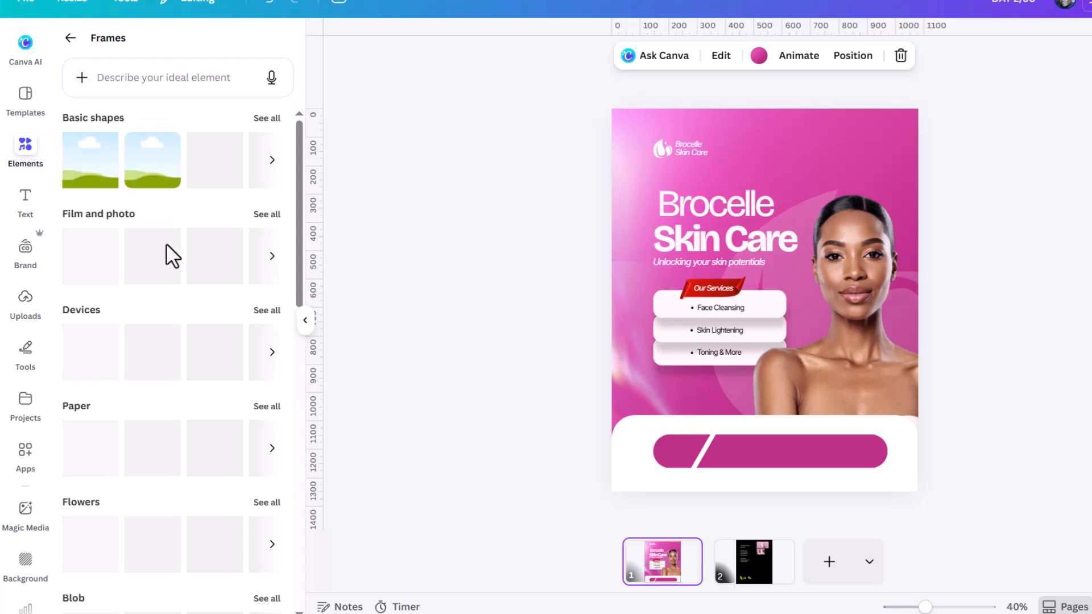
pyautogui.click(149, 177)
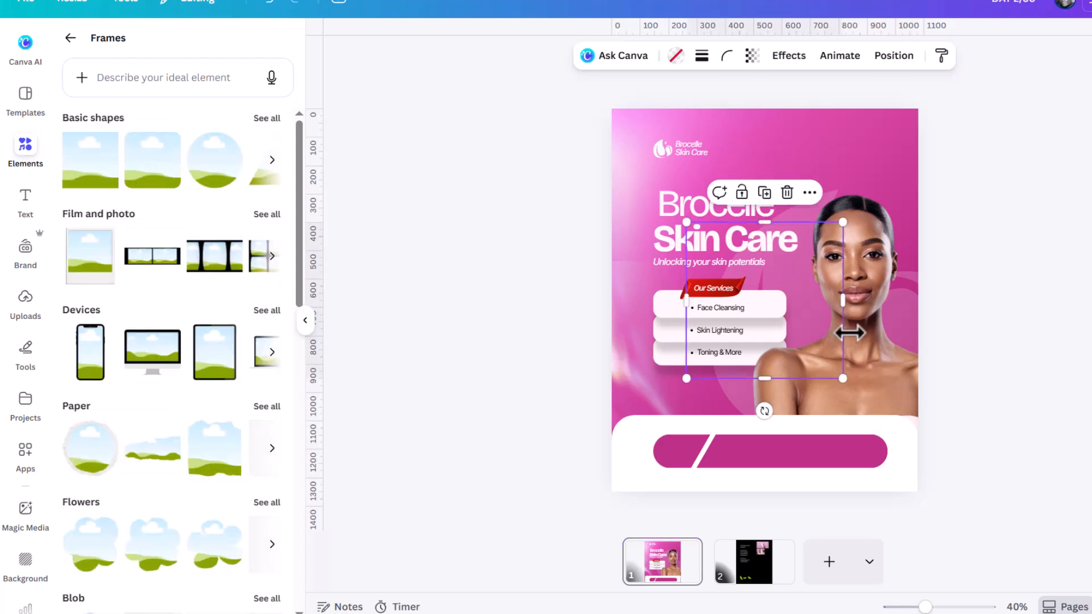
# Shrink the frame into a small portrait rectangle overlapping the white panel's upper edge and place a duplicate beside it
pyautogui.moveTo(794, 296); pyautogui.dragTo(764, 296)
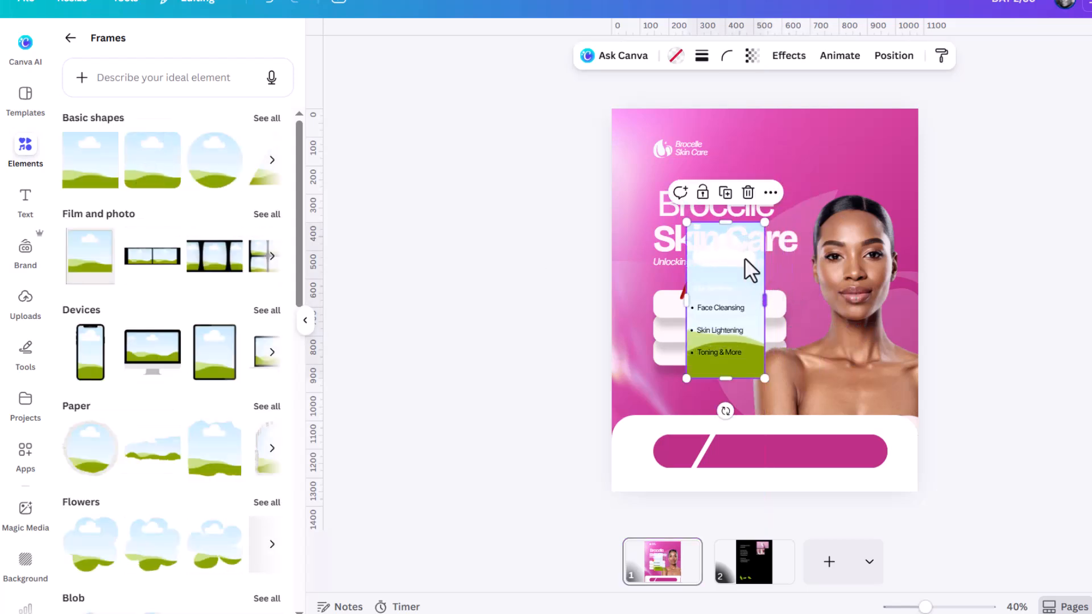
pyautogui.moveTo(722, 222); pyautogui.dragTo(724, 278)
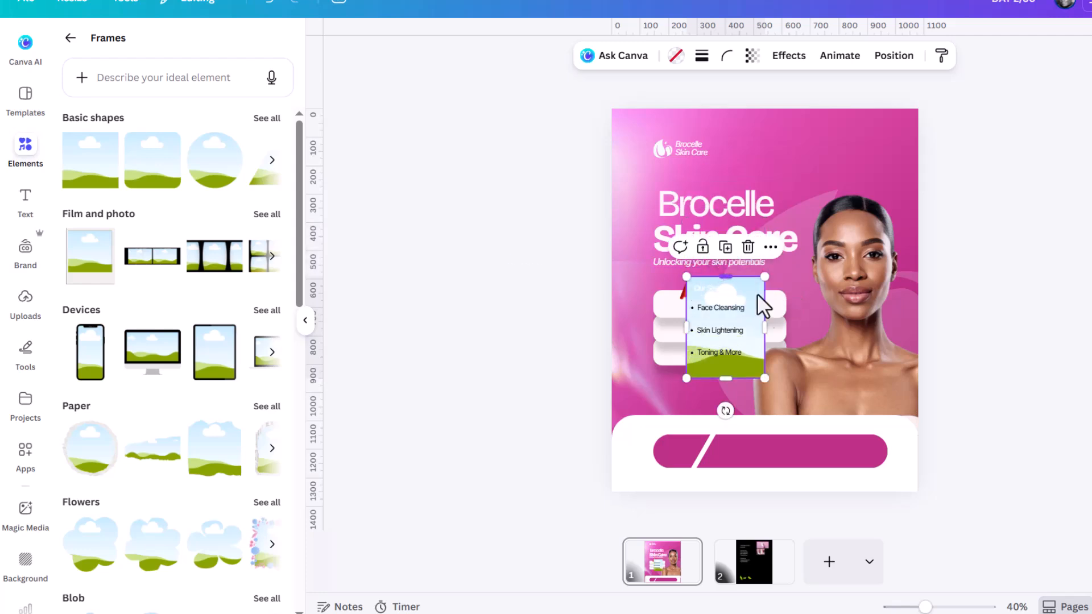
pyautogui.moveTo(768, 328); pyautogui.dragTo(826, 352)
pyautogui.moveTo(860, 388); pyautogui.dragTo(851, 367)
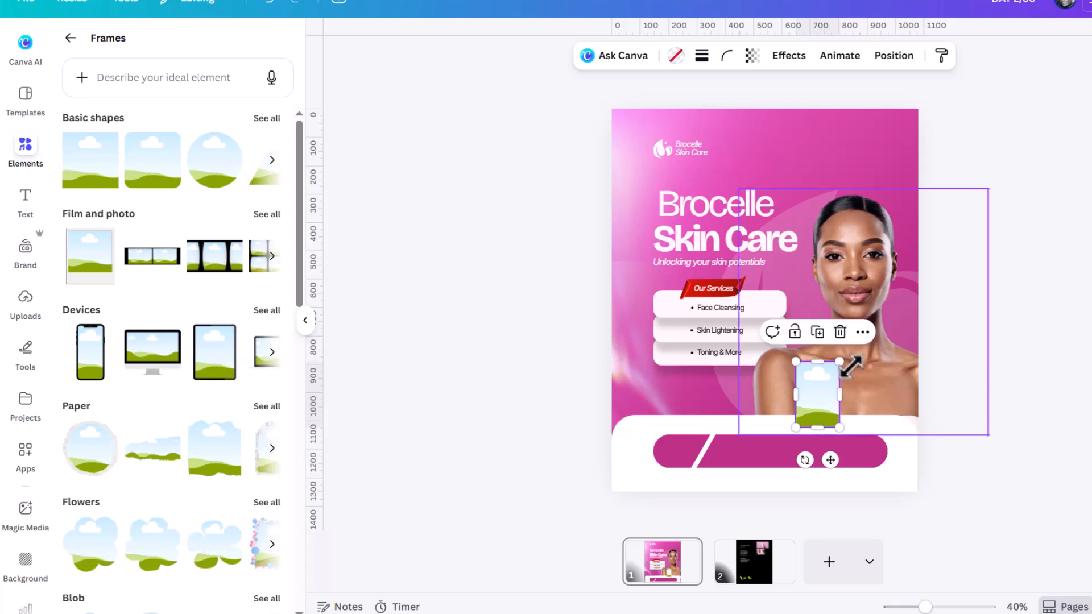
pyautogui.moveTo(814, 401); pyautogui.dragTo(868, 386)
pyautogui.keyDown('shift'); pyautogui.click(844, 393); pyautogui.keyUp('shift')
# Bring the two product photos over from page 2, filling the left frame with the bottle and the right frame with the tube
pyautogui.click(762, 554)
pyautogui.moveTo(826, 199); pyautogui.dragTo(663, 580)
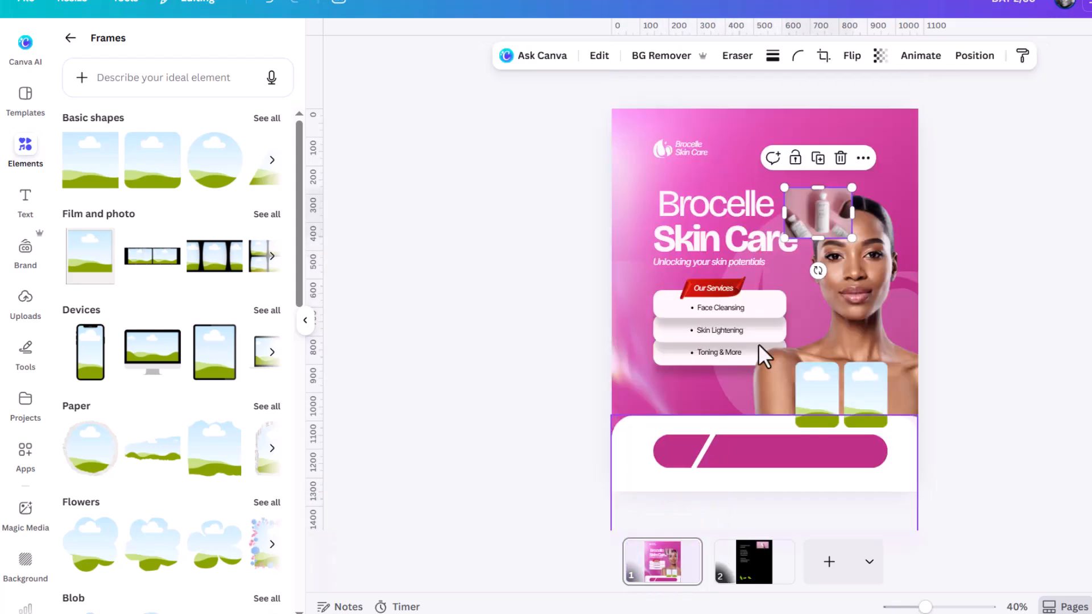
pyautogui.moveTo(827, 227); pyautogui.dragTo(811, 411)
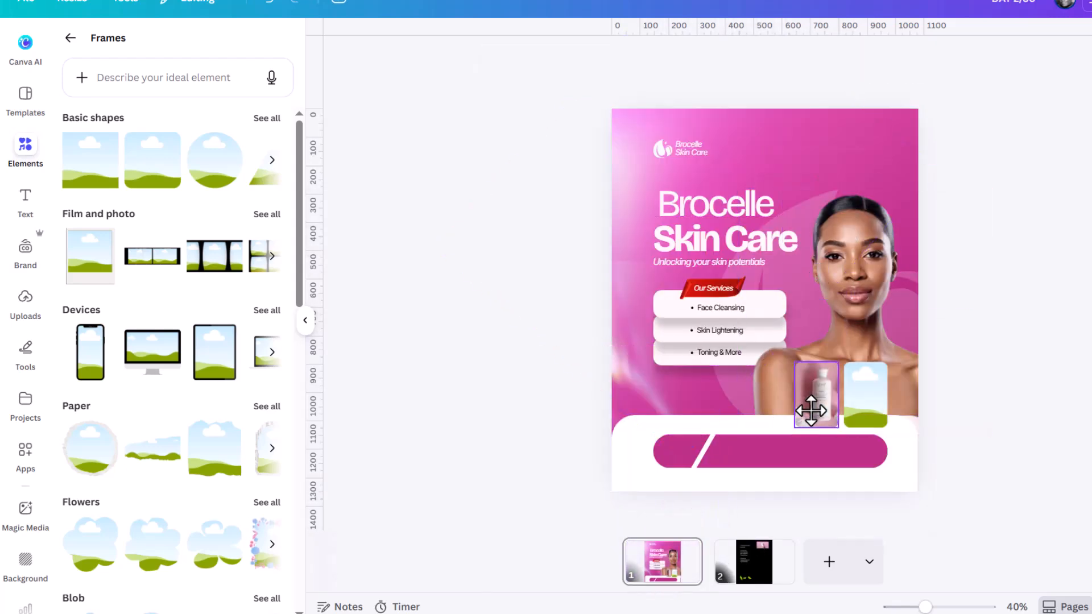
pyautogui.click(747, 580)
pyautogui.click(834, 217)
pyautogui.moveTo(834, 217); pyautogui.dragTo(660, 558)
pyautogui.moveTo(863, 158); pyautogui.dragTo(865, 398)
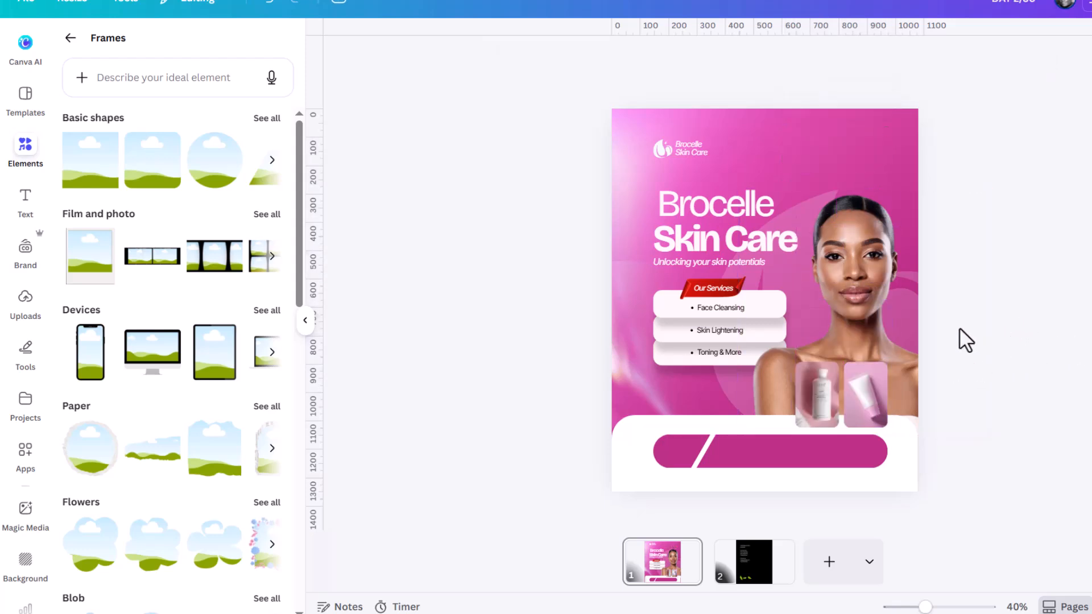
# Copy the website and phone number lines from the text block on page 2
pyautogui.click(759, 569)
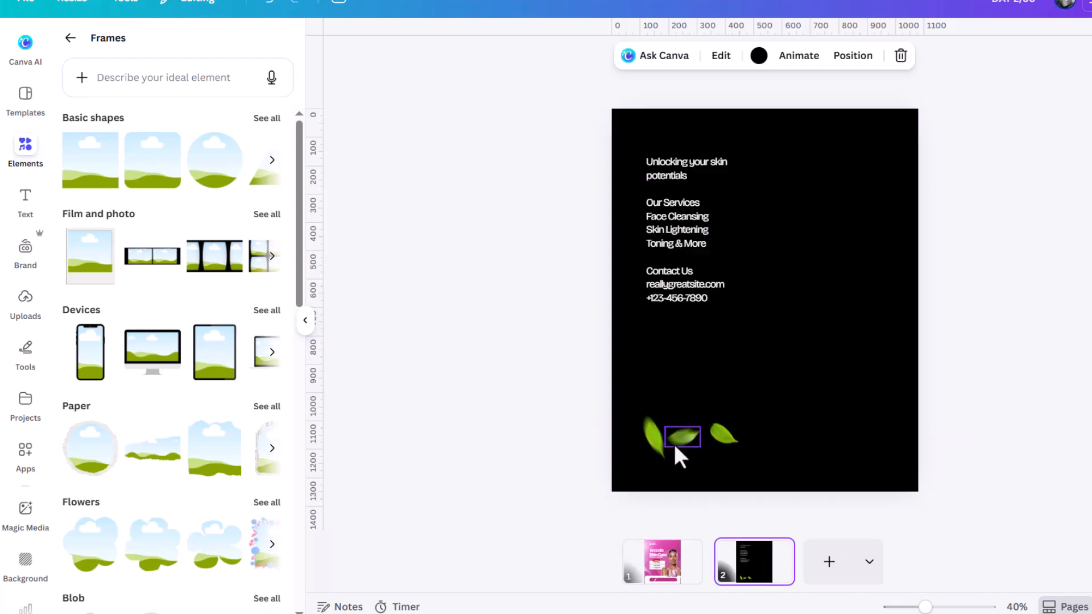
pyautogui.click(674, 289)
pyautogui.click(673, 285)
pyautogui.moveTo(647, 273); pyautogui.dragTo(711, 296)
pyautogui.click(682, 294)
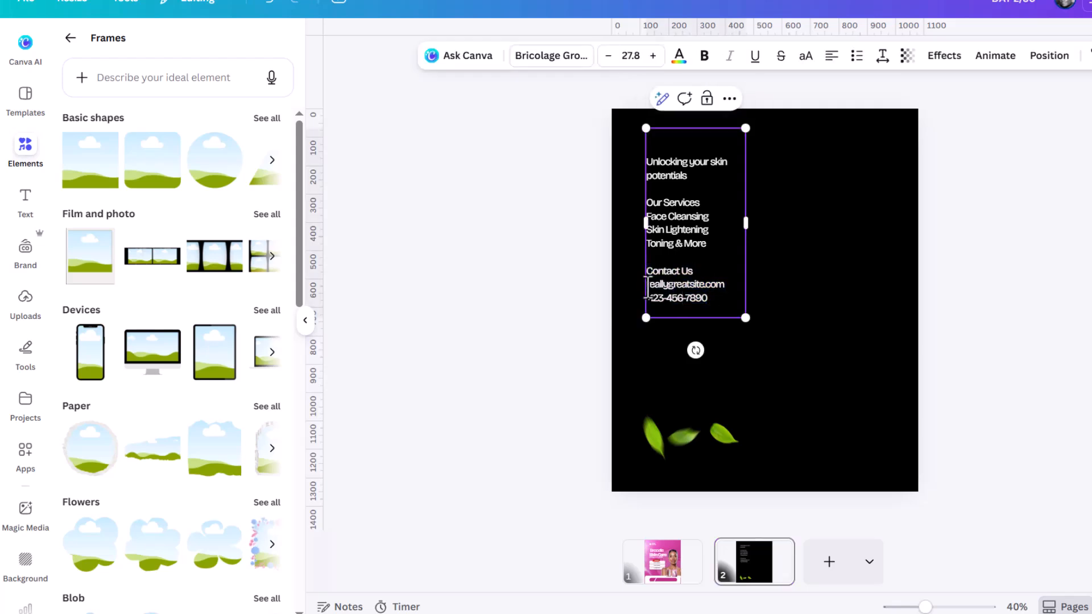
pyautogui.moveTo(647, 286); pyautogui.dragTo(715, 300)
pyautogui.moveTo(647, 289); pyautogui.dragTo(720, 304)
pyautogui.hotkey('ctrl', 'c')
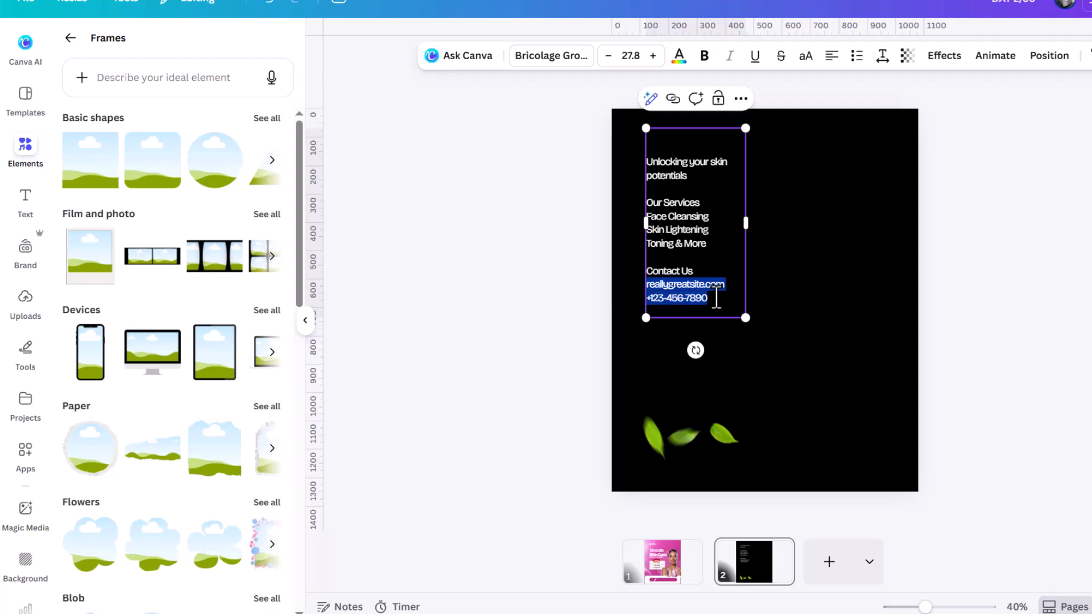
# Place a duplicate of the italic "Unlocking your skin potentials" tagline on the flyer's pink contact bar
pyautogui.click(672, 573)
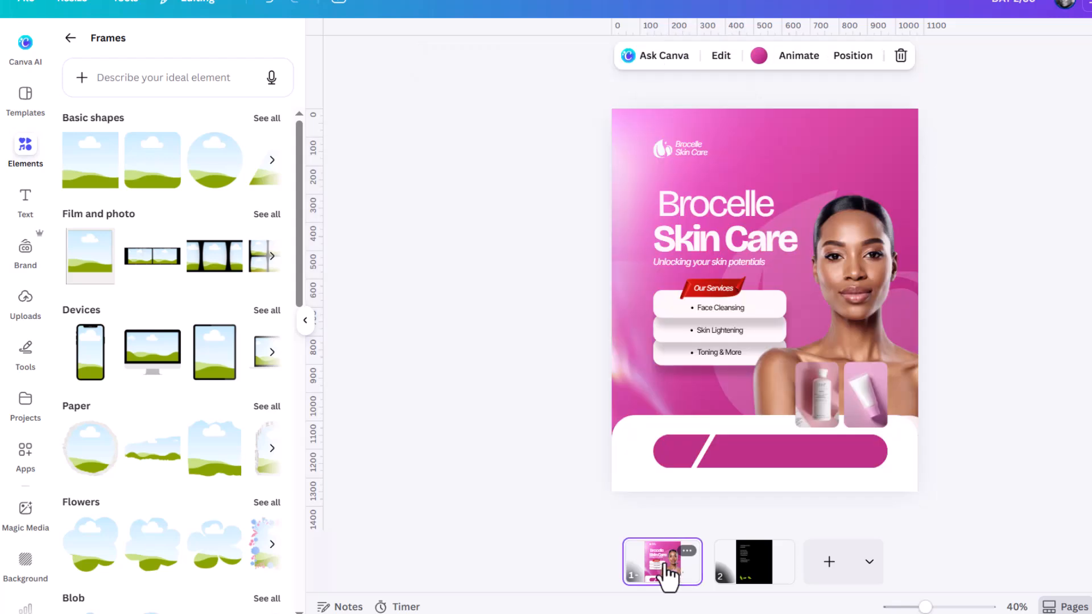
pyautogui.click(725, 309)
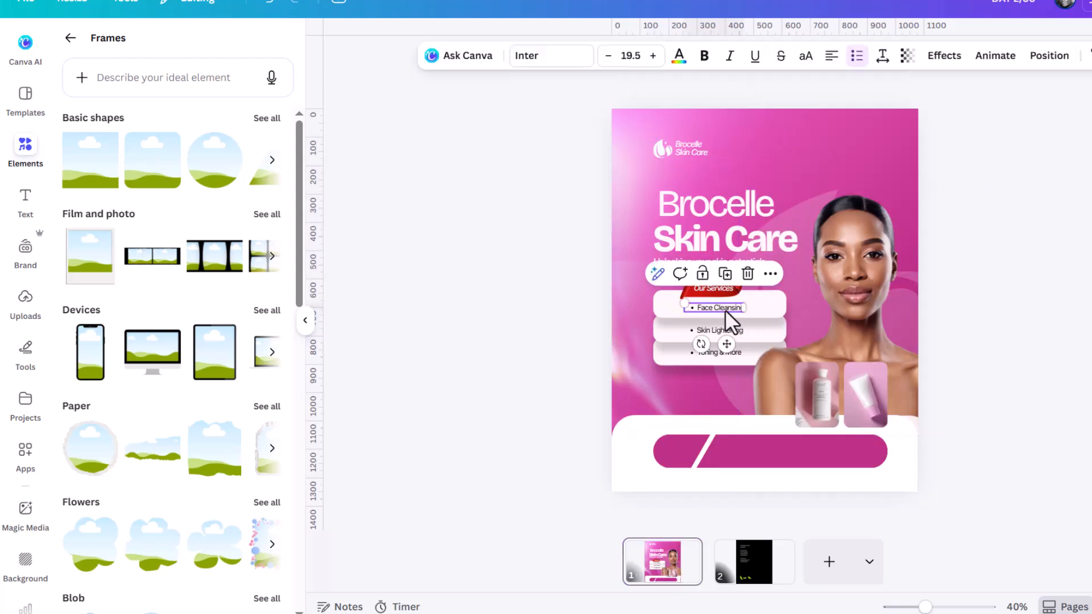
pyautogui.click(668, 260)
pyautogui.moveTo(721, 299); pyautogui.dragTo(742, 451)
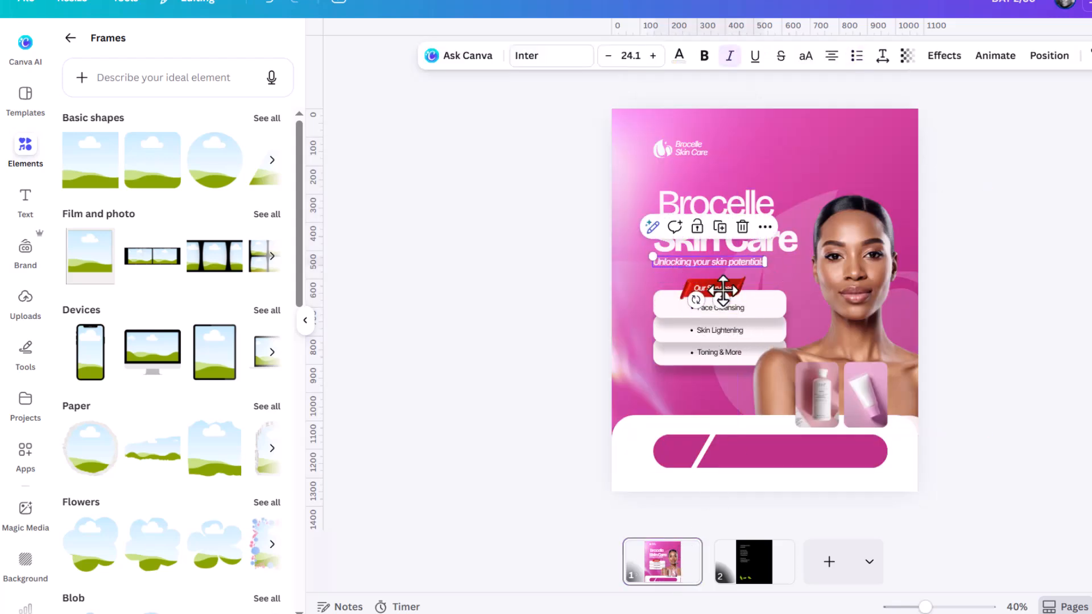
# Replace the duplicated tagline's text with the copied website and phone number, and widen its text box across the contact bar
pyautogui.moveTo(542, 357); pyautogui.dragTo(547, 361)
pyautogui.doubleClick(555, 367)
pyautogui.hotkey('ctrl', 'v')
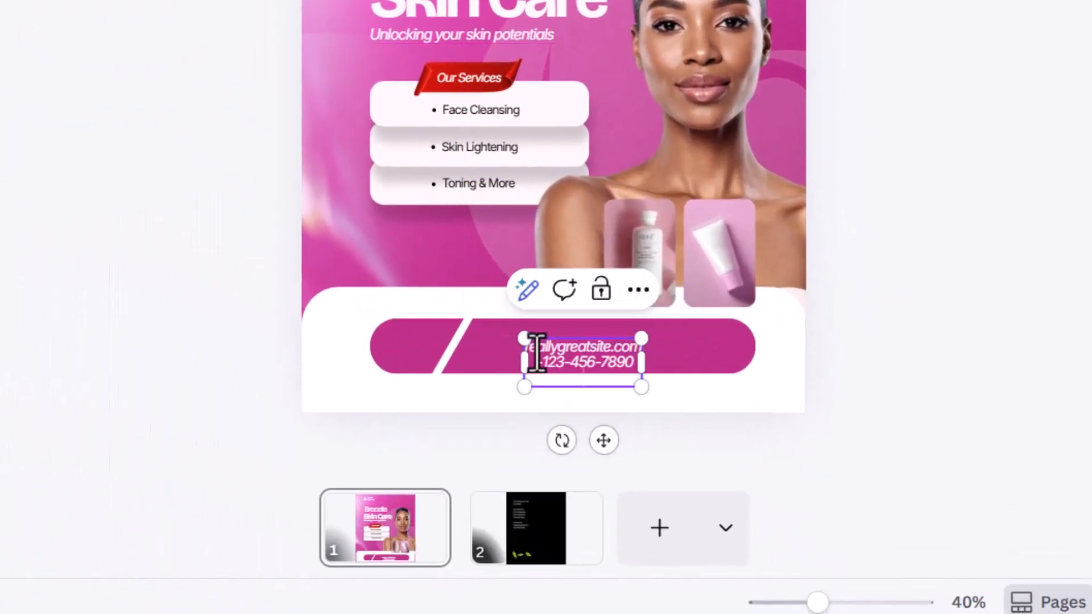
pyautogui.moveTo(644, 364); pyautogui.dragTo(785, 351)
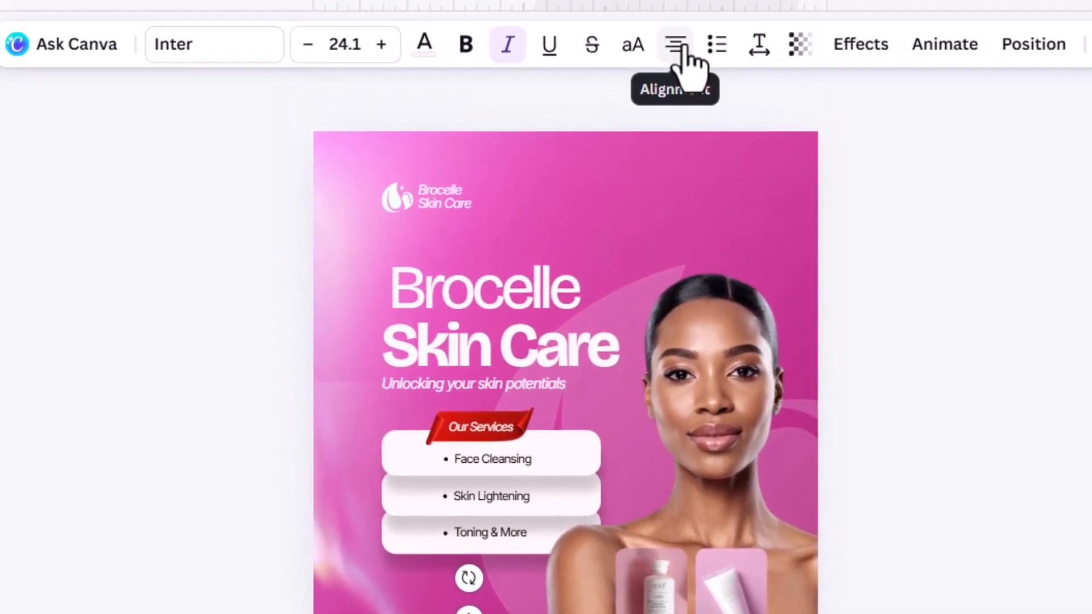
# Left-align the contact text, then copy its phone number line and remove it so only reallygreatsite.com remains
pyautogui.click(684, 50)
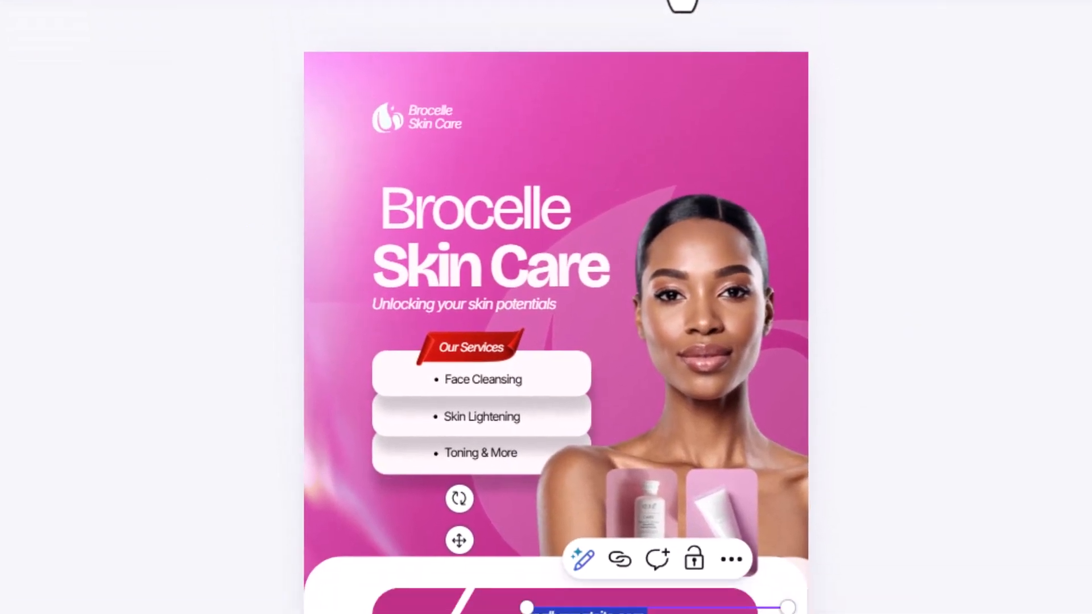
pyautogui.click(637, 419)
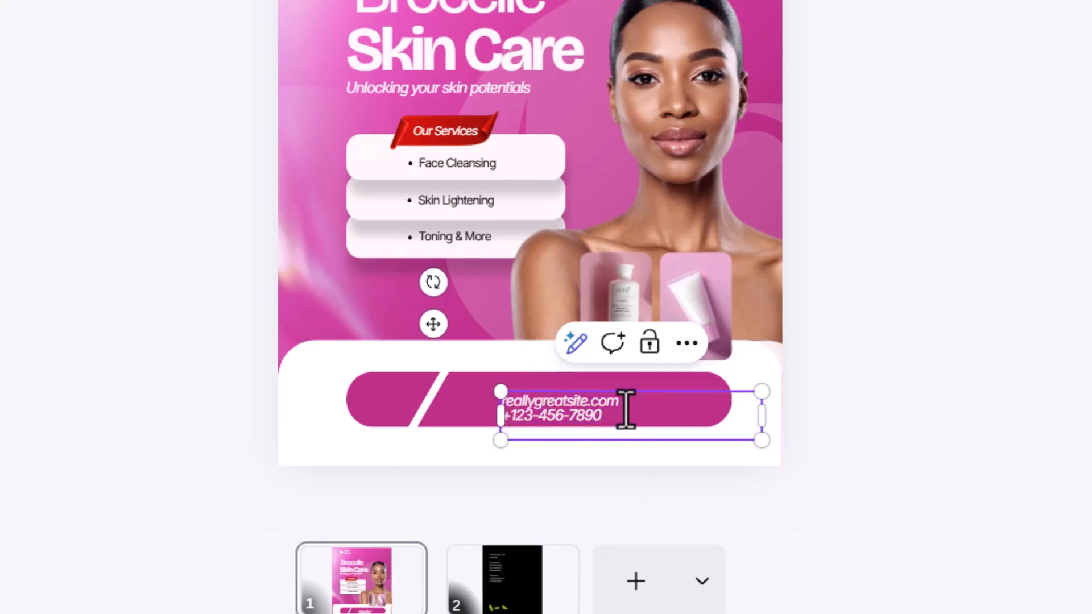
pyautogui.moveTo(626, 408); pyautogui.dragTo(629, 434)
pyautogui.hotkey('ctrl', 'c')
pyautogui.press('BackSpace')
pyautogui.press('BackSpace')
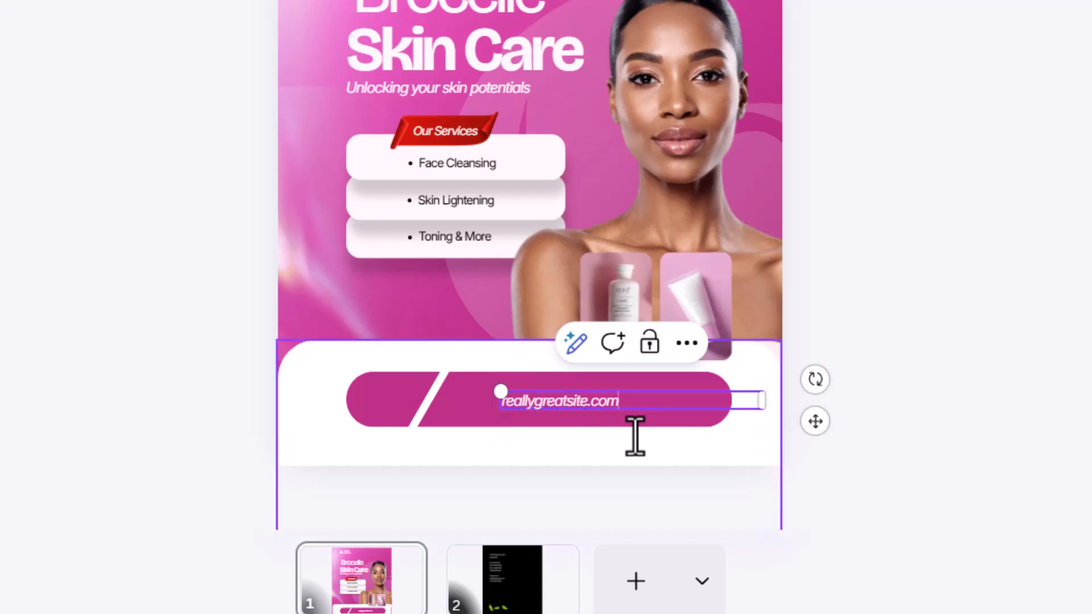
# Narrow the website text box to fit its line and put the phone number in a separate text box beside it without blank lines
pyautogui.moveTo(760, 400); pyautogui.dragTo(682, 389)
pyautogui.doubleClick(672, 402)
pyautogui.hotkey('ctrl', 'v')
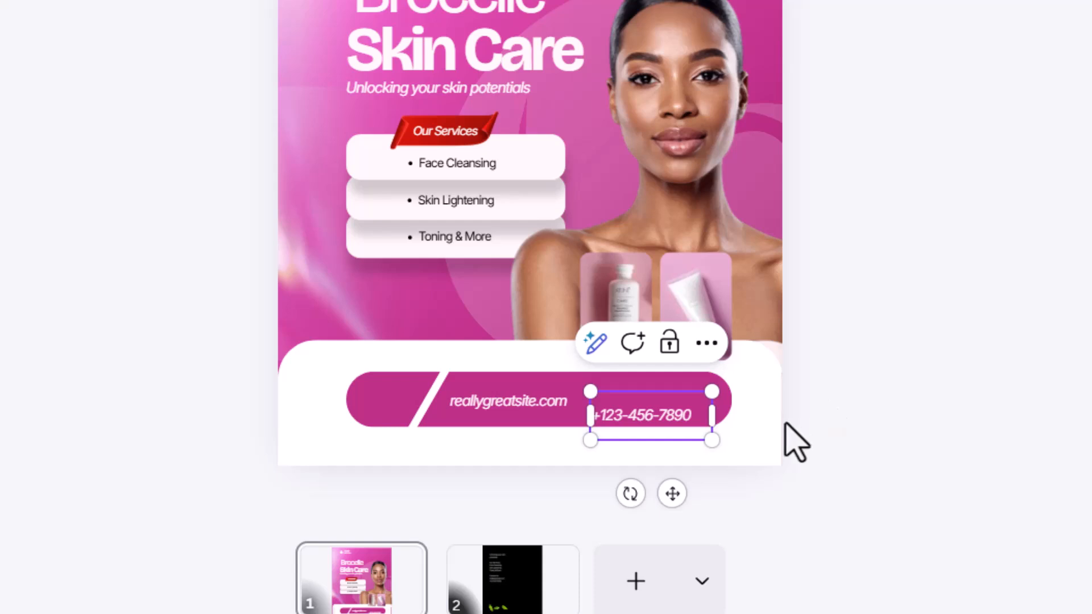
pyautogui.press('BackSpace')
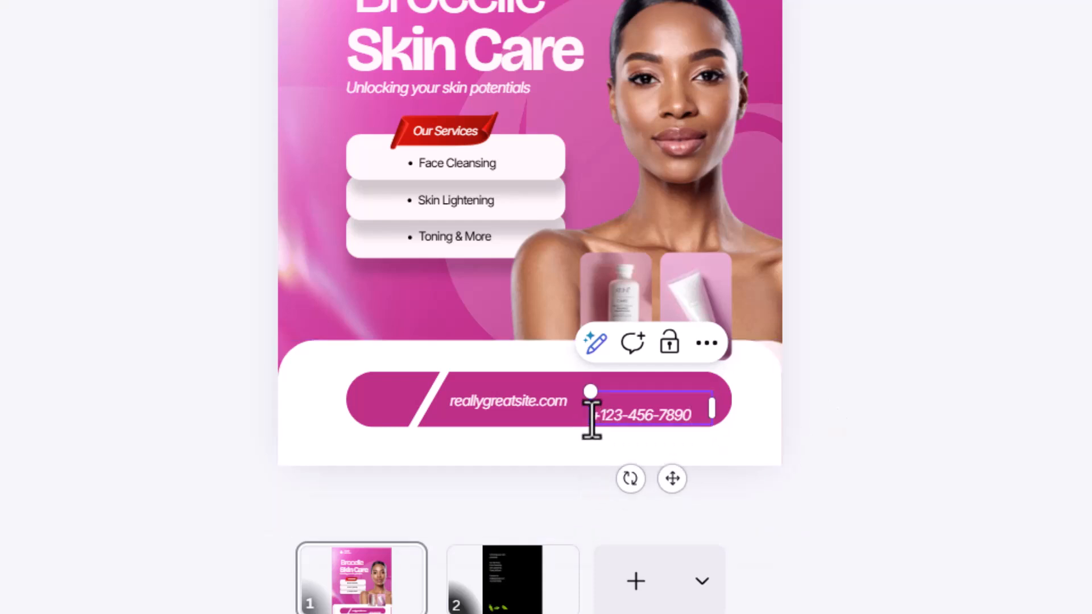
# Shift the website text slightly closer to the phone number on the contact bar
pyautogui.click(896, 410)
pyautogui.doubleClick(492, 405)
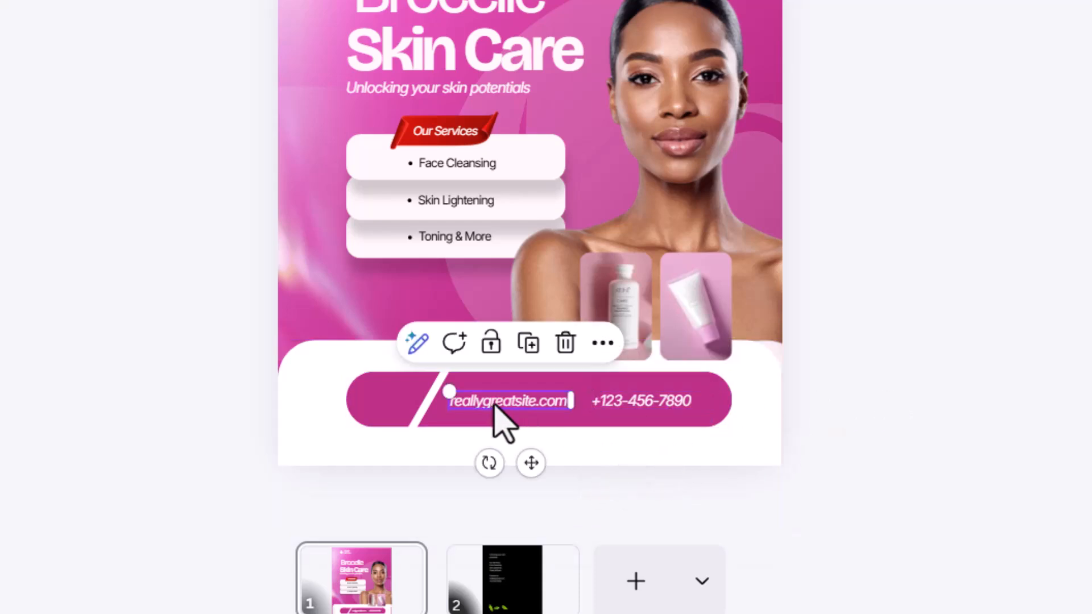
pyautogui.moveTo(509, 405); pyautogui.dragTo(519, 404)
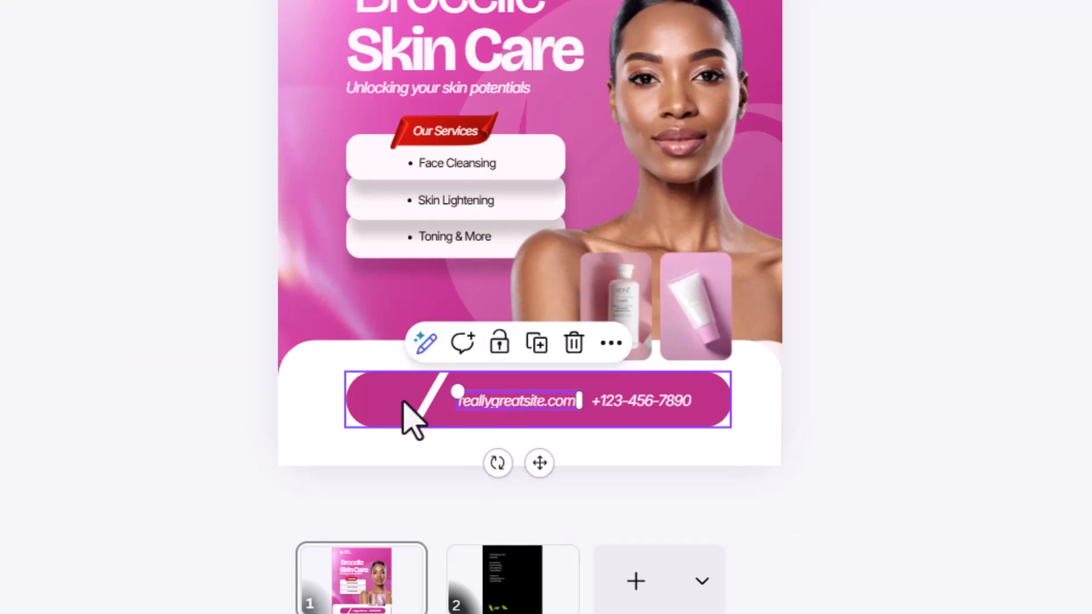
# Duplicate the faint logo watermark that sits behind the model
pyautogui.click(663, 36)
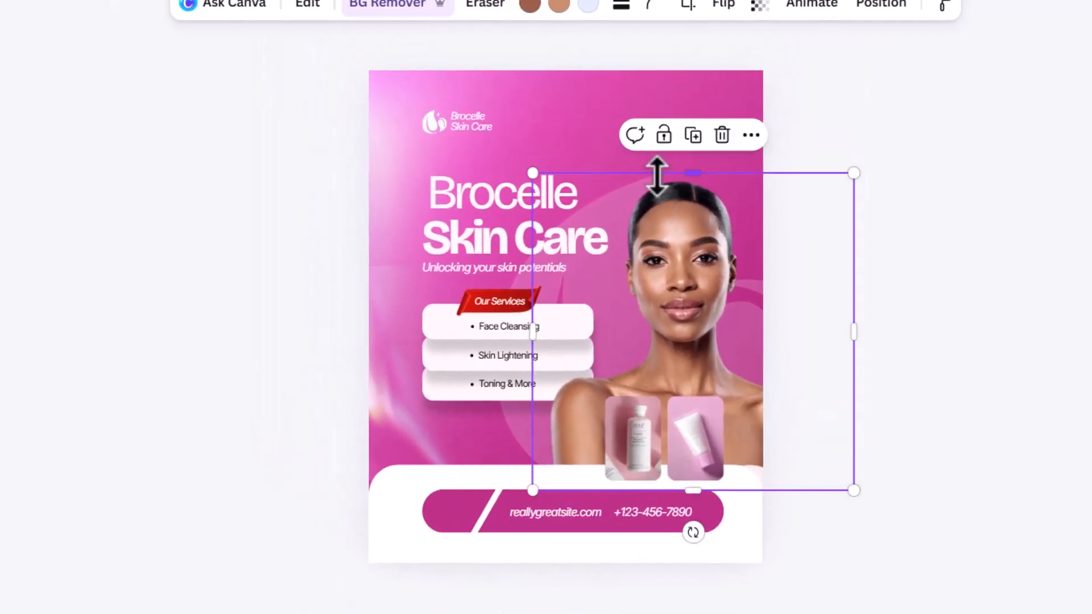
pyautogui.click(647, 163)
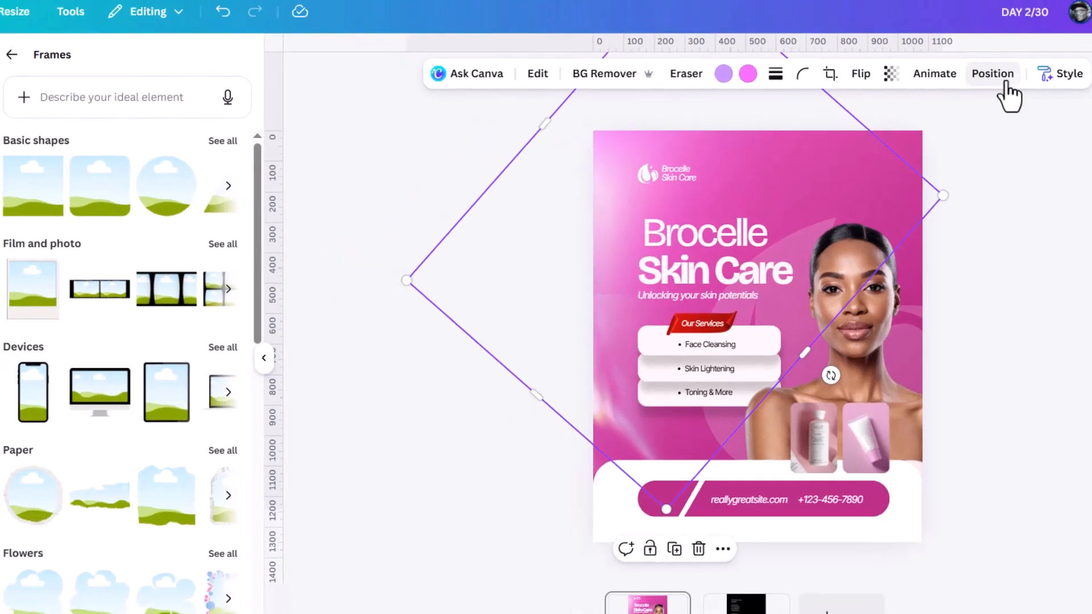
pyautogui.click(992, 73)
pyautogui.click(196, 108)
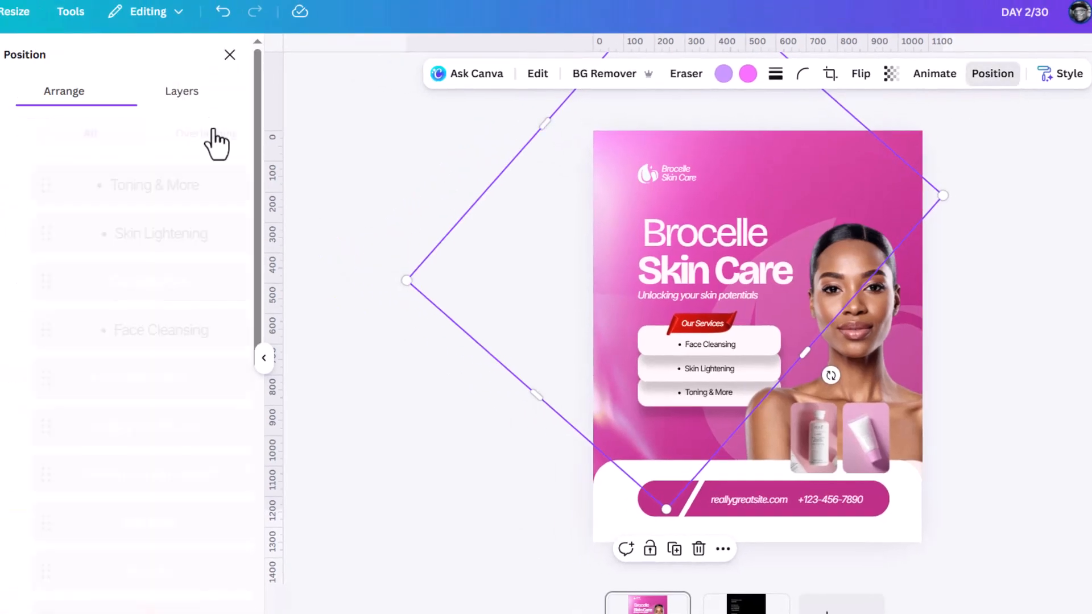
pyautogui.click(159, 605)
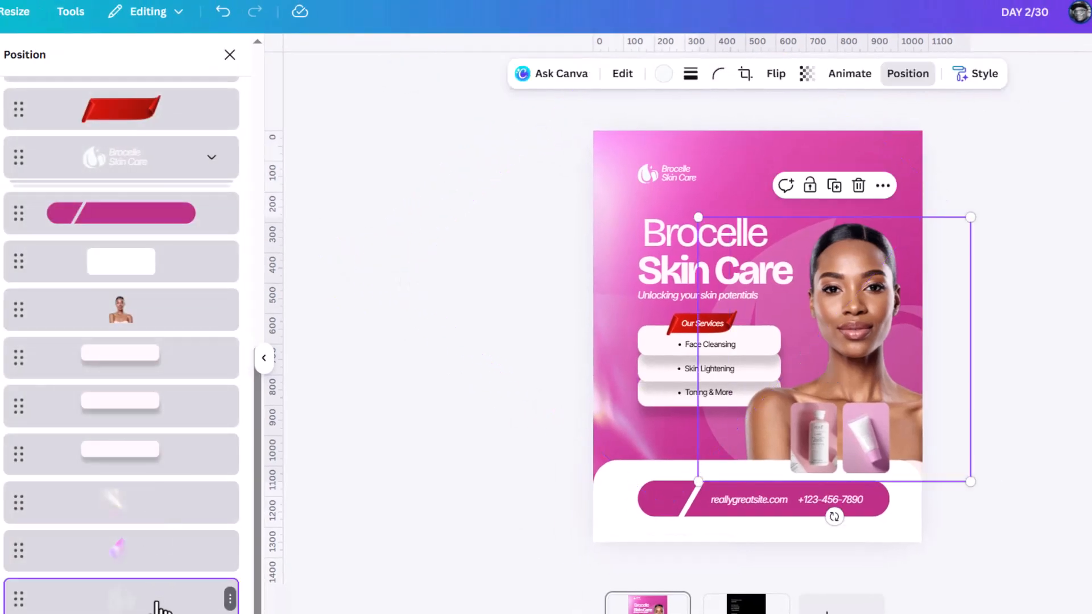
pyautogui.hotkey('ctrl', 'd')
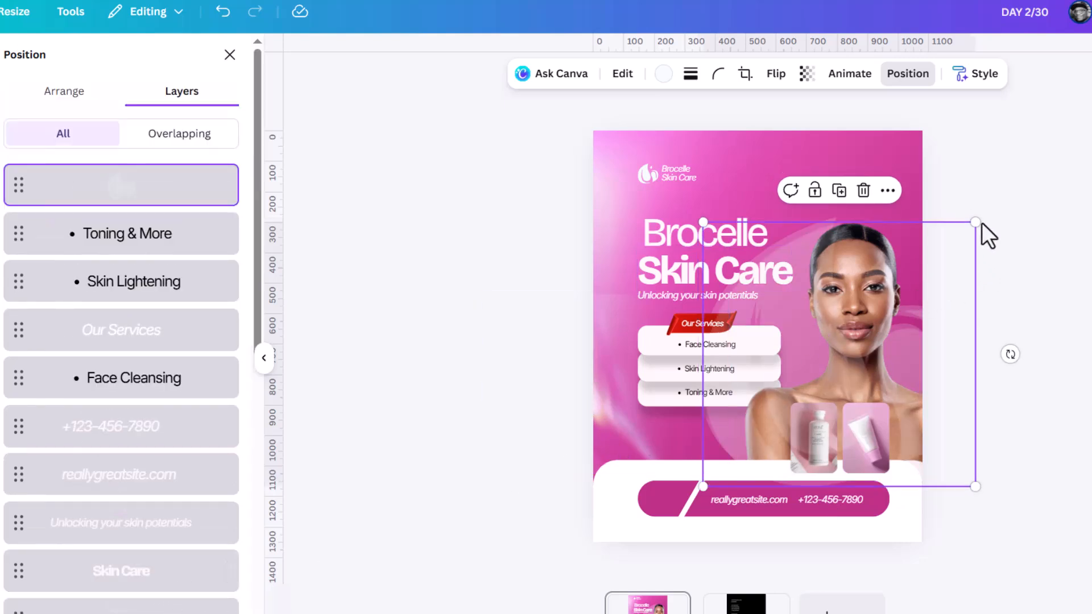
# Shrink the duplicated logo to icon size and set its transparency to 100
pyautogui.moveTo(975, 222); pyautogui.dragTo(760, 431)
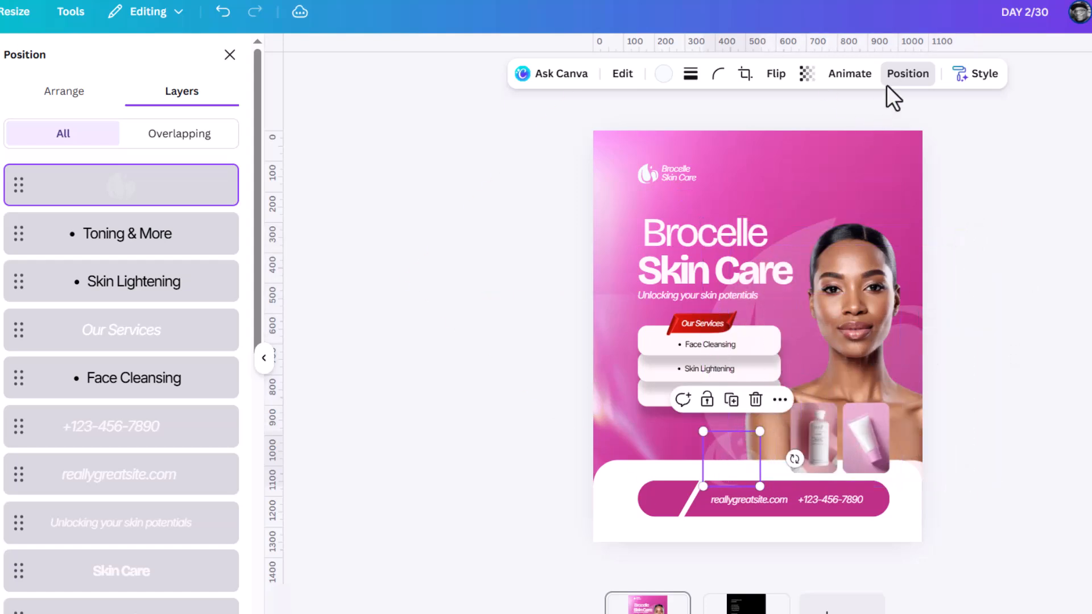
pyautogui.click(808, 77)
pyautogui.moveTo(758, 146); pyautogui.dragTo(994, 153)
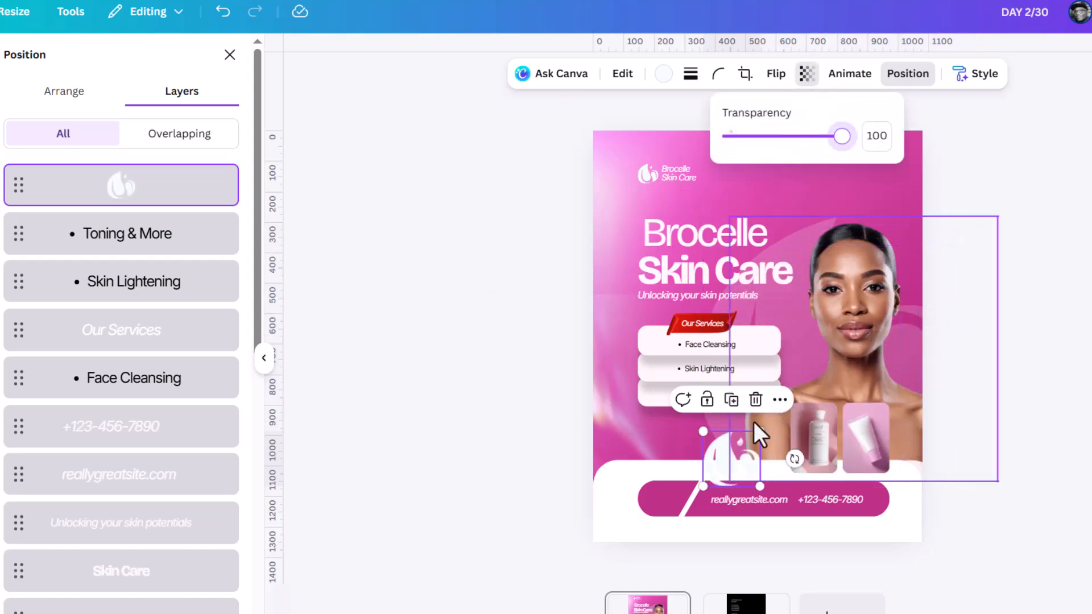
# Place the duplicated logo on the left end of the pink contact bar, sized to about 71 by 69
pyautogui.moveTo(721, 483); pyautogui.dragTo(666, 517)
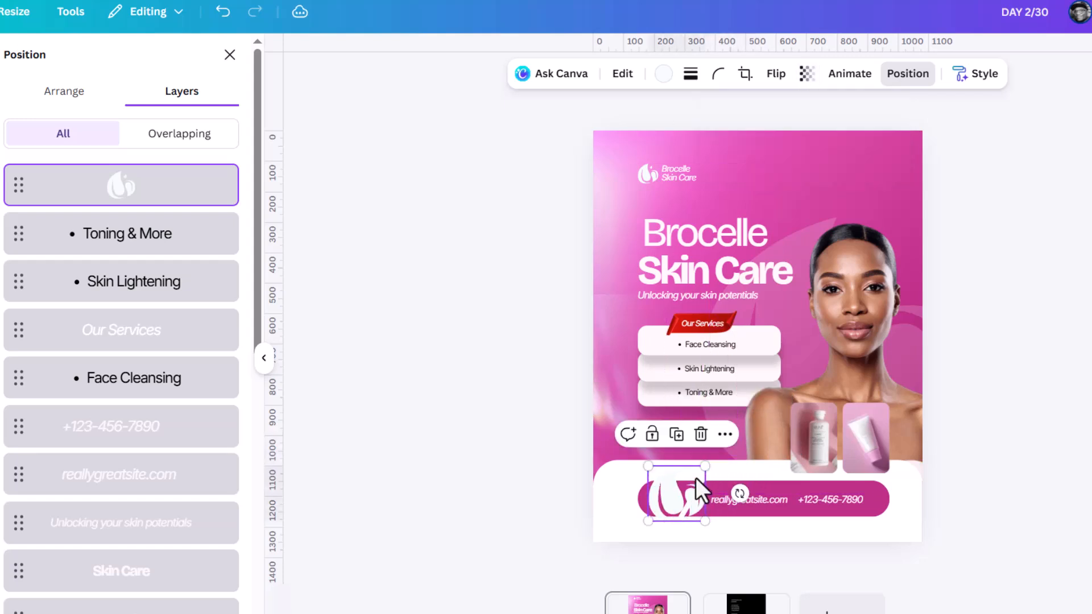
pyautogui.click(703, 467)
pyautogui.press('alt')
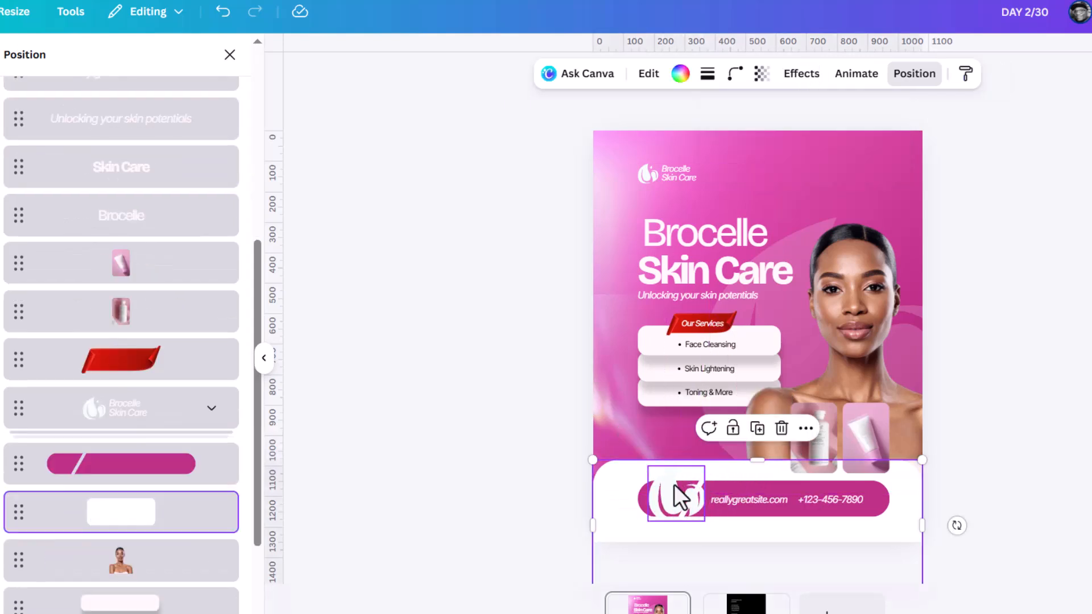
pyautogui.click(676, 487)
pyautogui.moveTo(705, 466); pyautogui.dragTo(691, 475)
pyautogui.scroll(5, 670, 511)
pyautogui.moveTo(612, 519); pyautogui.dragTo(595, 528)
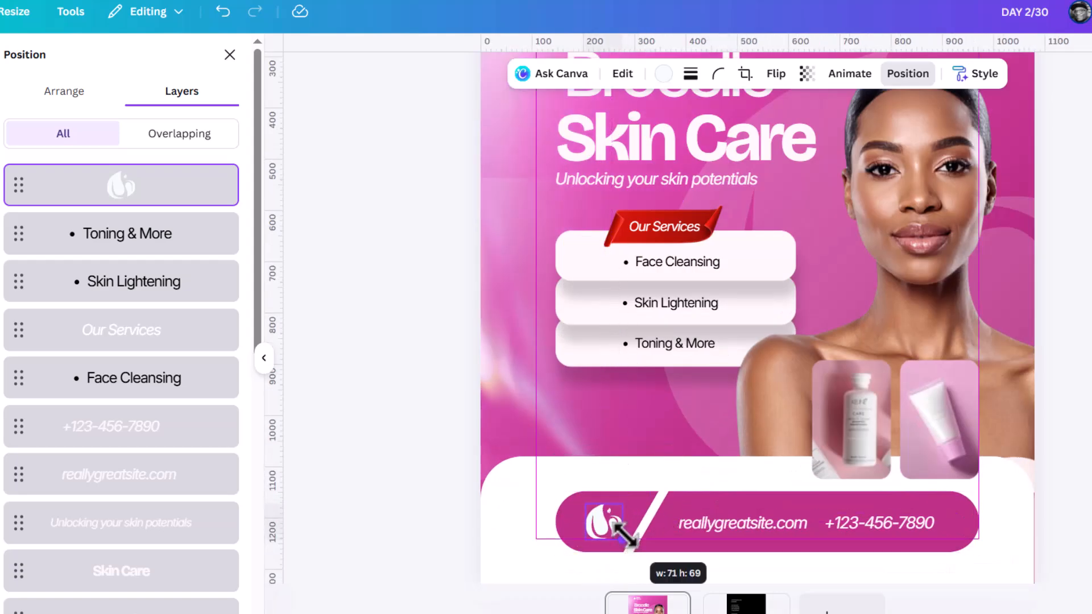
pyautogui.scroll(-5, 759, 424)
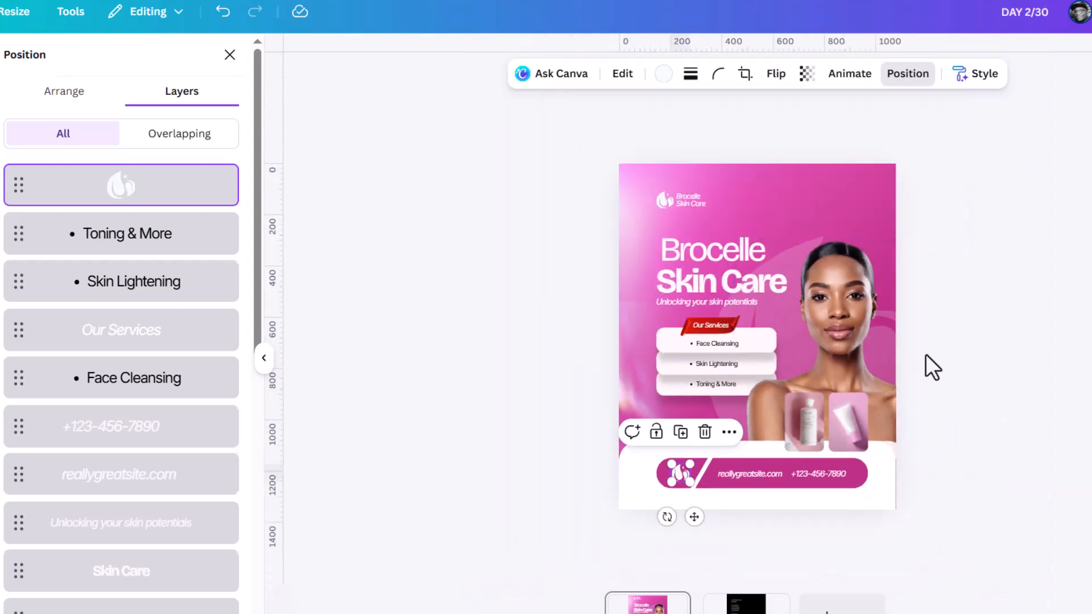
pyautogui.hotkey('alt', '1')
# Cut the three green leaves from page 2 and paste them onto the flyer on page 1
pyautogui.click(746, 603)
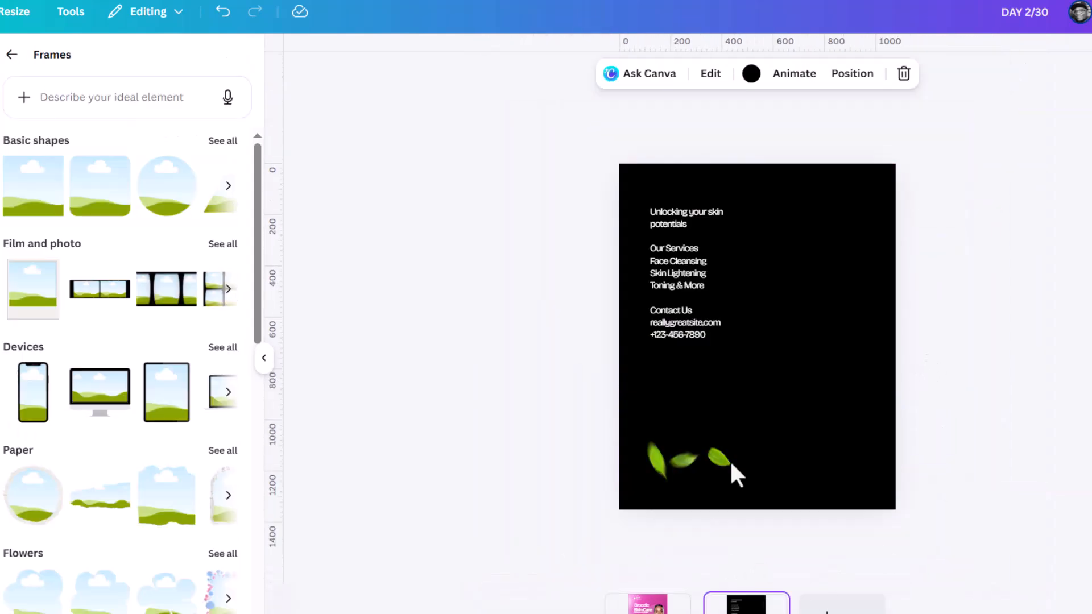
pyautogui.click(653, 467)
pyautogui.keyDown('shift'); pyautogui.click(688, 460); pyautogui.keyUp('shift')
pyautogui.keyDown('shift'); pyautogui.click(720, 455); pyautogui.keyUp('shift')
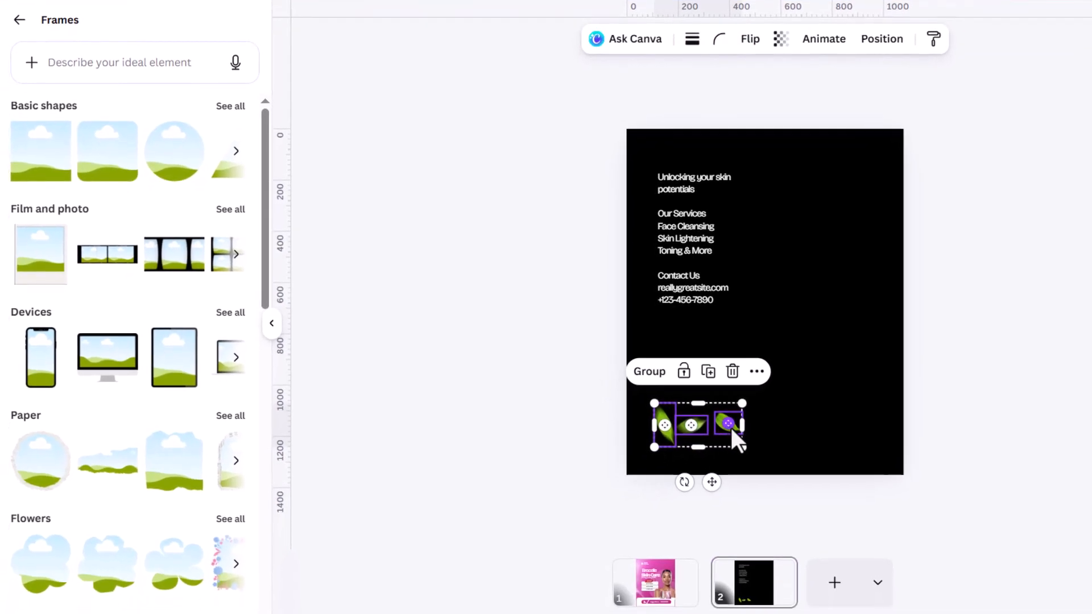
pyautogui.hotkey('ctrl', 'x')
pyautogui.moveTo(665, 578)
pyautogui.mouseDown()
pyautogui.moveTo(724, 398)
pyautogui.moveTo(670, 586)
pyautogui.mouseUp()
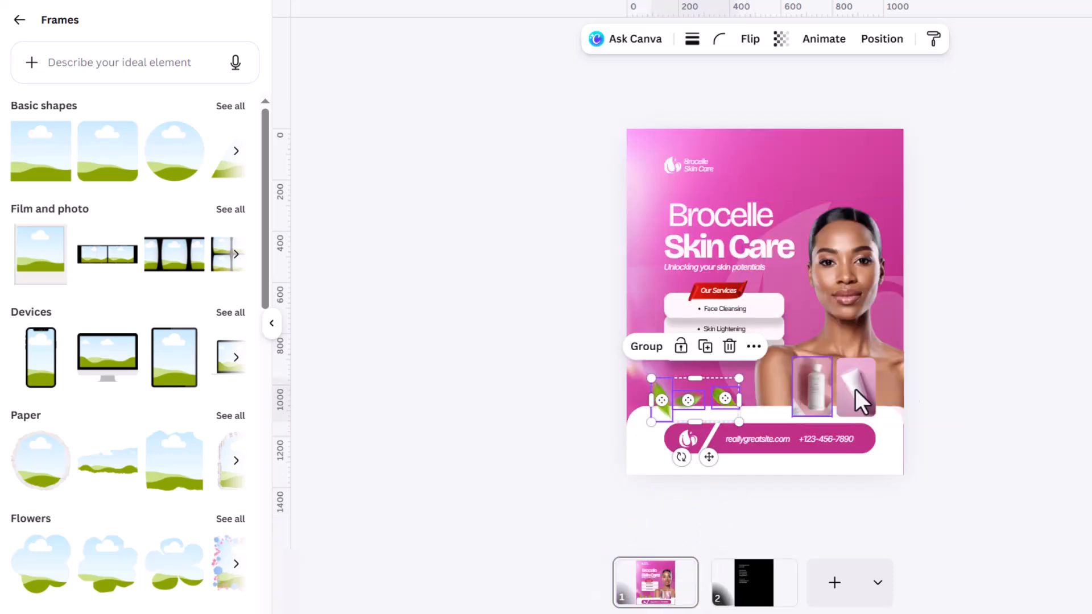
pyautogui.click(990, 346)
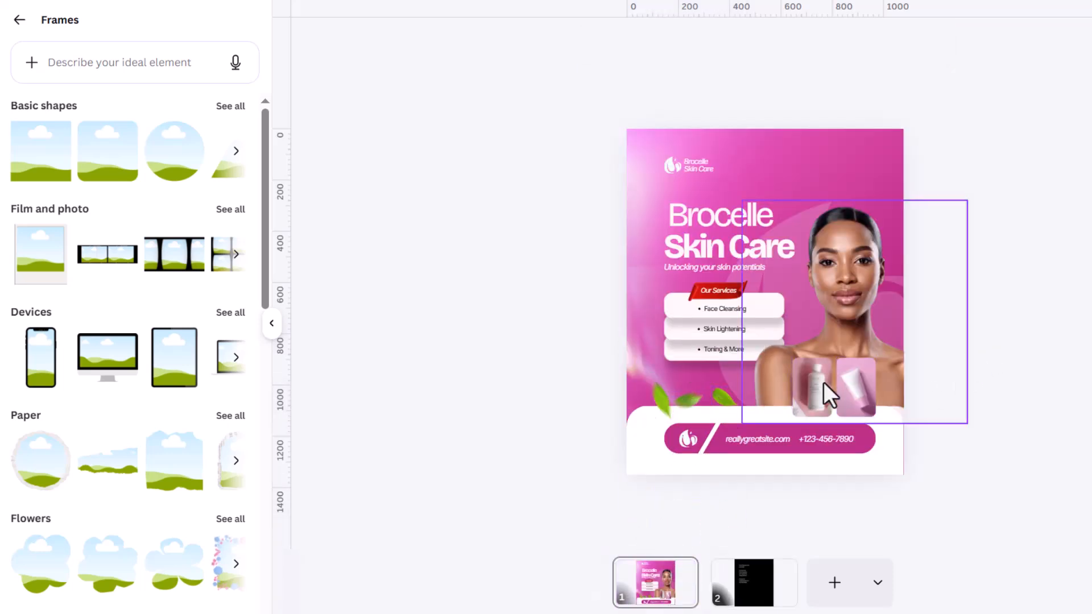
# Place one leaf, enlarged, in the flyer's upper right corner and the tall leaf, enlarged, in its lower right corner
pyautogui.click(731, 395)
pyautogui.moveTo(723, 399); pyautogui.dragTo(880, 177)
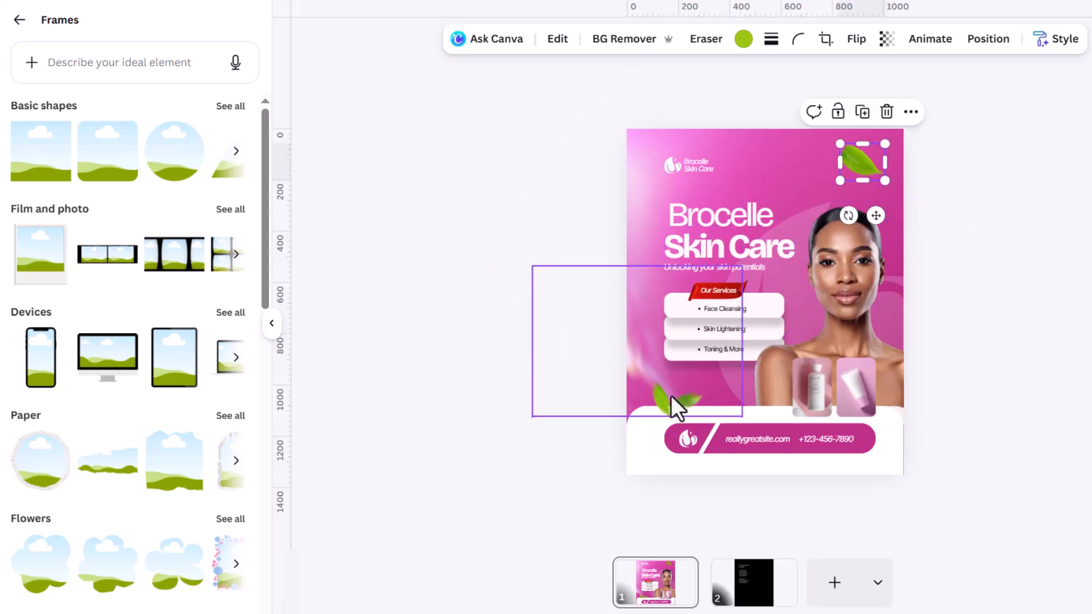
pyautogui.click(658, 409)
pyautogui.moveTo(658, 410); pyautogui.dragTo(953, 490)
# Place a smaller copy of the tall leaf left of the services bars and the remaining leaf at the bars' right edge
pyautogui.moveTo(890, 456); pyautogui.dragTo(649, 319)
pyautogui.moveTo(667, 366); pyautogui.dragTo(650, 343)
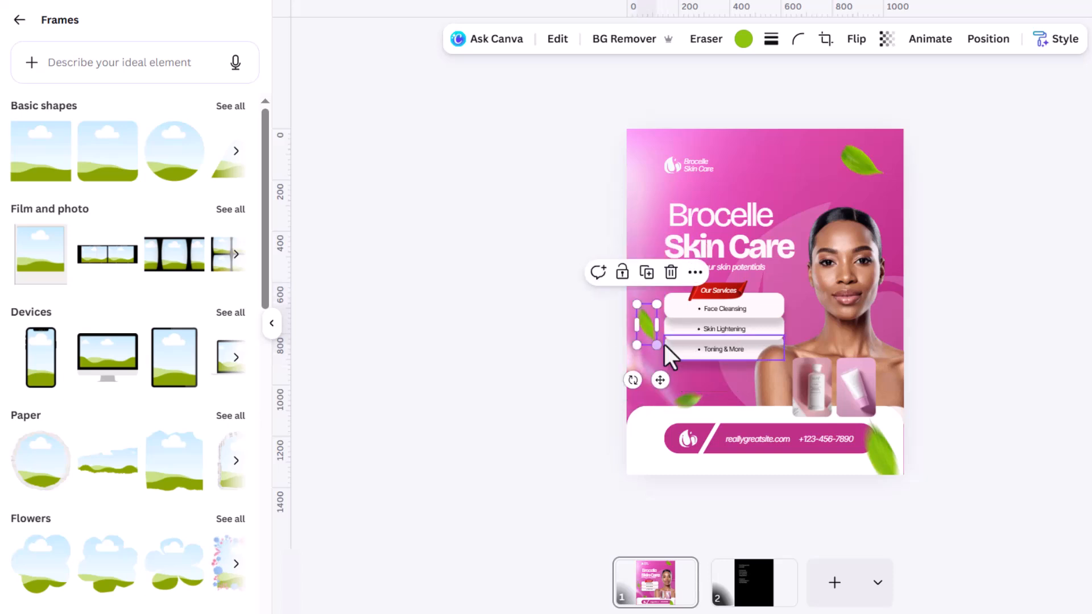
pyautogui.click(694, 403)
pyautogui.moveTo(692, 402); pyautogui.dragTo(787, 329)
pyautogui.click(1028, 288)
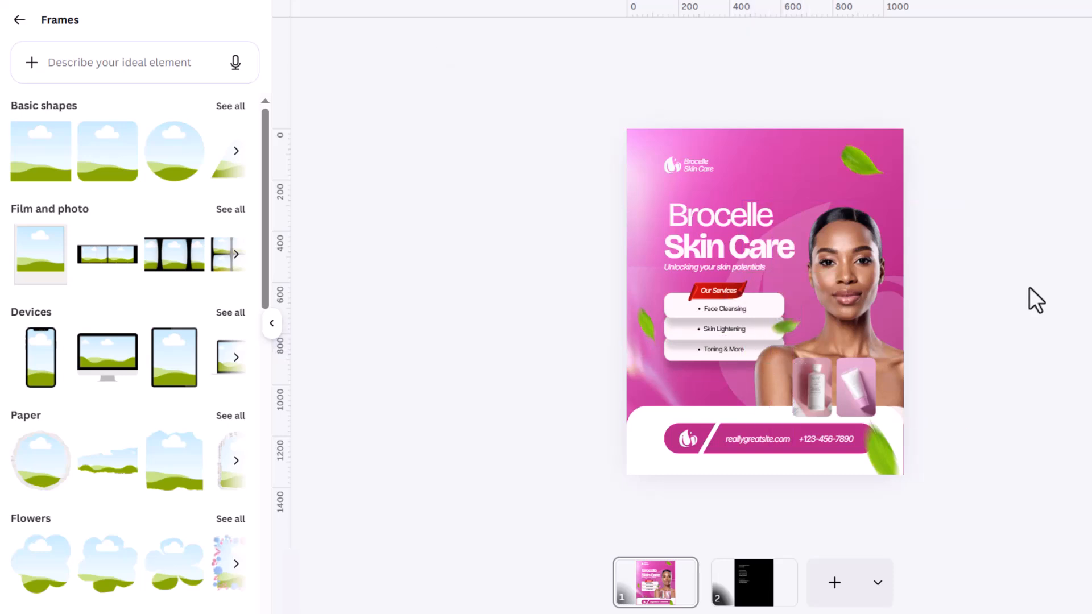
# Nudge the model photo slightly to the left
pyautogui.click(856, 305)
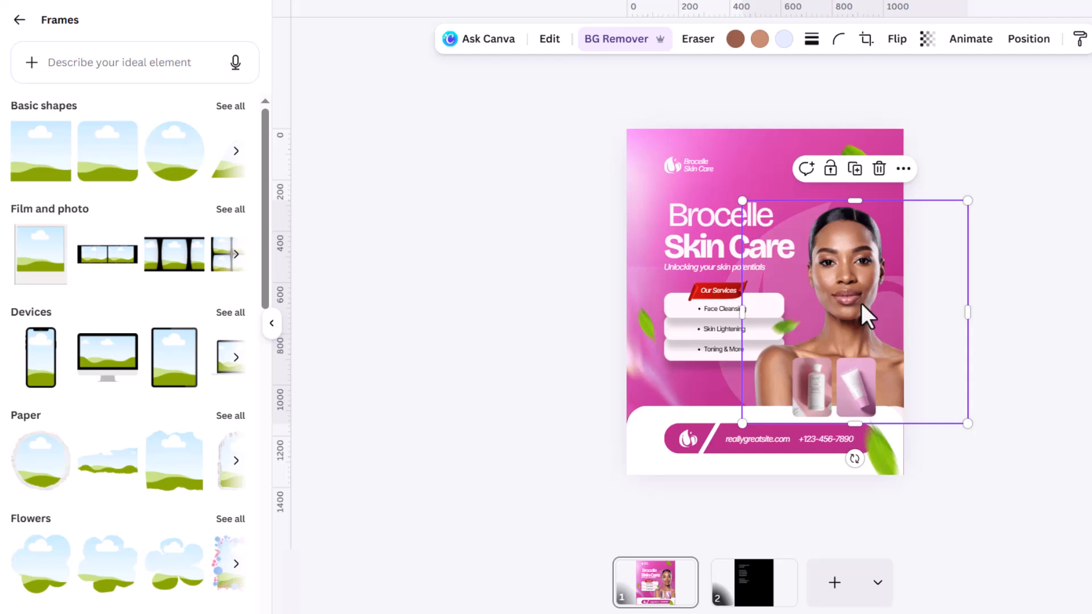
pyautogui.press('Down')
pyautogui.press('Down')
pyautogui.press('Down')
pyautogui.press('Down')
pyautogui.press('Down')
pyautogui.press('Down')
pyautogui.press('Escape')
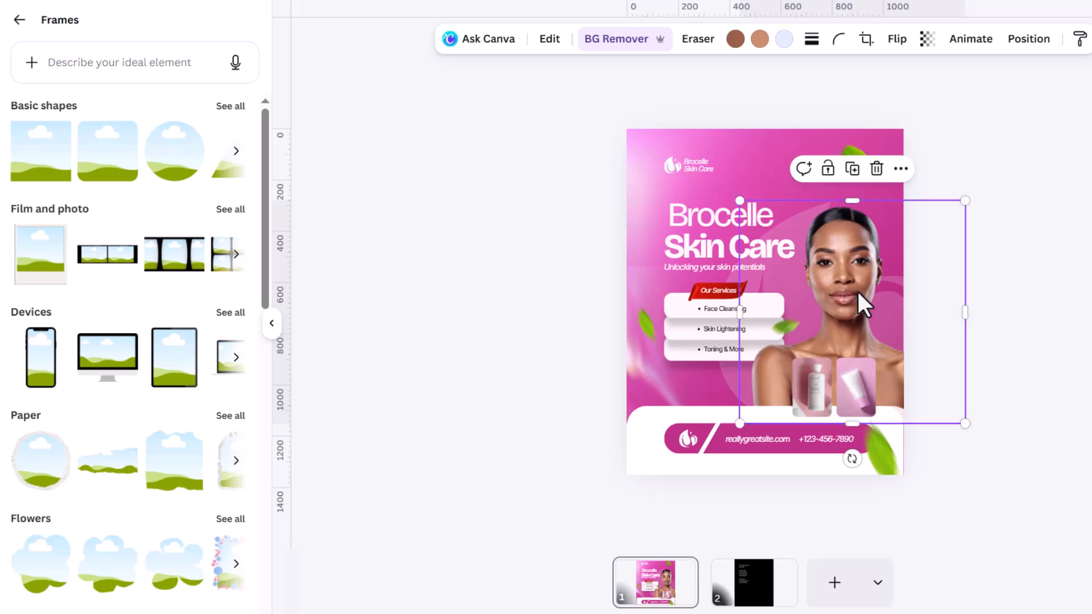
# Make the "Brocelle" heading line bold
pyautogui.click(709, 215)
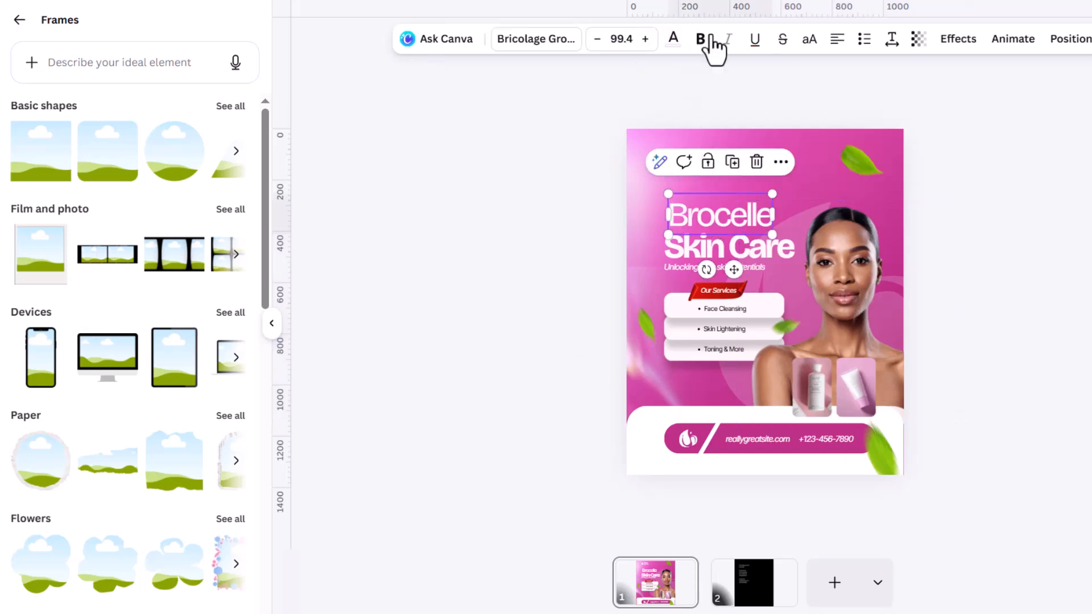
pyautogui.click(700, 39)
pyautogui.click(1069, 177)
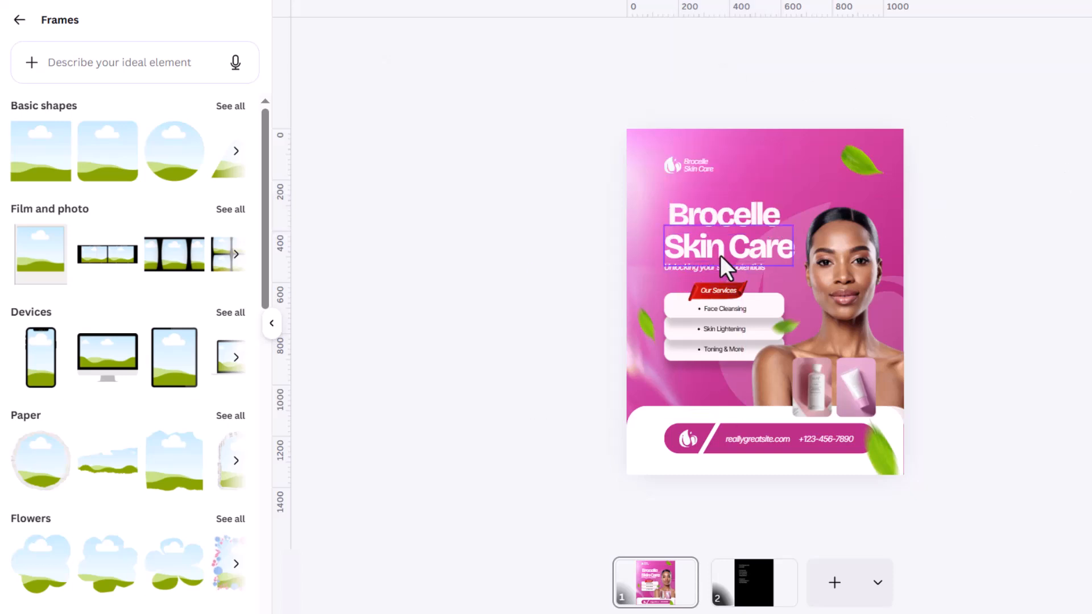
# Enlarge the faint logo watermark behind the model so it extends further above her head
pyautogui.click(814, 204)
pyautogui.click(1029, 39)
pyautogui.scroll(-4, 139, 398)
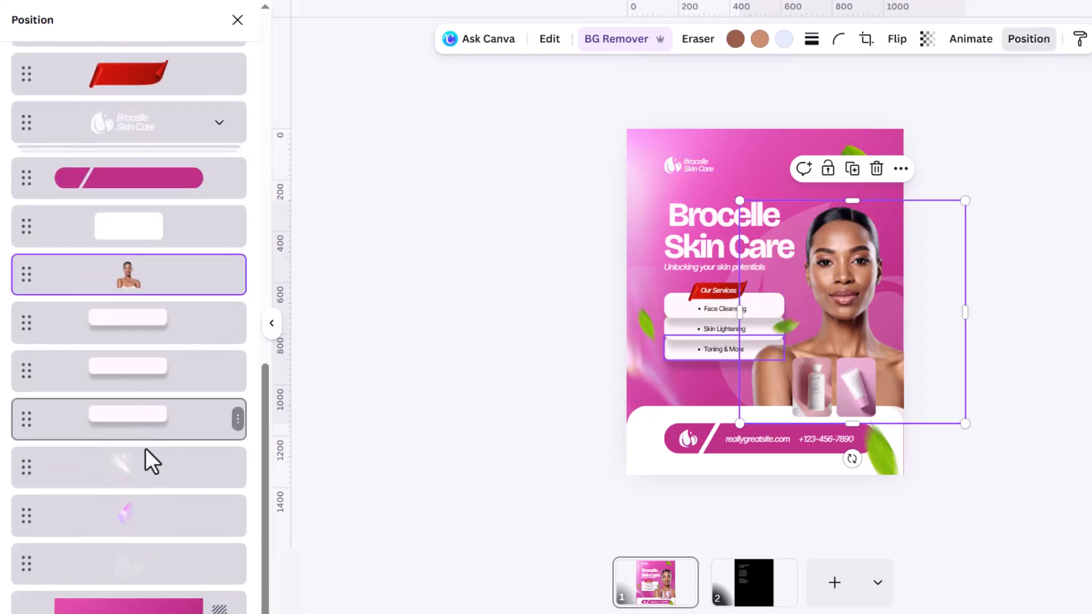
pyautogui.click(150, 571)
pyautogui.moveTo(944, 202); pyautogui.dragTo(970, 181)
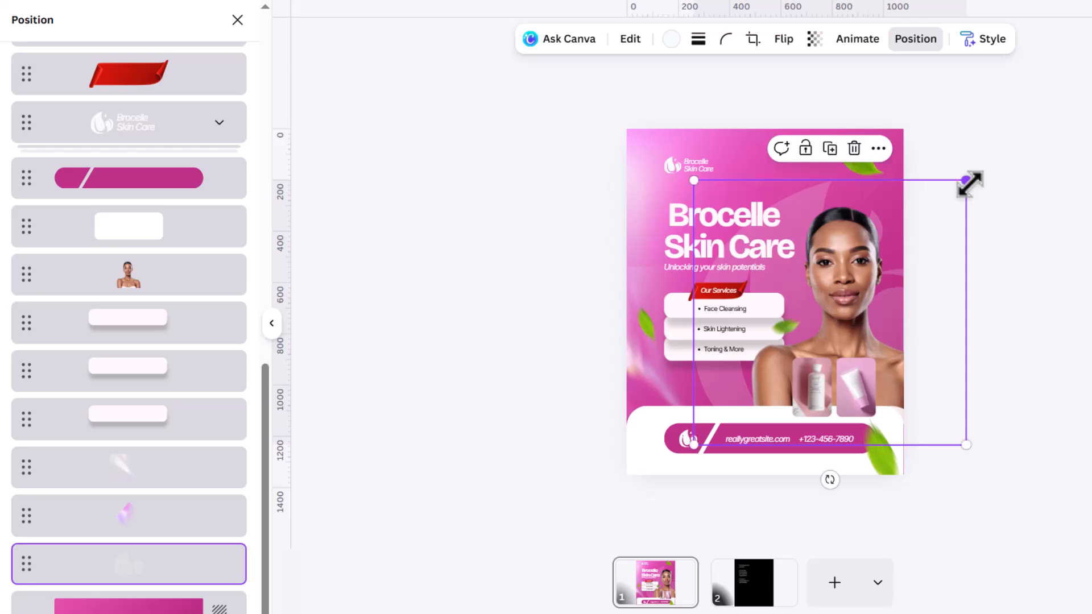
pyautogui.click(1005, 189)
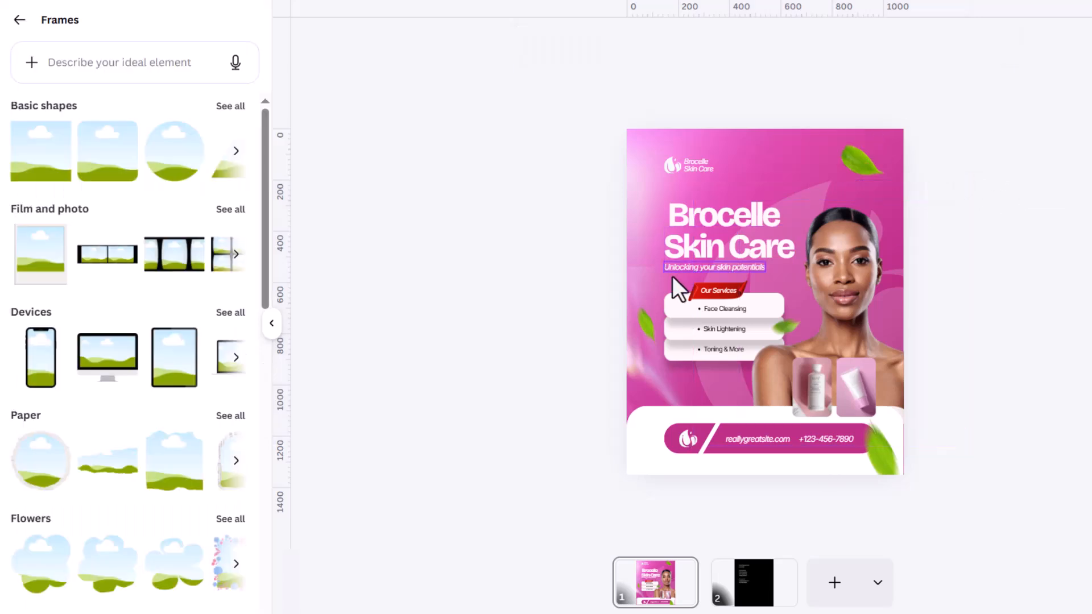
# Slightly enlarge the ribbon behind "Our Services" and recolour it black
pyautogui.click(697, 293)
pyautogui.scroll(3, 734, 291)
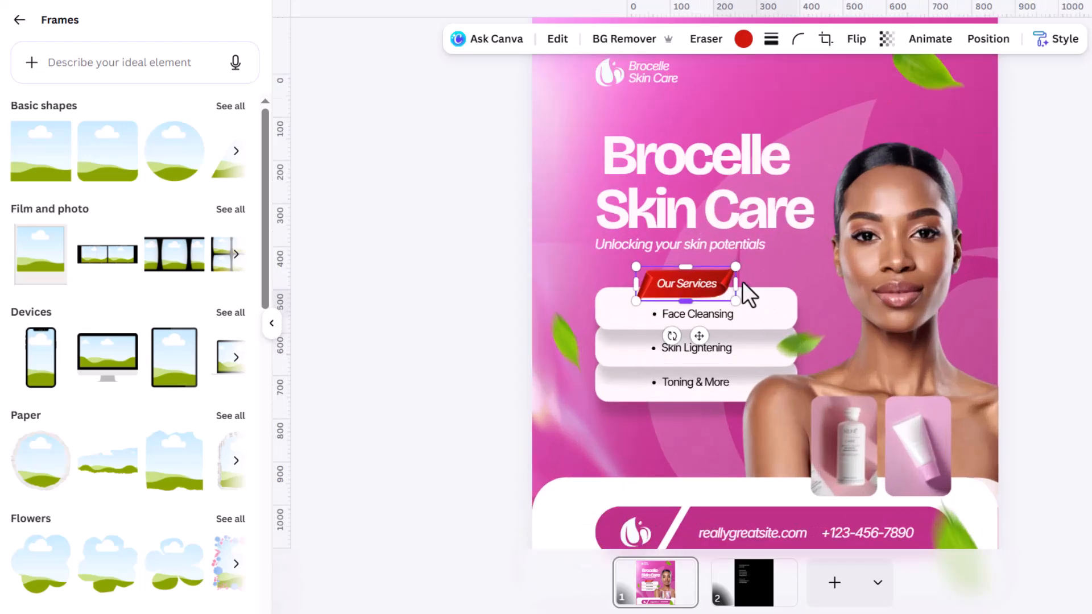
pyautogui.moveTo(737, 269); pyautogui.dragTo(698, 288)
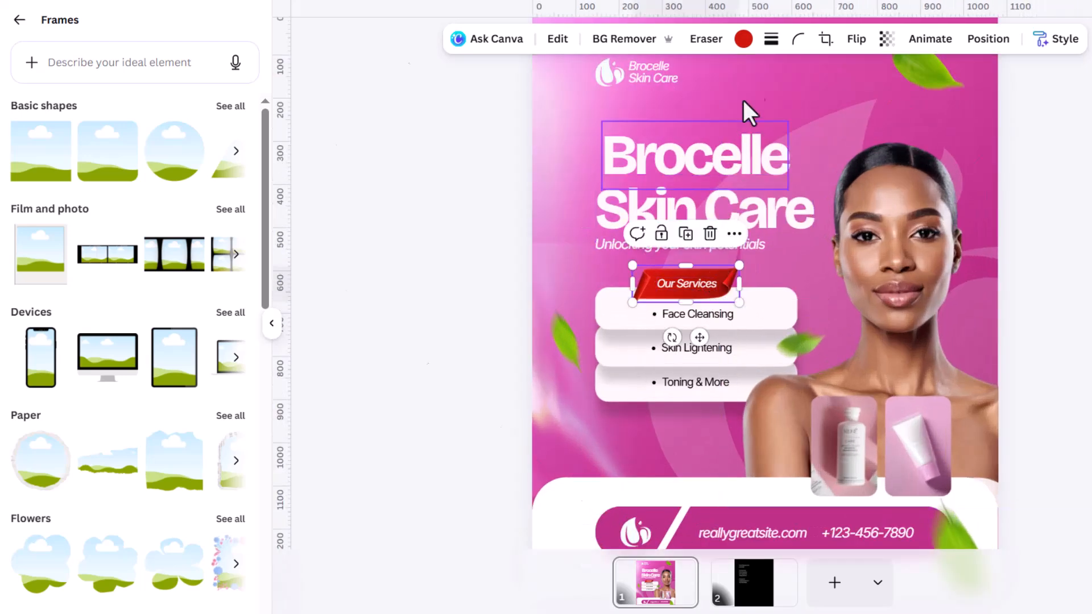
pyautogui.click(743, 38)
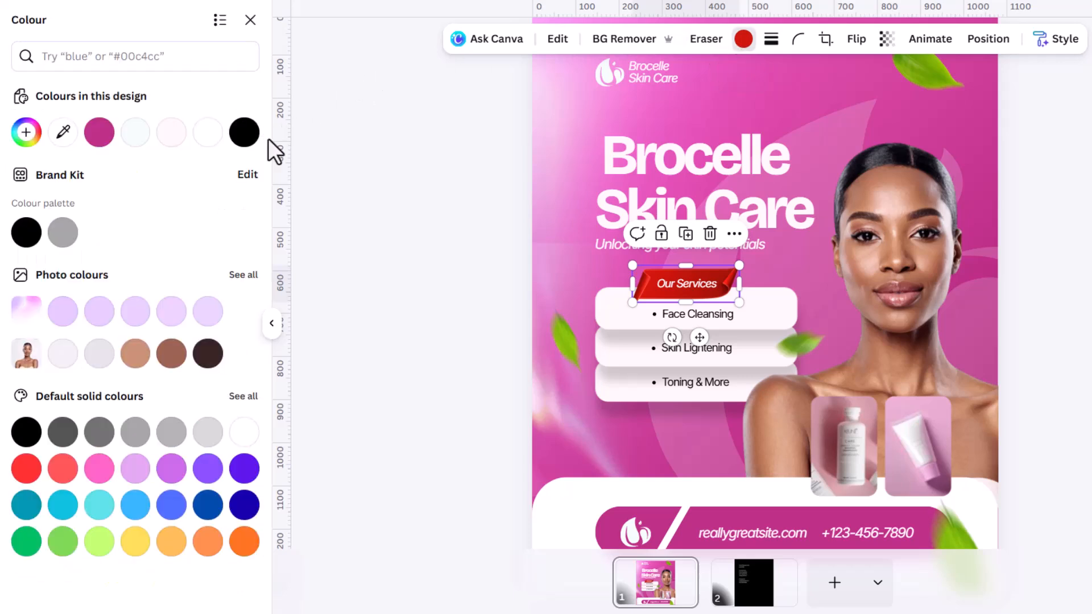
pyautogui.click(244, 133)
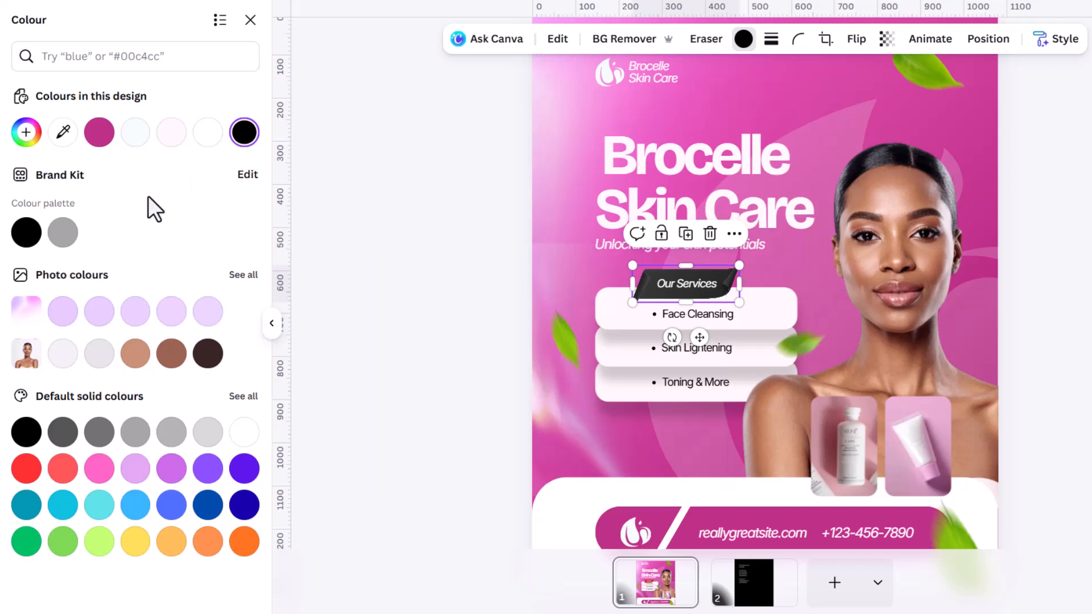
# Try purple, violet and white on the "Our Services" ribbon, and restore its black colour
pyautogui.click(171, 469)
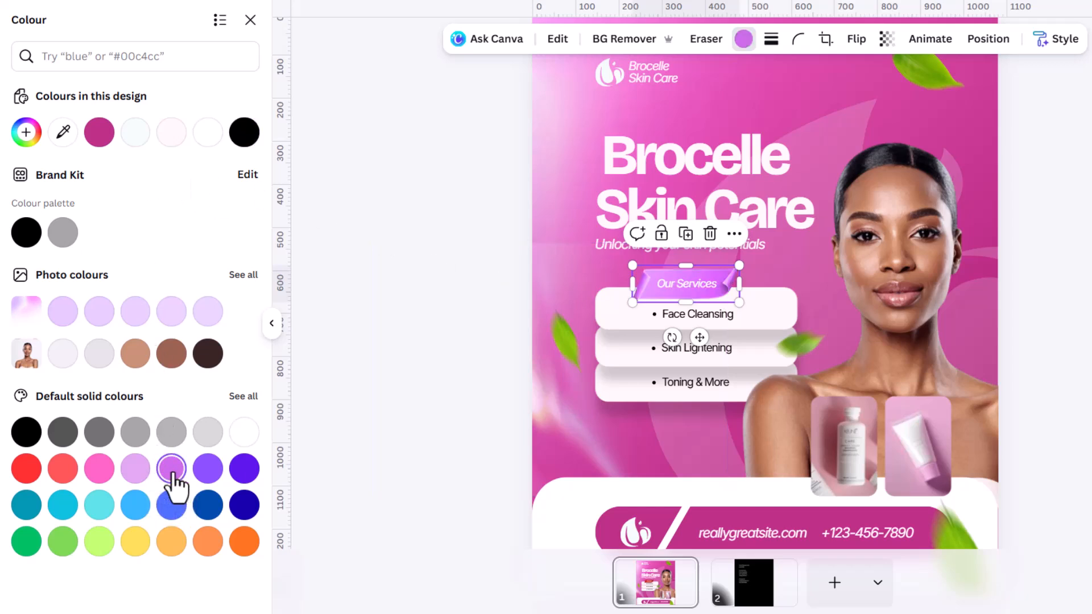
pyautogui.click(208, 468)
pyautogui.click(244, 469)
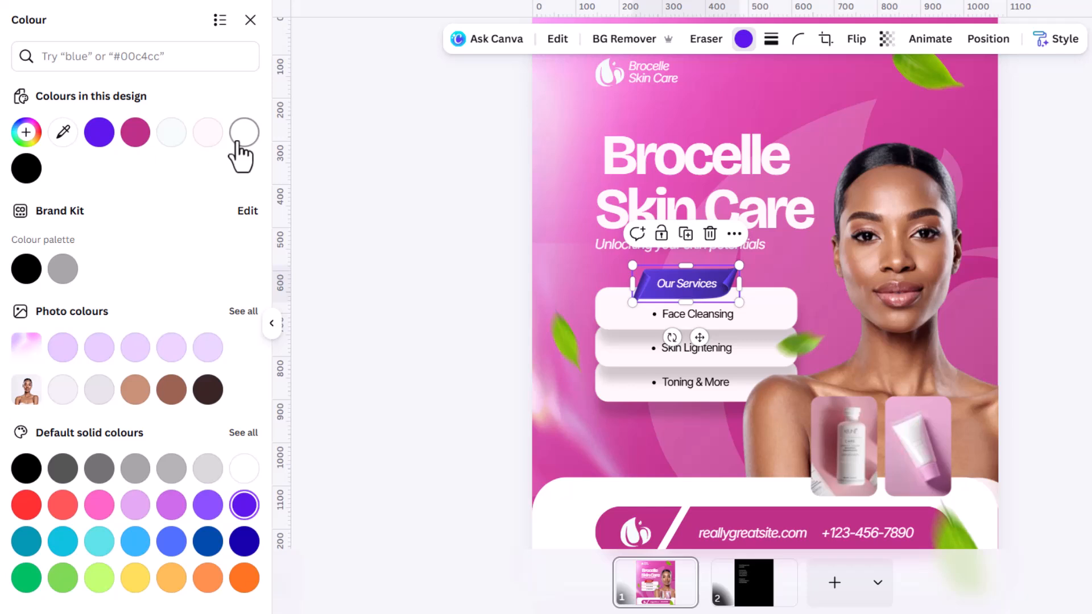
pyautogui.click(239, 143)
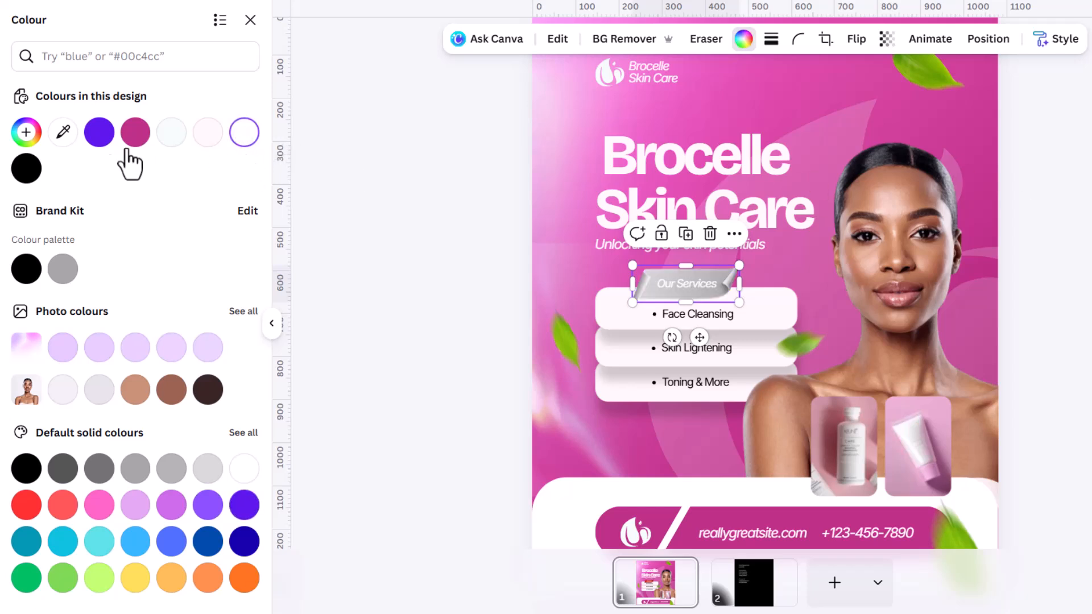
pyautogui.click(27, 169)
pyautogui.click(1087, 220)
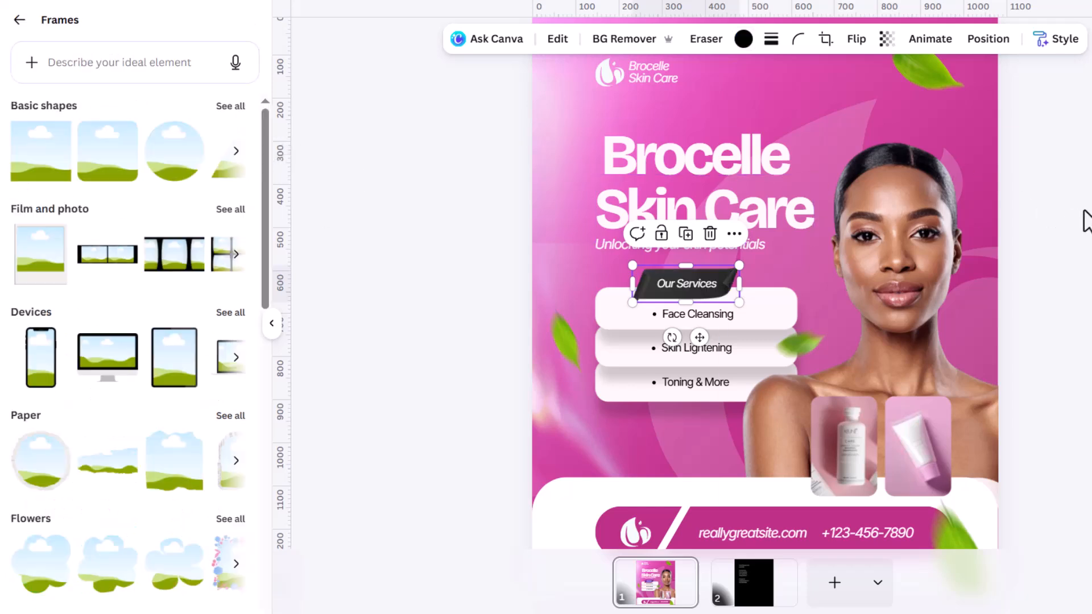
# Raise the model photo's vibrance to 63 in the image adjustments
pyautogui.scroll(-2, 887, 221)
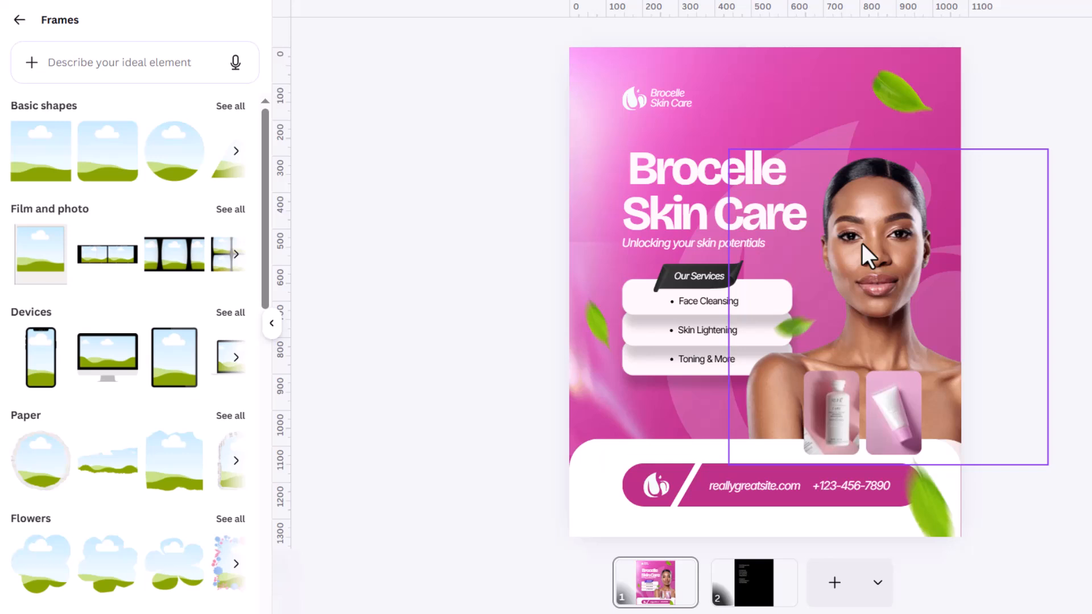
pyautogui.click(886, 236)
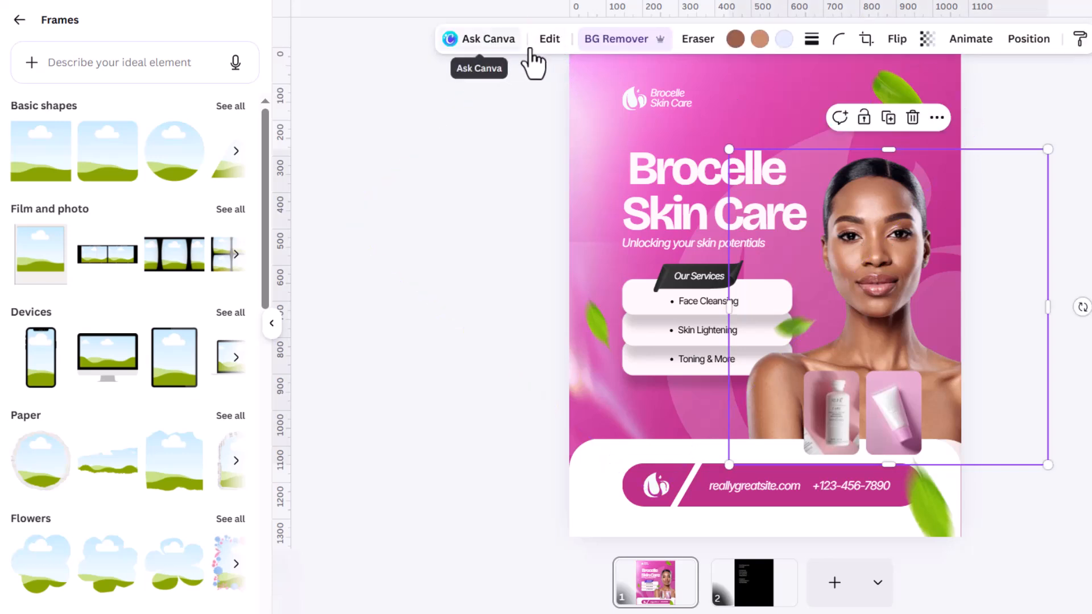
pyautogui.click(547, 41)
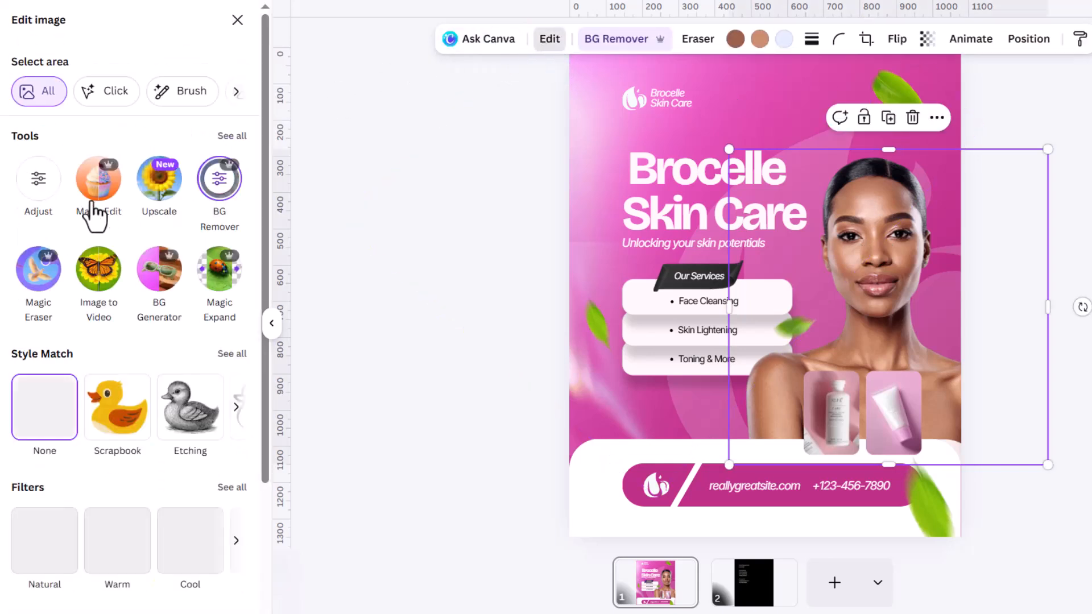
pyautogui.click(38, 177)
pyautogui.scroll(-1, 126, 396)
pyautogui.scroll(-8, 126, 397)
pyautogui.scroll(4, 156, 324)
pyautogui.scroll(1, 151, 307)
pyautogui.scroll(-3, 131, 324)
pyautogui.moveTo(109, 340); pyautogui.dragTo(168, 357)
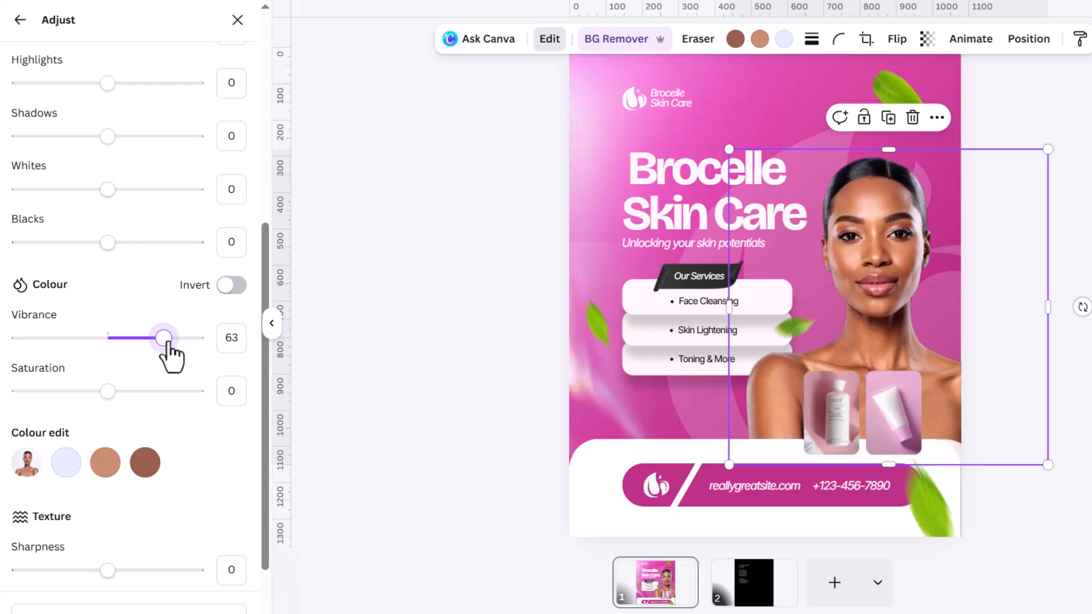
# Set the model photo's sharpness to 35 and its shadows to 68
pyautogui.scroll(2, 134, 324)
pyautogui.scroll(-4, 138, 310)
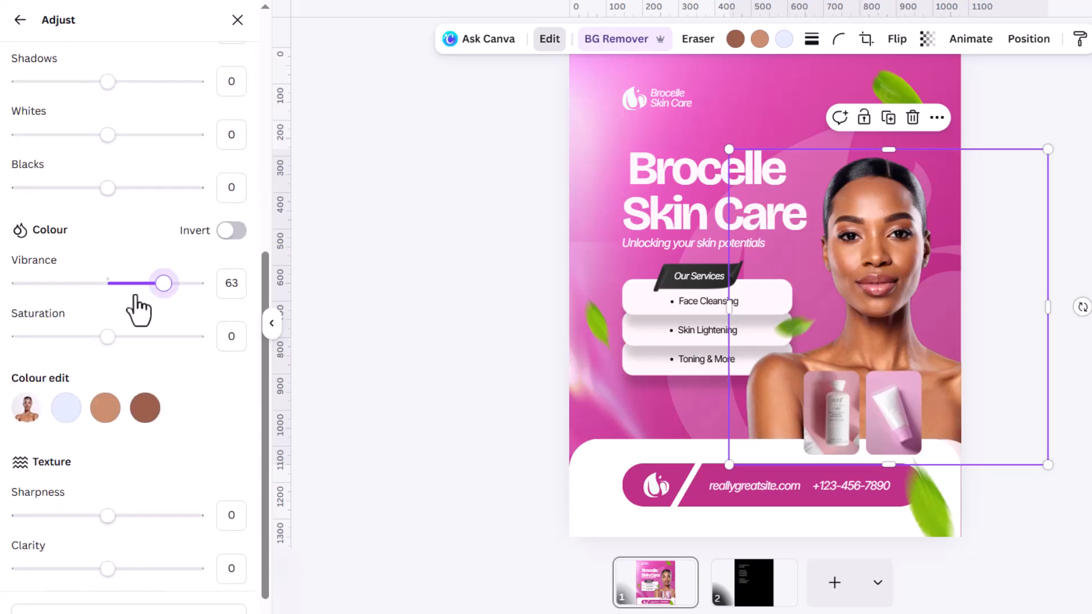
pyautogui.moveTo(107, 459); pyautogui.dragTo(141, 459)
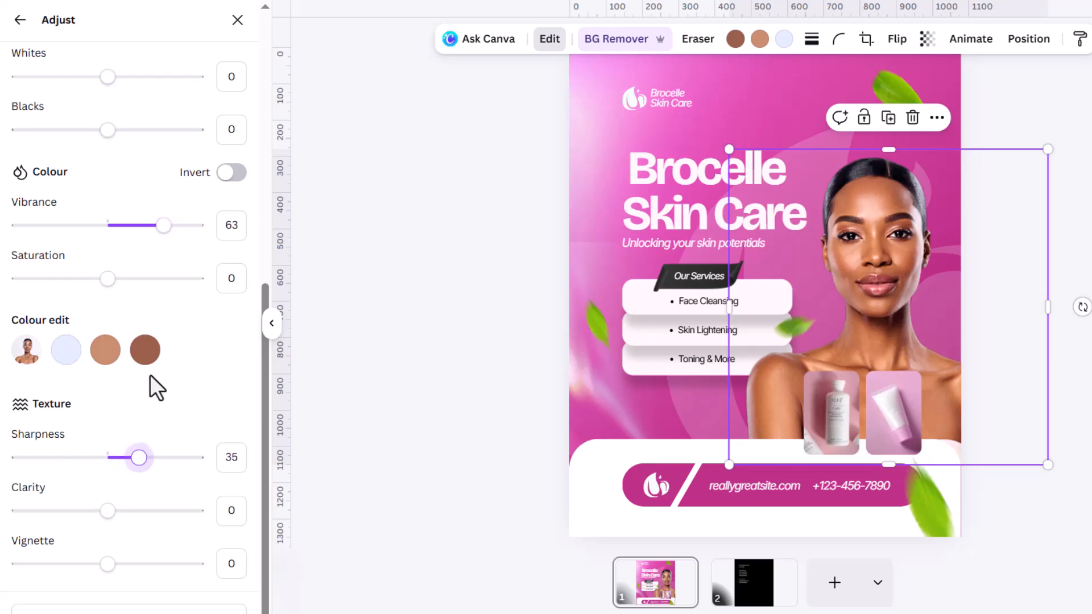
pyautogui.scroll(3, 146, 398)
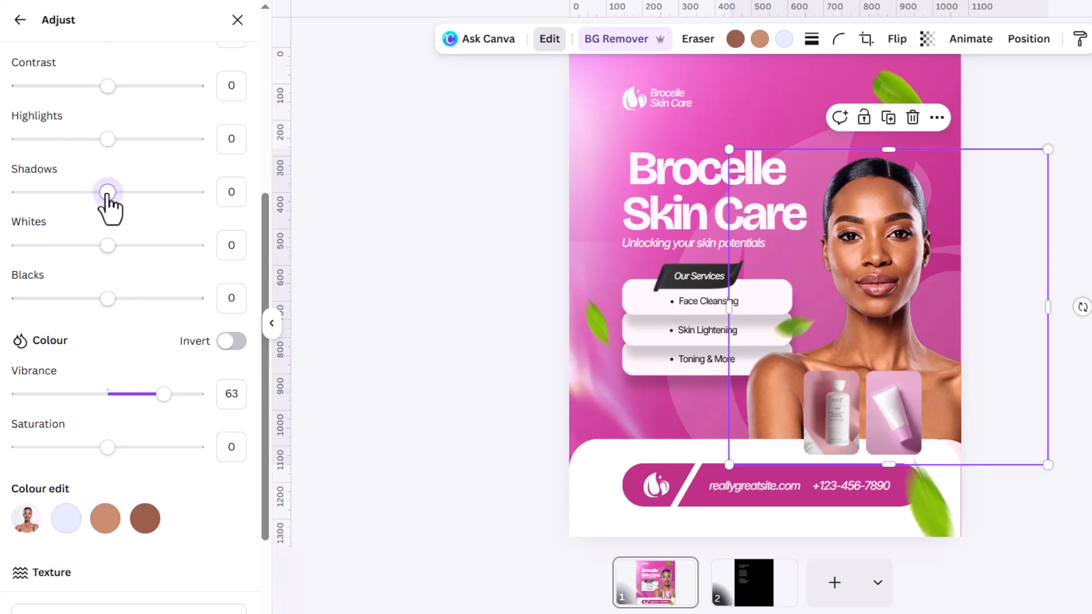
pyautogui.moveTo(117, 196); pyautogui.dragTo(169, 197)
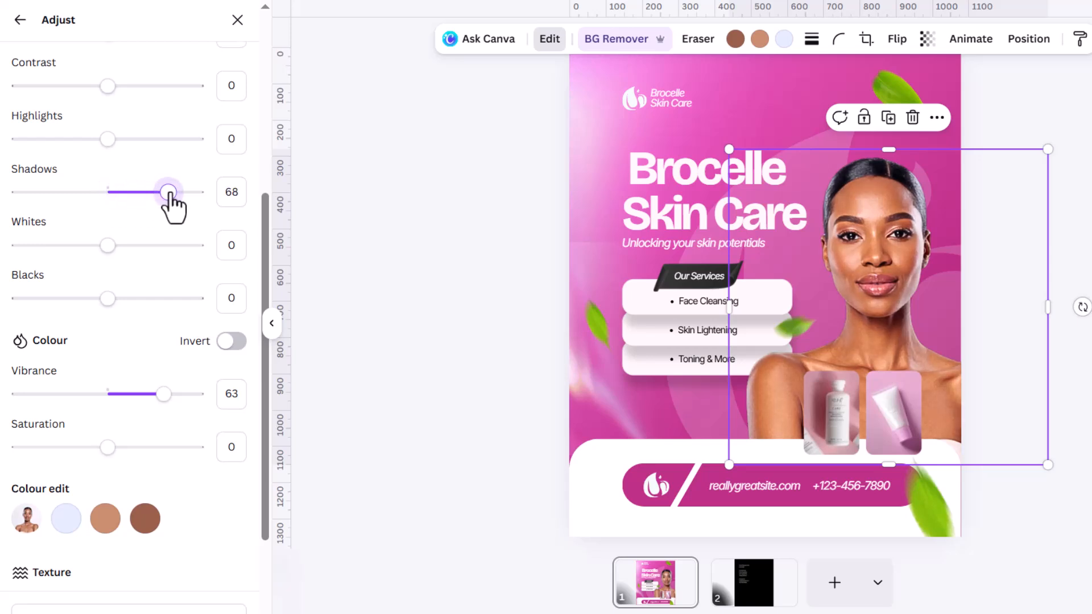
# Reduce the model photo's sharpness to 19
pyautogui.scroll(-3, 156, 336)
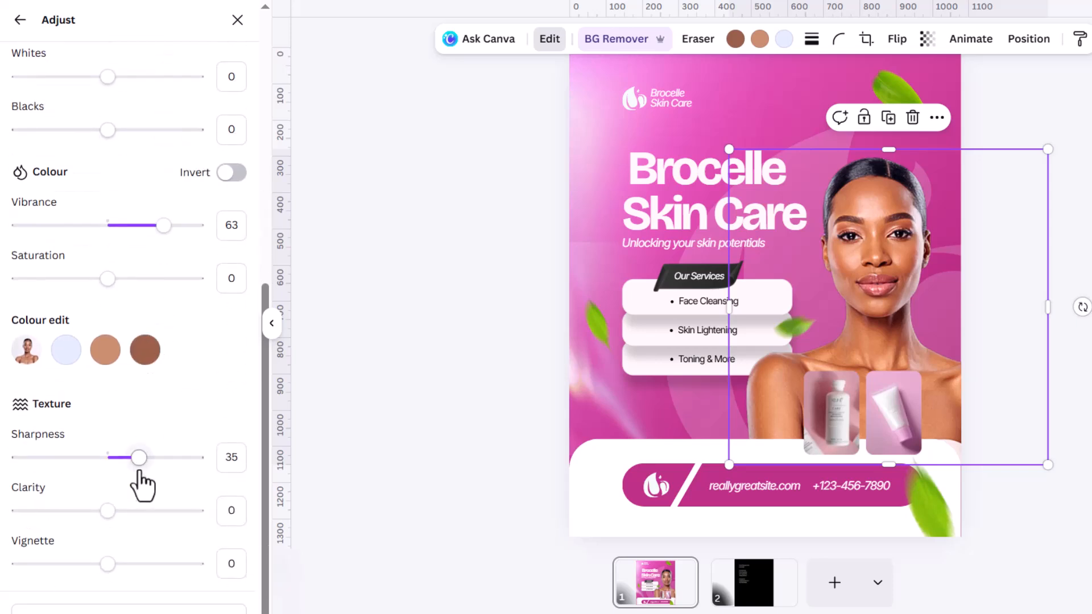
pyautogui.moveTo(134, 462); pyautogui.dragTo(121, 464)
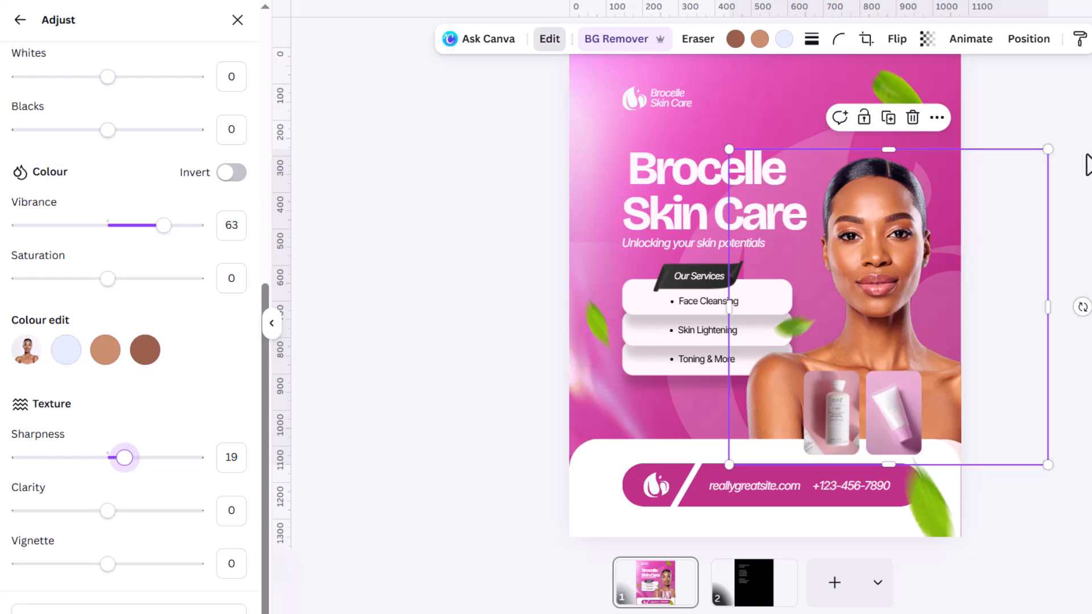
pyautogui.click(1087, 164)
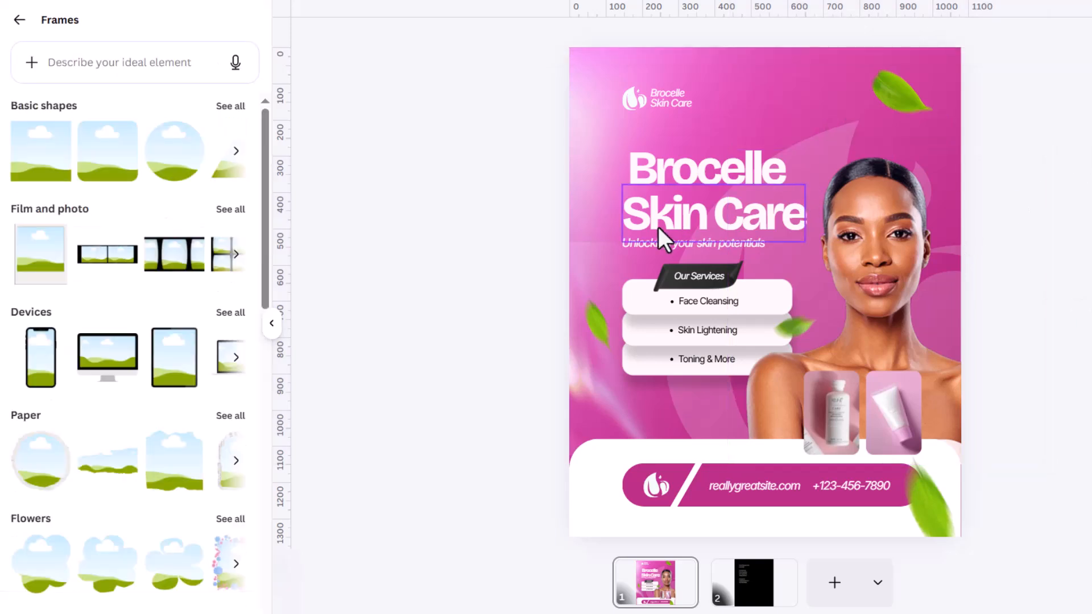
# Align the "Brocelle" line with the left edge of "Skin Care" and add a vertical guide at 146 along that edge
pyautogui.scroll(2, 661, 226)
pyautogui.moveTo(664, 159); pyautogui.dragTo(666, 160)
pyautogui.click(668, 218)
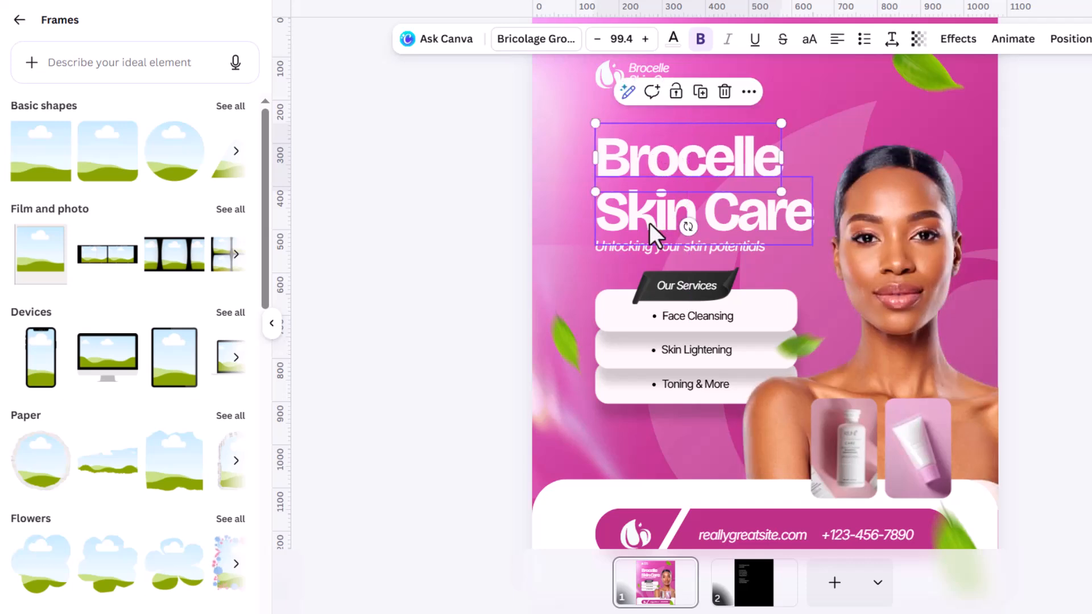
pyautogui.moveTo(280, 217); pyautogui.dragTo(600, 202)
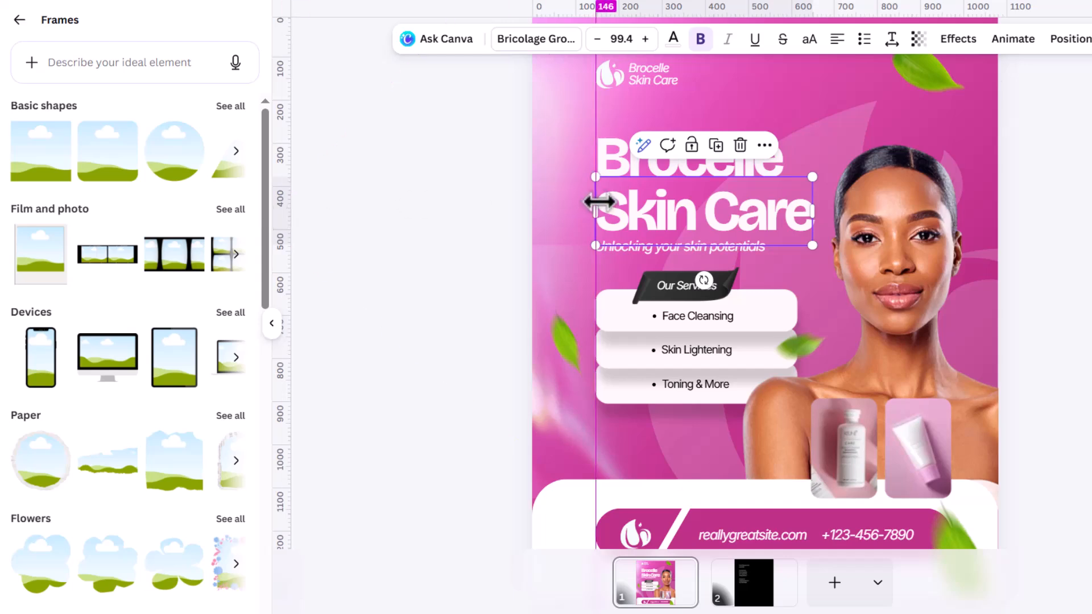
# Nudge the "Brocelle" heading line left so its lettering starts at the vertical guide
pyautogui.scroll(10, 615, 231)
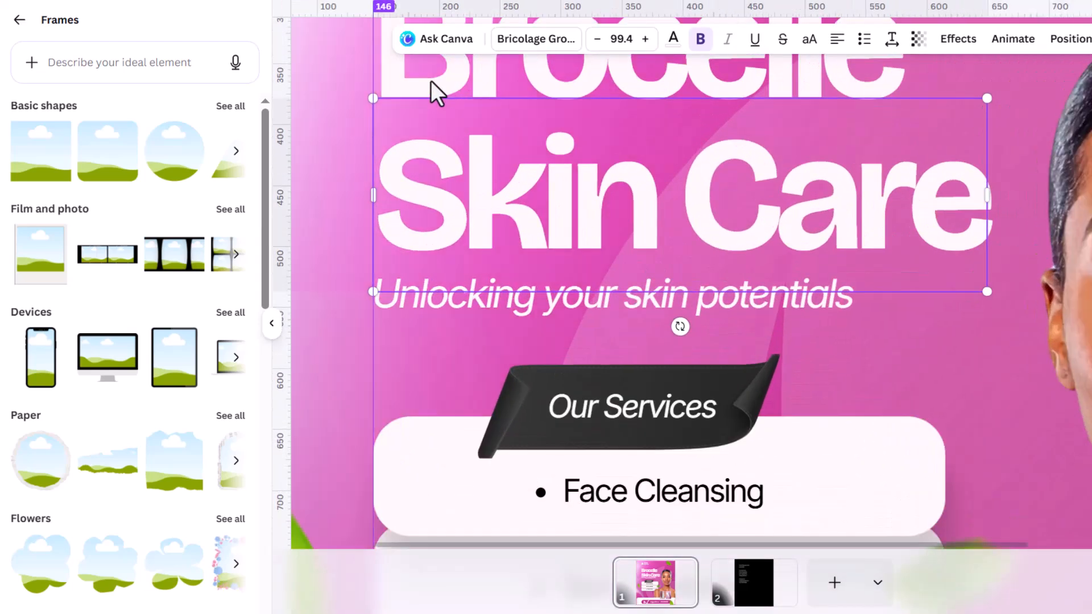
pyautogui.click(431, 80)
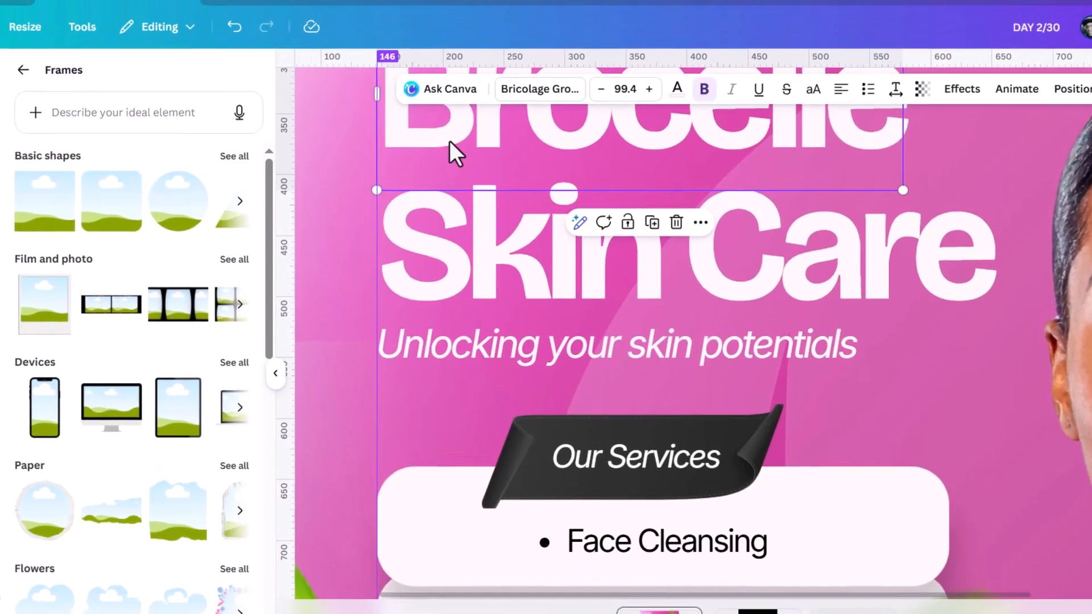
pyautogui.press('Left')
pyautogui.press('Left')
pyautogui.press('Left')
pyautogui.press('Left')
pyautogui.press('Left')
# Nudge the "Skin Care" heading line left to line up its lettering with the "Brocelle" line
pyautogui.click(460, 232)
pyautogui.press('Left')
pyautogui.press('Left')
pyautogui.press('Left')
pyautogui.press('Left')
pyautogui.press('Left')
pyautogui.press('Left')
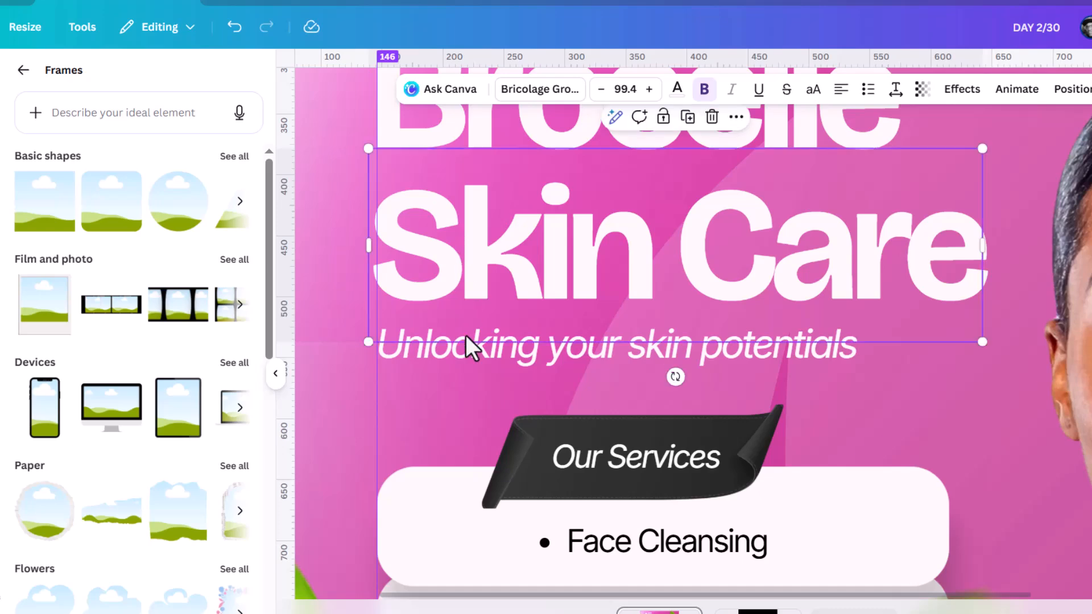
# Nudge the "Unlocking your skin potentials" tagline slightly left to match the heading's edge
pyautogui.click(466, 356)
pyautogui.press('Left')
pyautogui.press('Left')
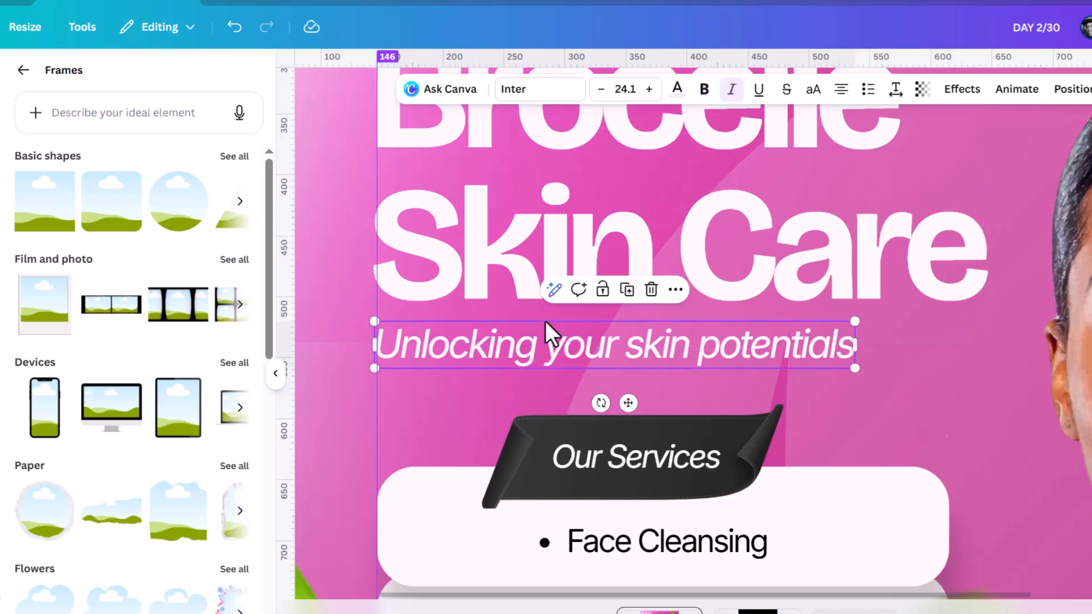
# Nudge the magenta contact bar shape left so its rounded end sits slightly past the vertical guide
pyautogui.scroll(-10, 544, 324)
pyautogui.scroll(2, 383, 171)
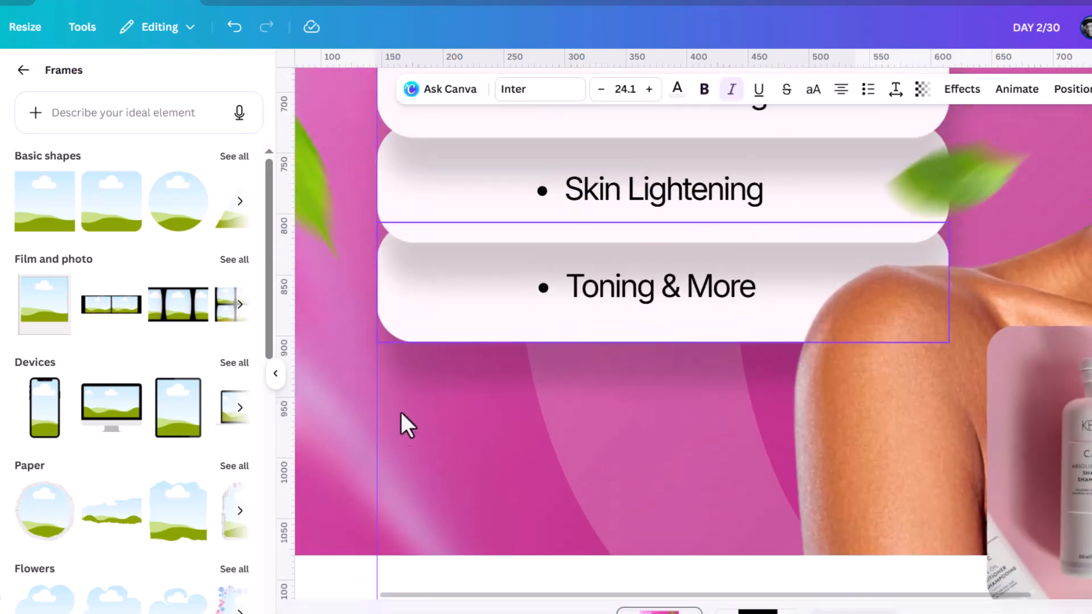
pyautogui.scroll(-3, 411, 373)
pyautogui.click(411, 521)
pyautogui.press('Left')
pyautogui.press('Left')
pyautogui.press('Left')
pyautogui.press('Left')
pyautogui.press('Left')
pyautogui.press('Left')
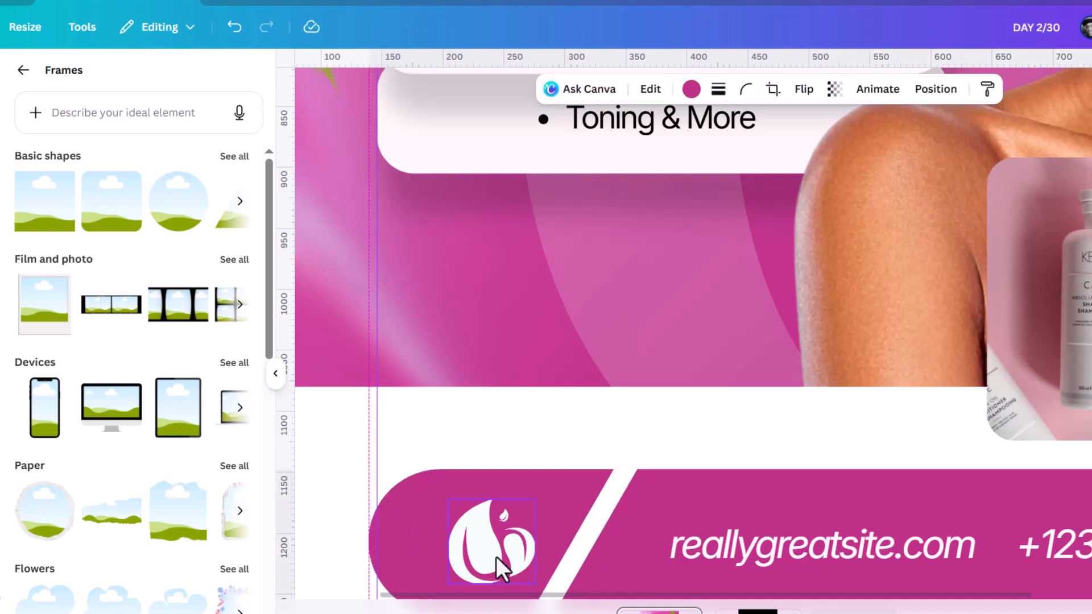
# Reposition the white logo within the rounded end of the contact bar
pyautogui.click(496, 559)
pyautogui.moveTo(511, 561); pyautogui.dragTo(499, 546)
pyautogui.scroll(-5, 705, 538)
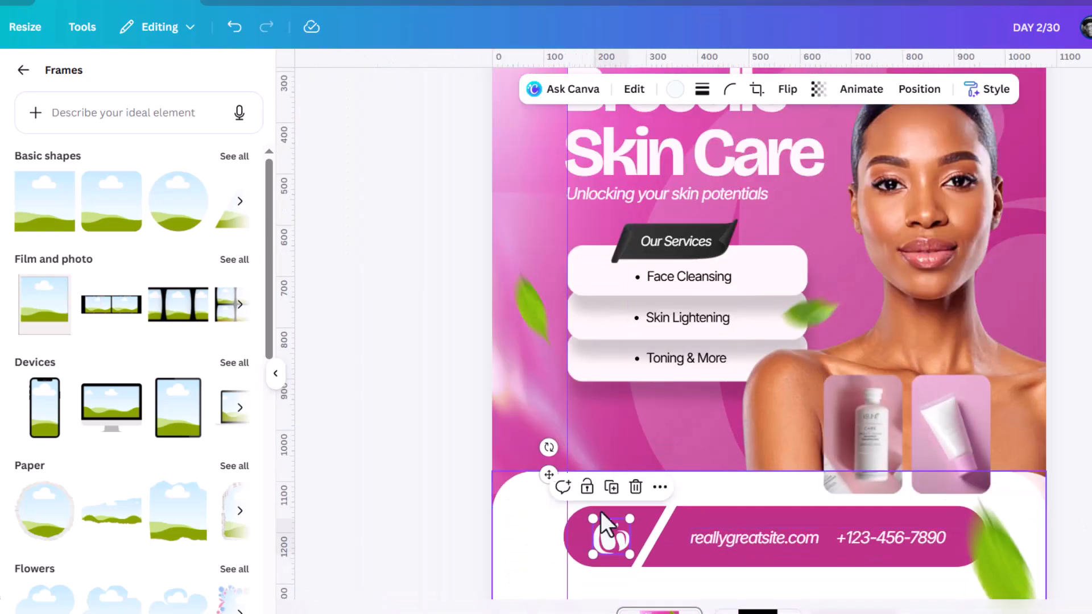
# Move the model photo slightly down behind the product photos
pyautogui.click(1044, 463)
pyautogui.moveTo(1010, 334); pyautogui.dragTo(1010, 340)
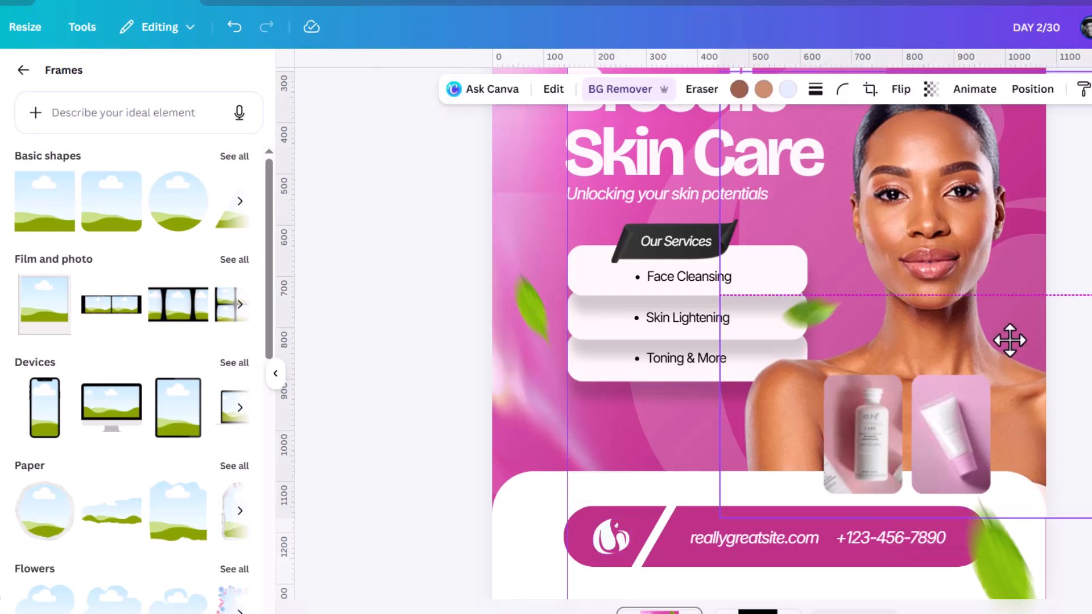
pyautogui.moveTo(1010, 340); pyautogui.dragTo(1009, 340)
pyautogui.scroll(-1, 960, 378)
pyautogui.click(1089, 266)
# Hide the rulers and guides to view the finished flyer
pyautogui.scroll(-1, 853, 336)
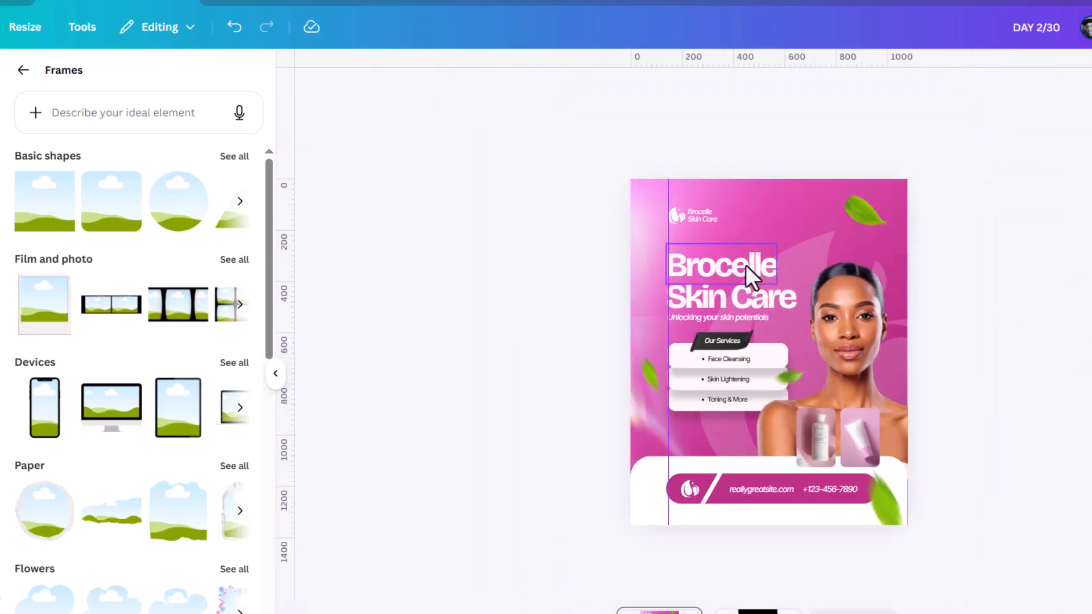
pyautogui.hotkey('shift', 'r')
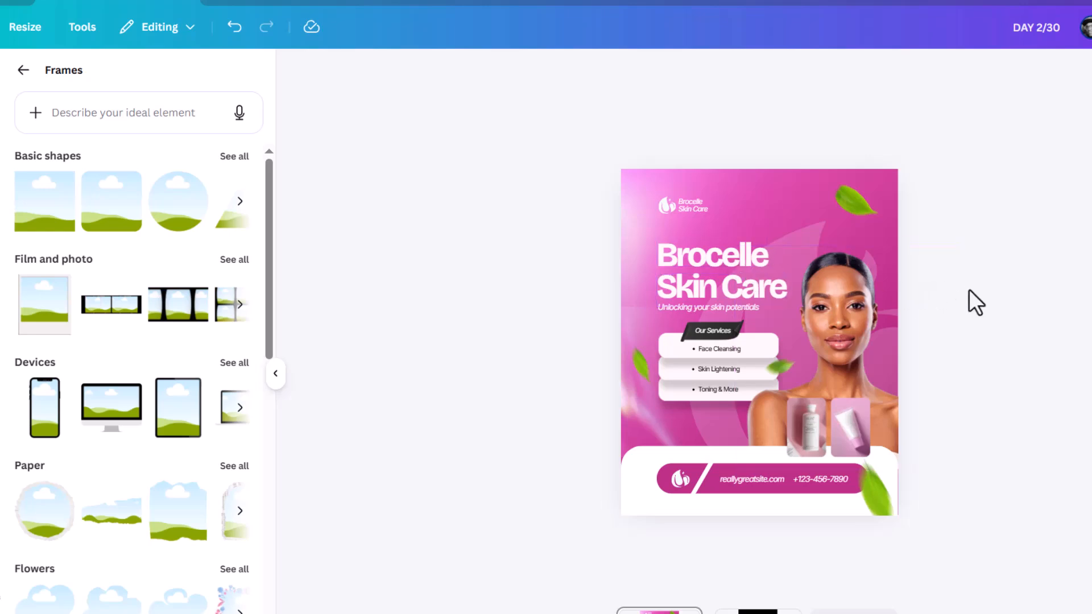
pyautogui.scroll(1, 958, 294)
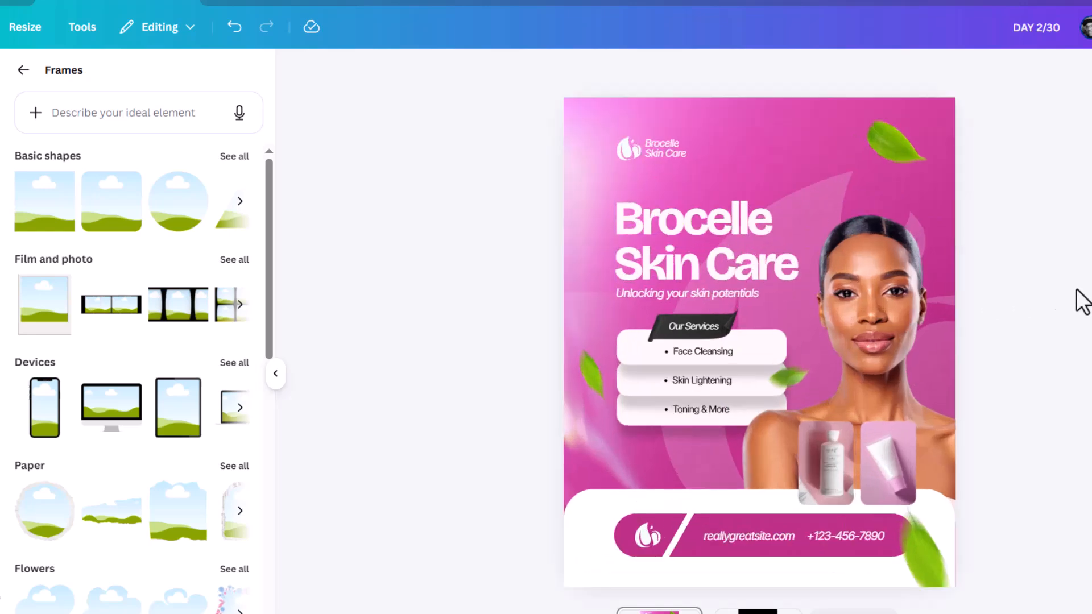